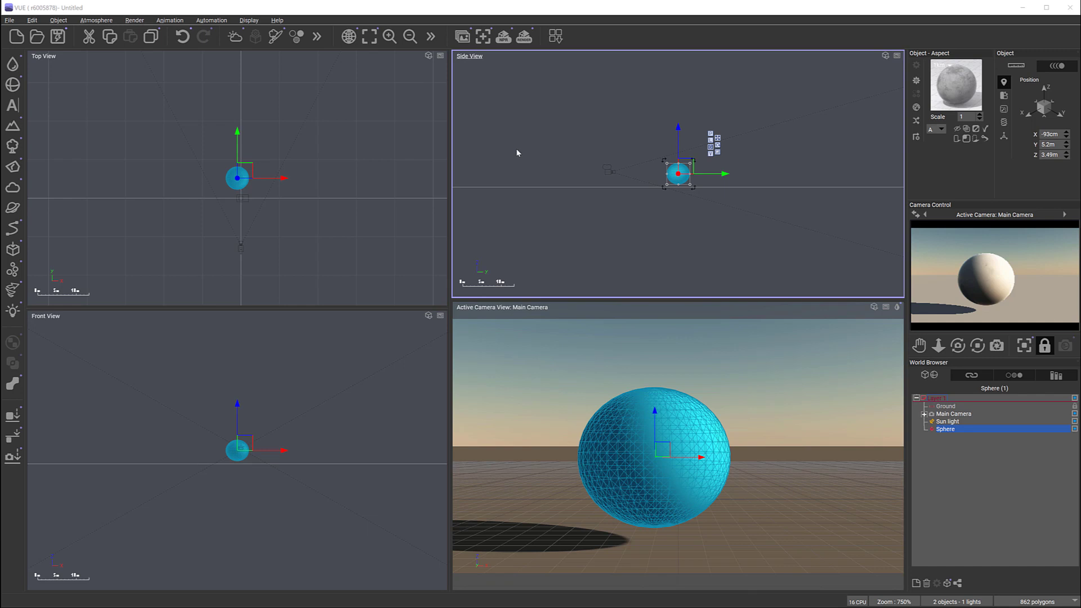
Step: Open the sphere's material for advanced editing and change its type to Simple material
double_click(954, 88)
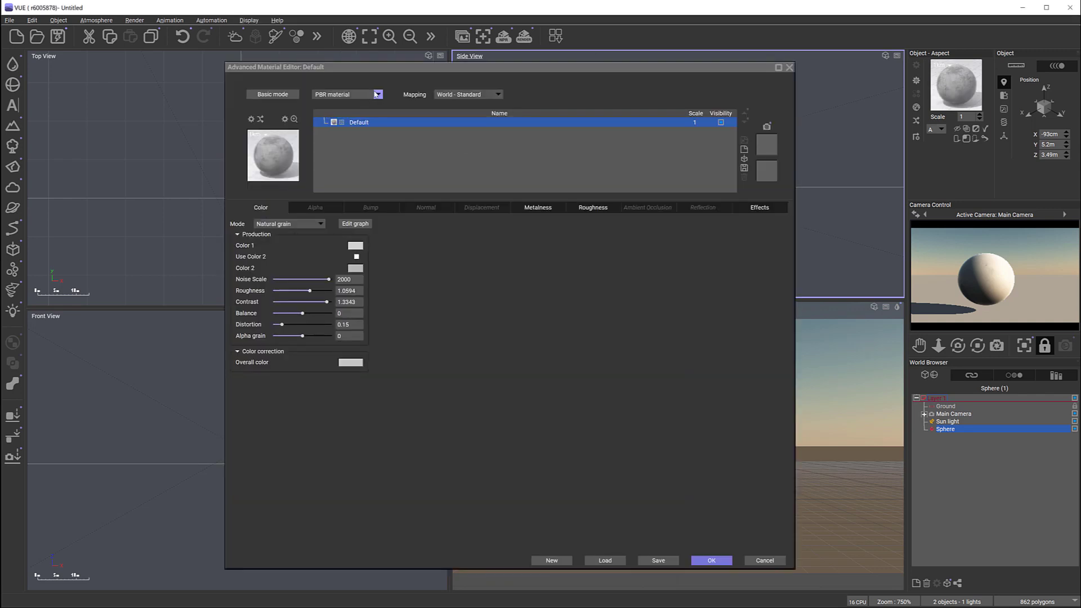
click(378, 94)
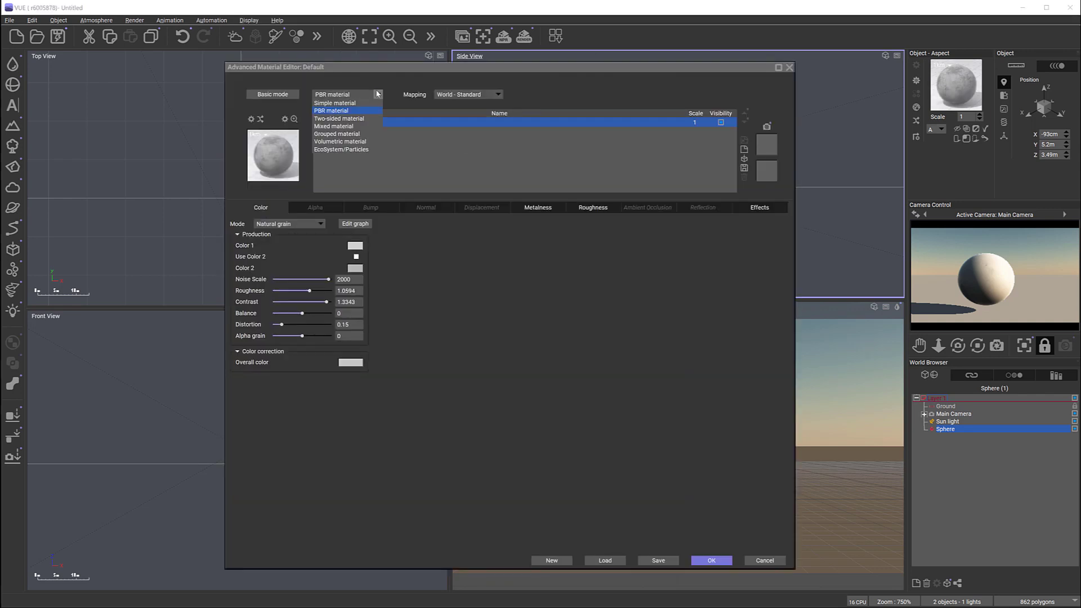
click(336, 104)
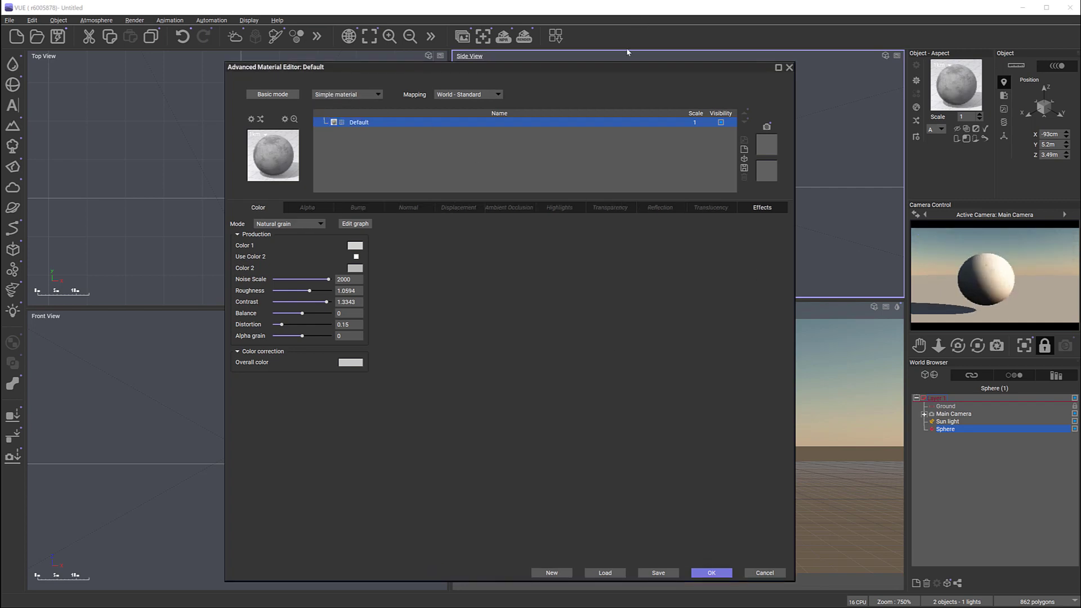
mouse_move(615, 66)
mouse_down()
mouse_move(610, 53)
mouse_move(607, 63)
mouse_up()
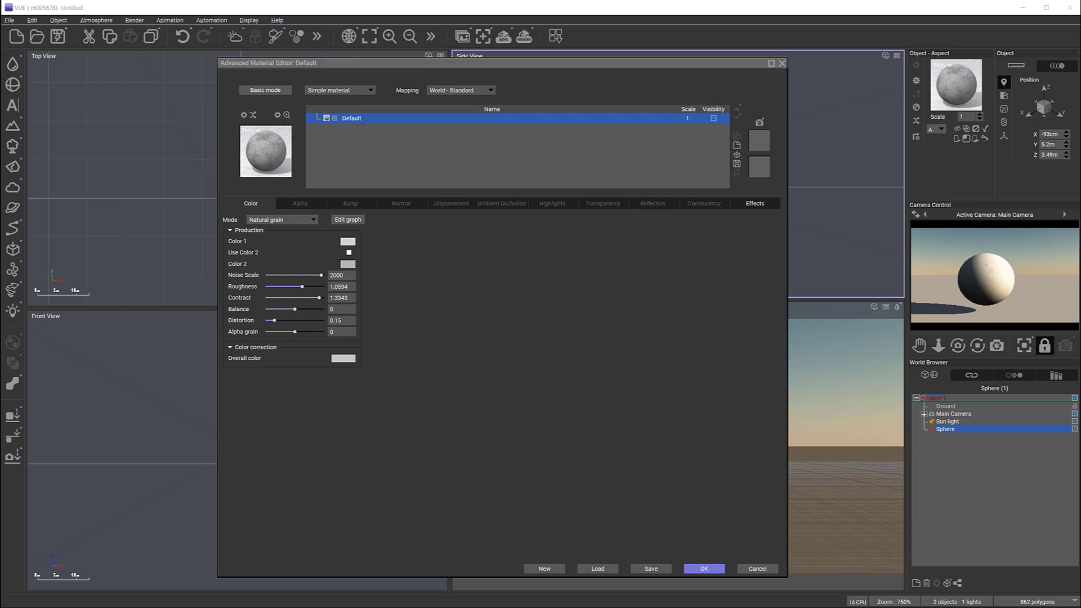
Step: Examine the color modes offered for the simple material
click(313, 220)
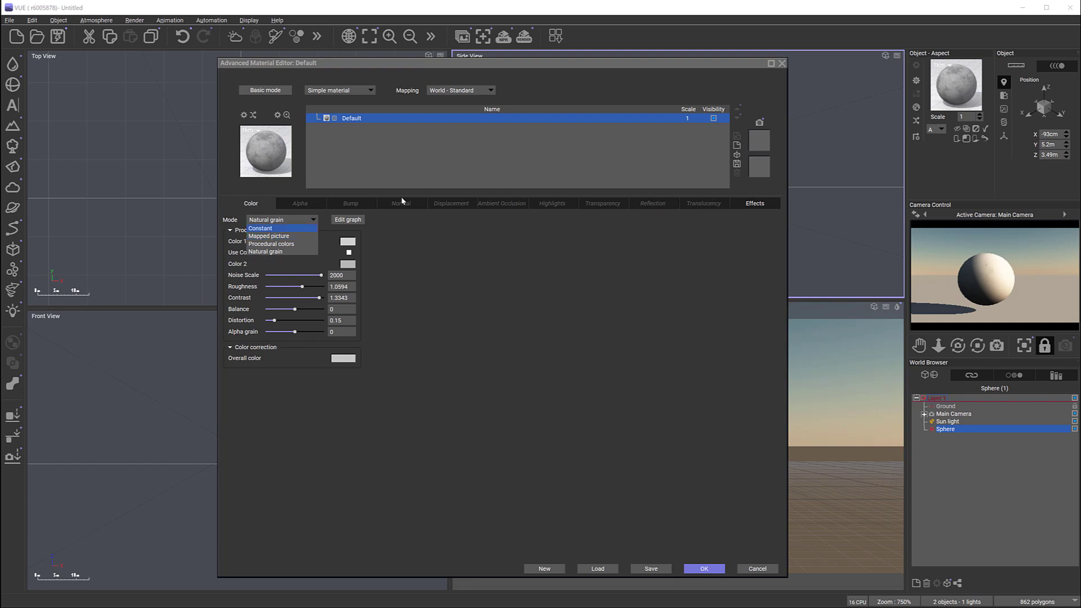
click(620, 260)
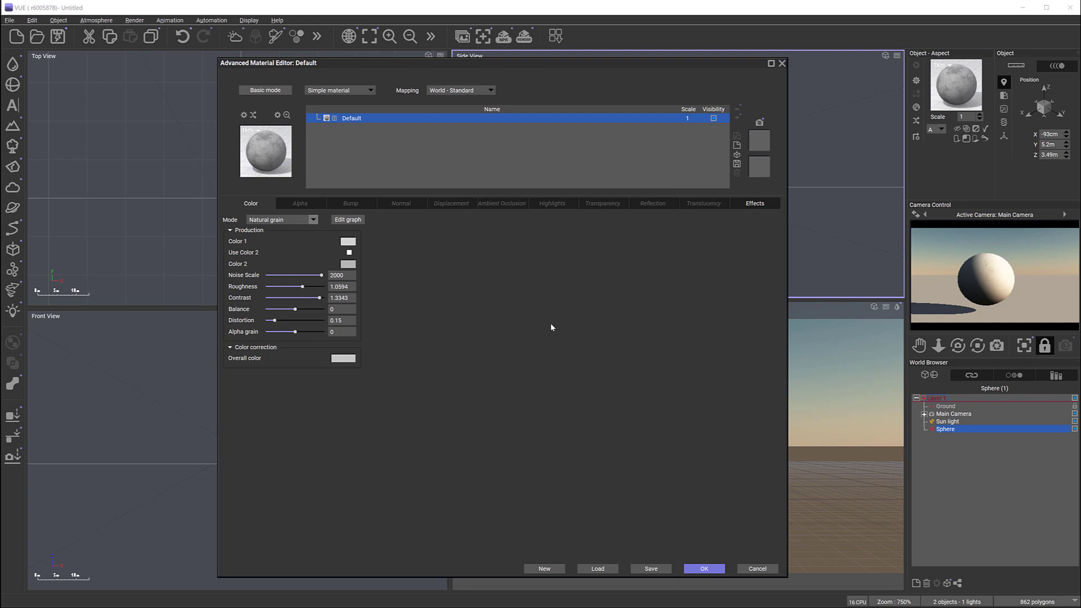
click(313, 219)
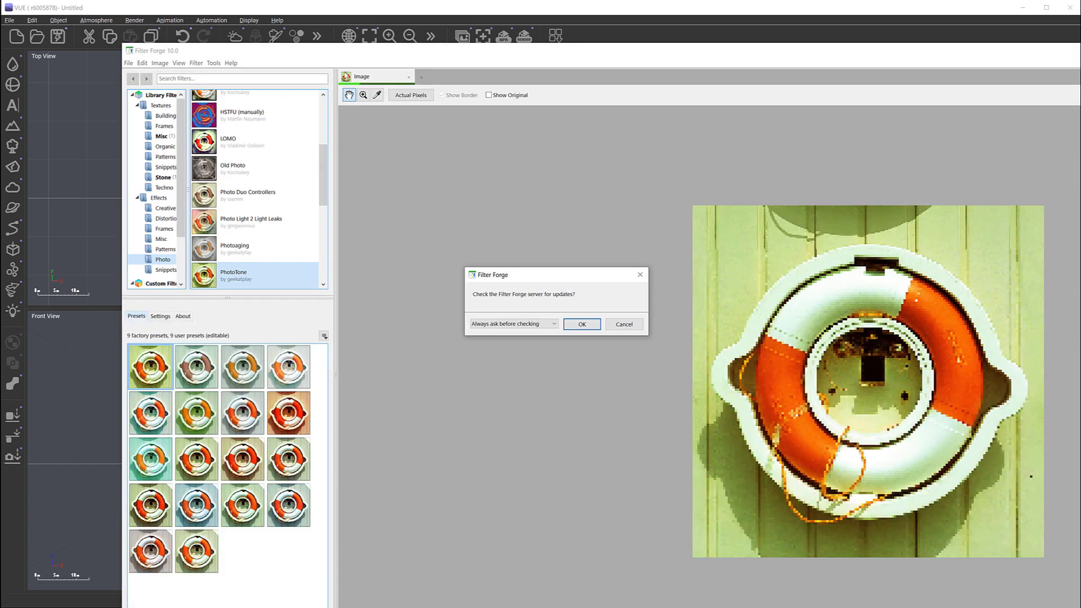
Step: Accept the update check in Filter Forge and arrange its window with more height and a wider filter category list
click(596, 325)
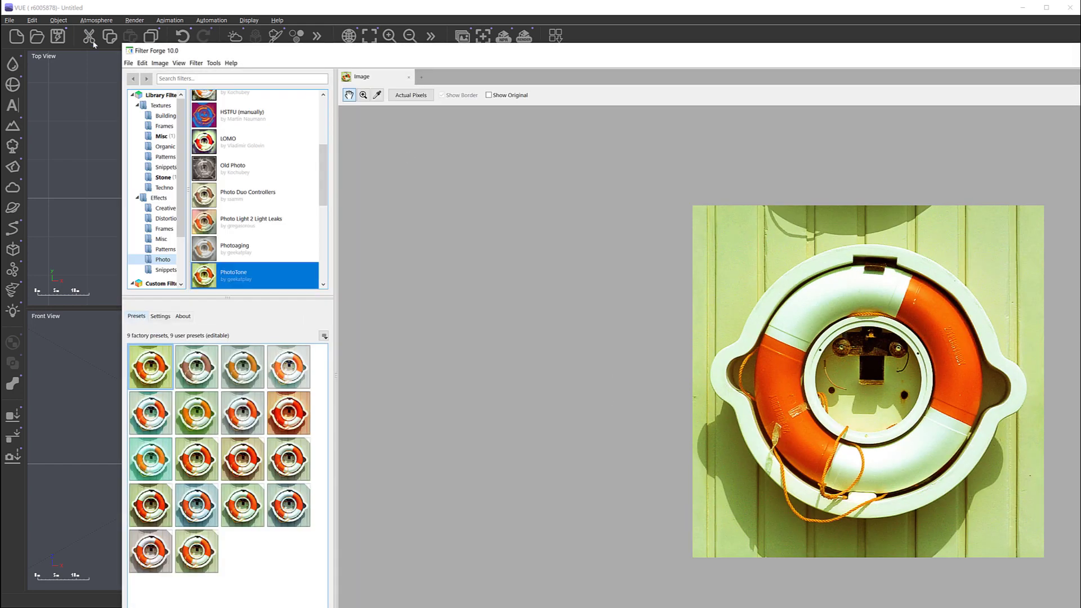
drag(125, 46, 415, 209)
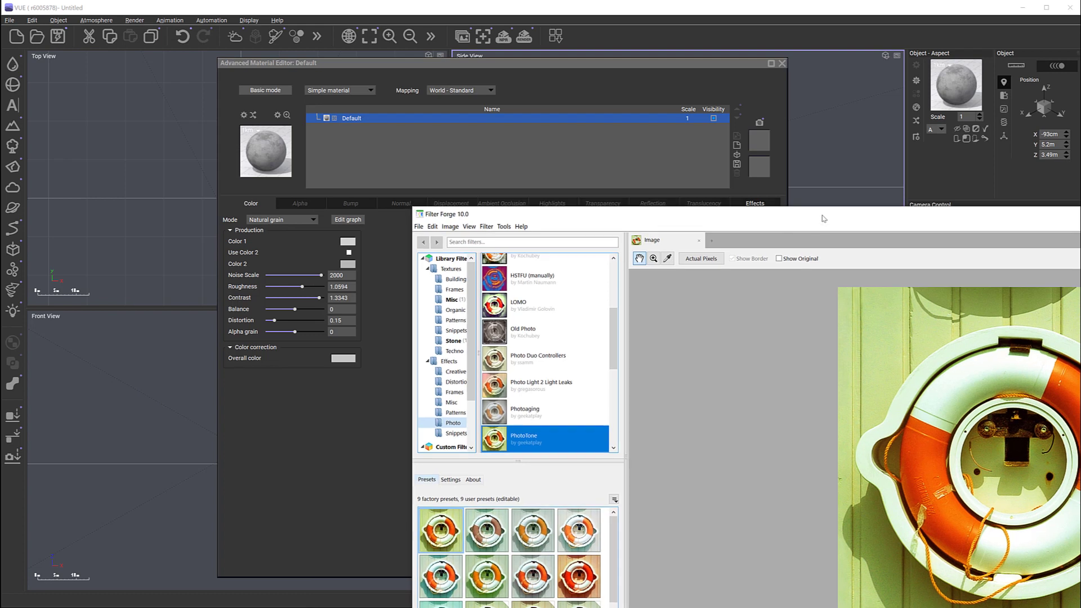
drag(829, 222, 482, 44)
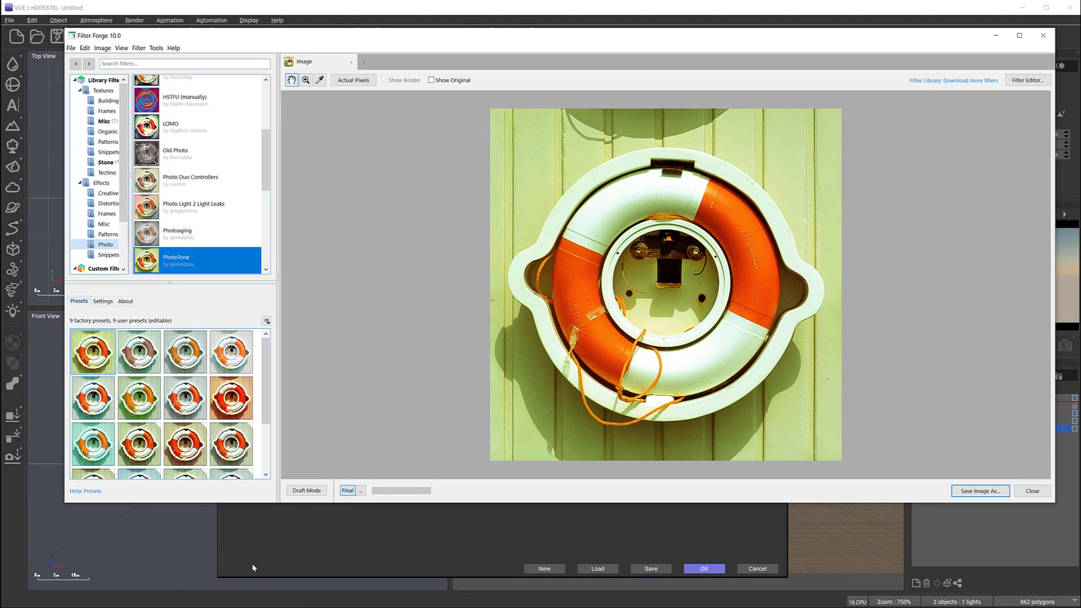
drag(466, 502, 468, 539)
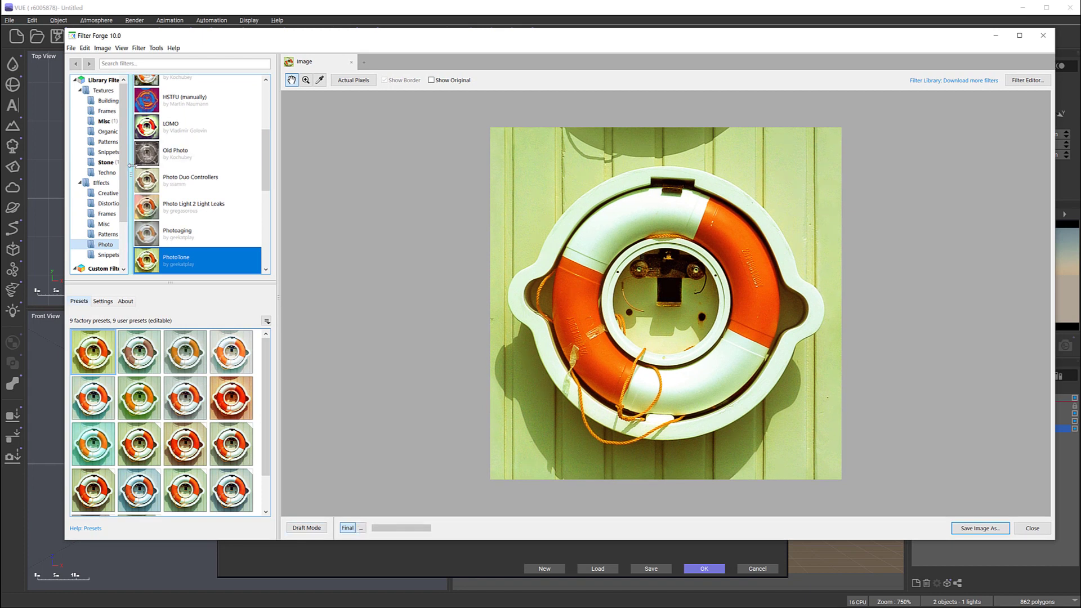
drag(131, 165, 158, 163)
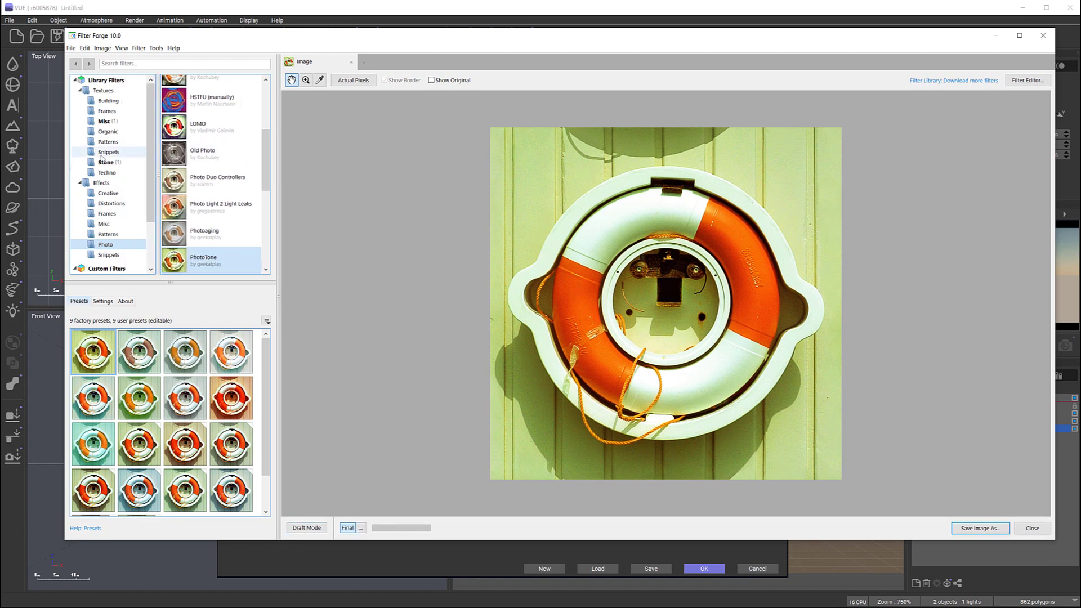
Step: Examine which map channels the Realistic Gravel filter in the Stone textures provides
click(107, 162)
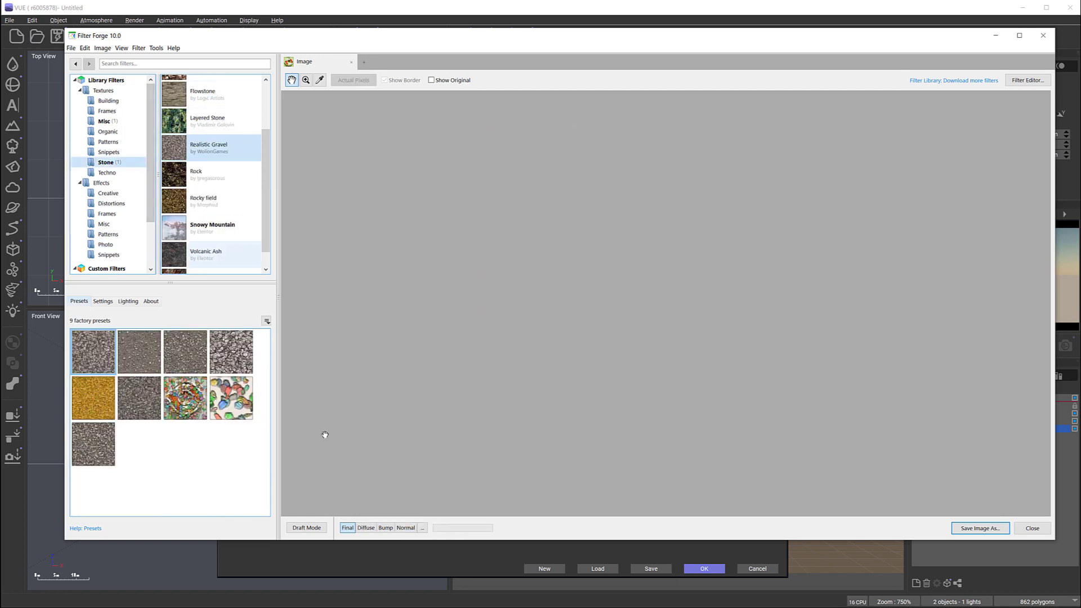
click(423, 527)
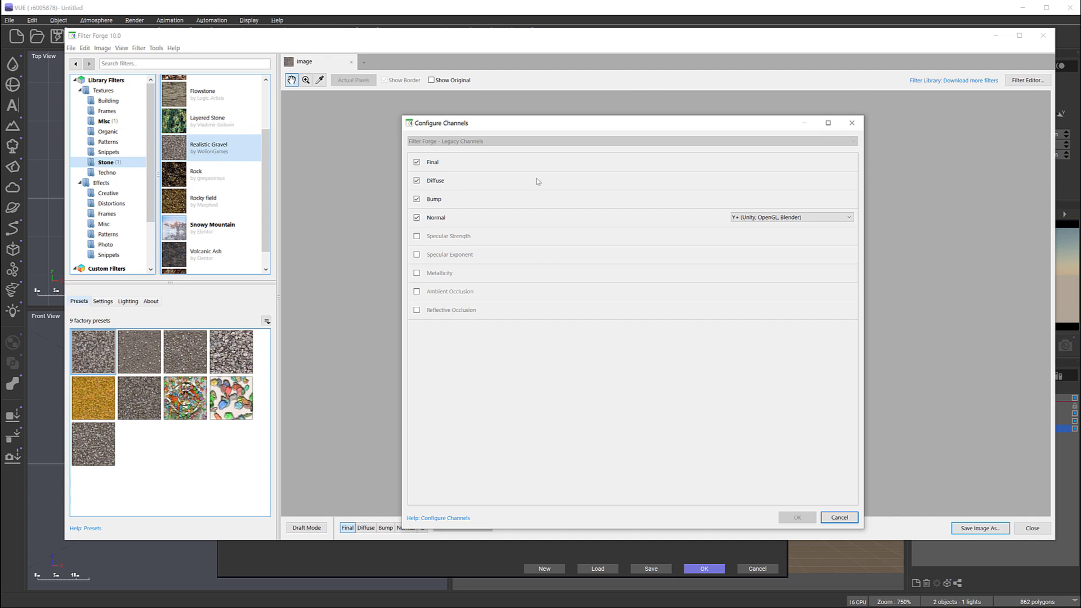
click(849, 515)
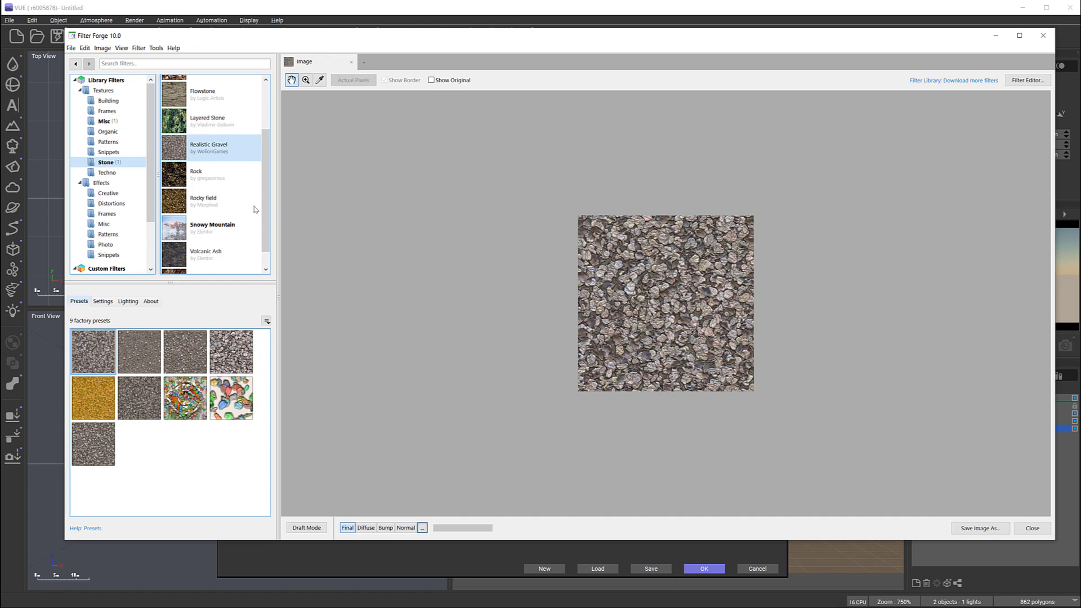
Step: Examine the map channels of the Volcanic Ash stone filter, and close Filter Forge
click(214, 228)
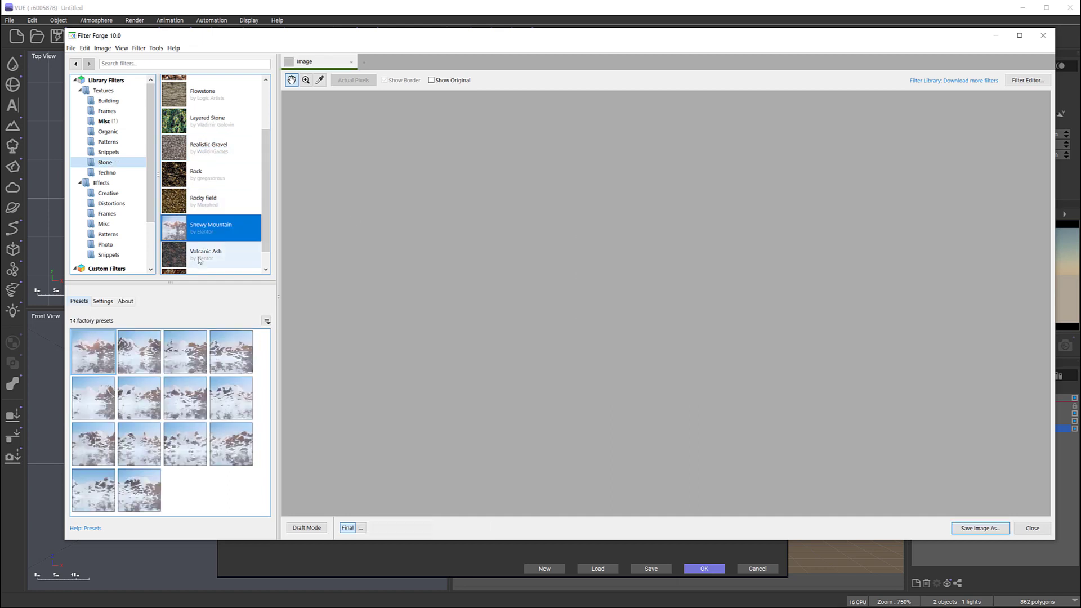
click(210, 253)
click(422, 527)
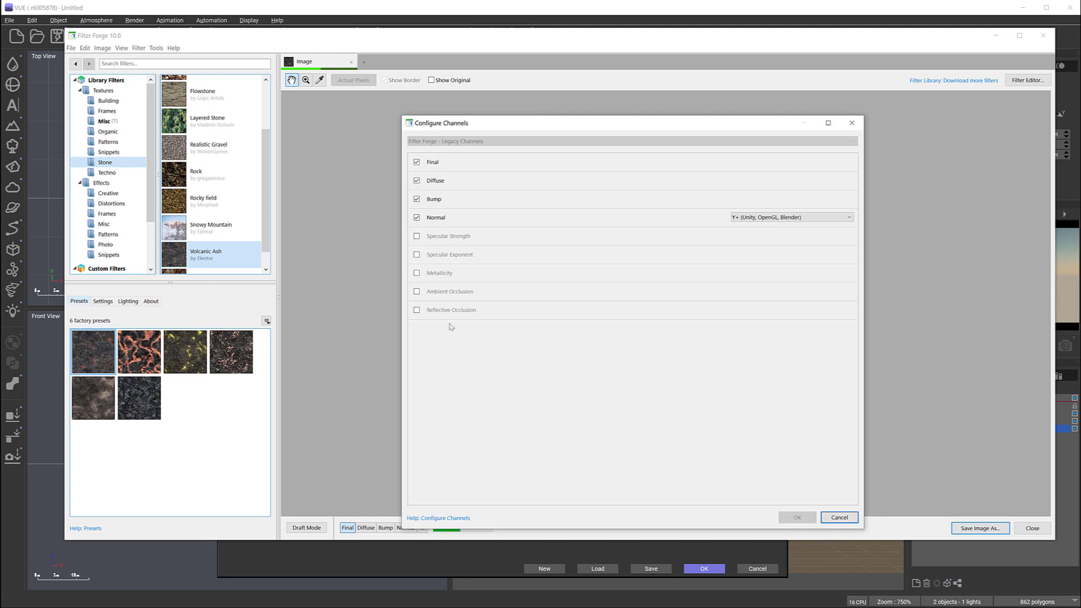
click(839, 517)
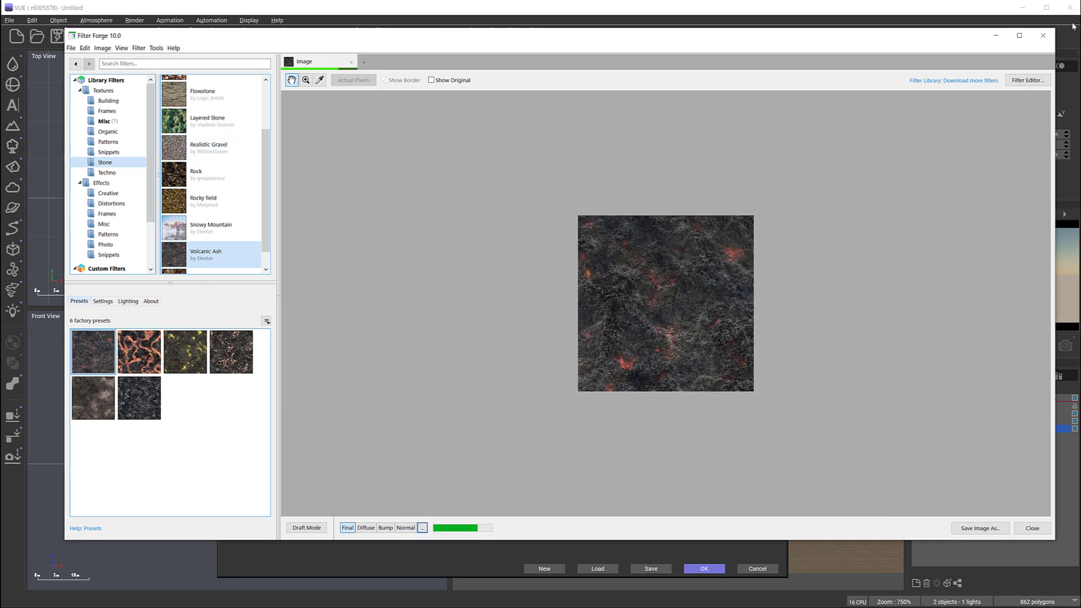
click(1042, 37)
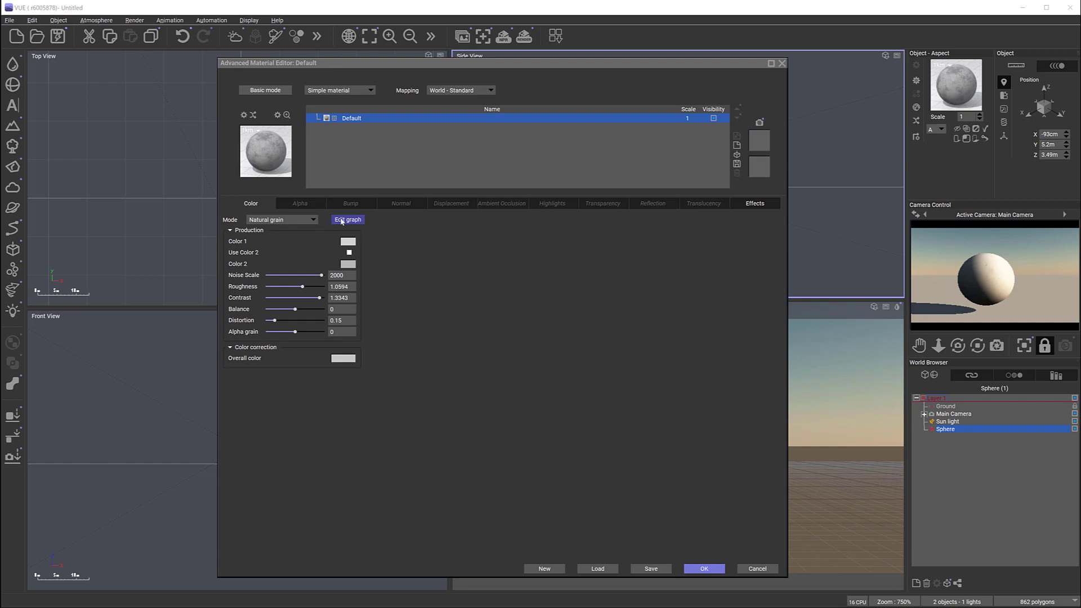
Step: In VUE, set the sphere material's color to a mapped picture using Image-diffuse.png from the Grass folder, without its alpha, and apply the material
click(309, 220)
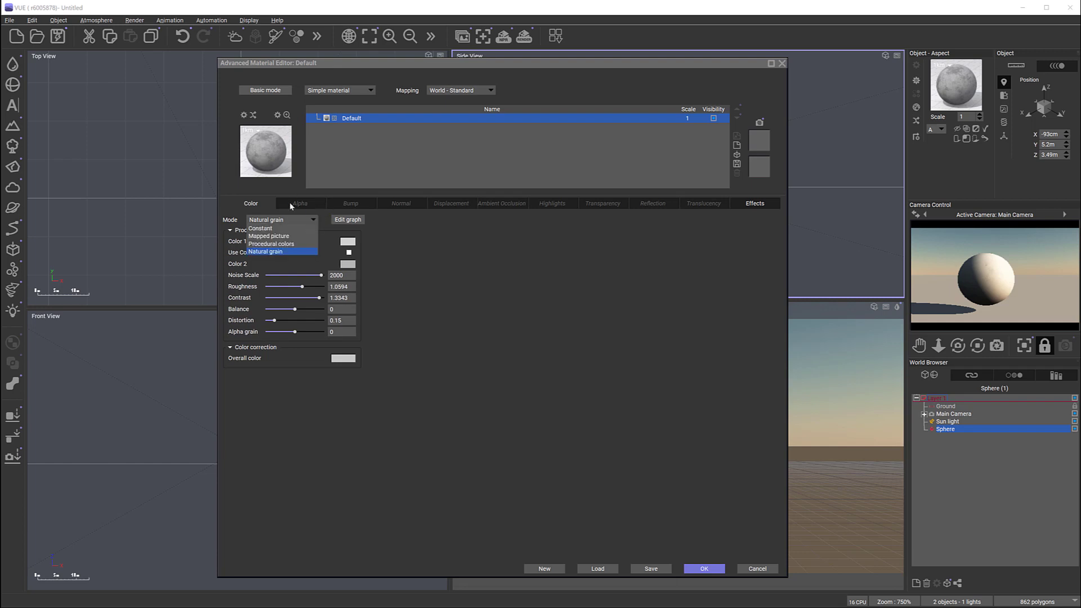
click(282, 236)
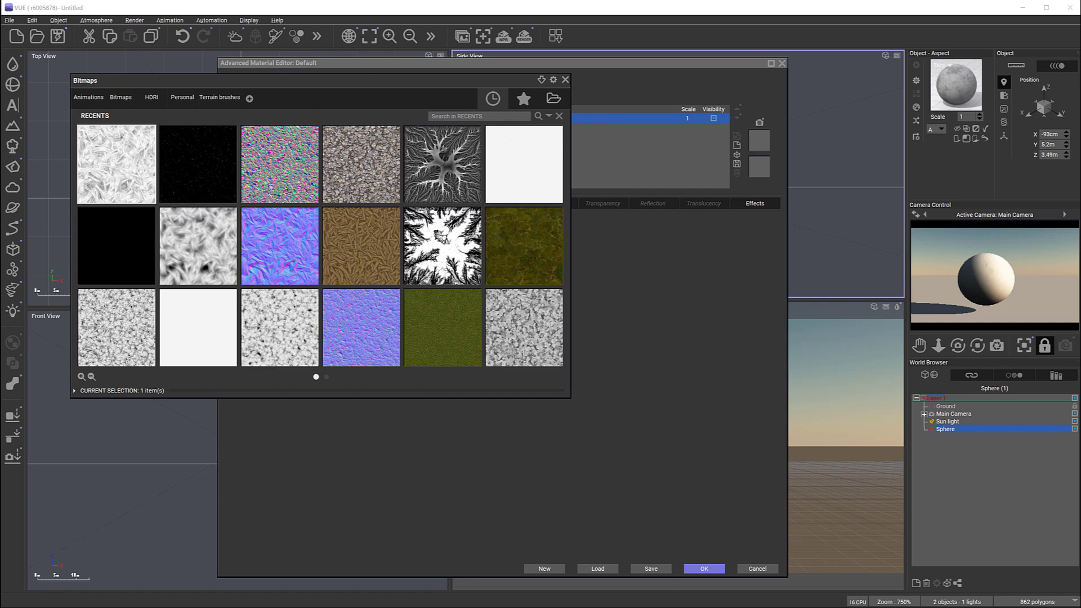
click(553, 99)
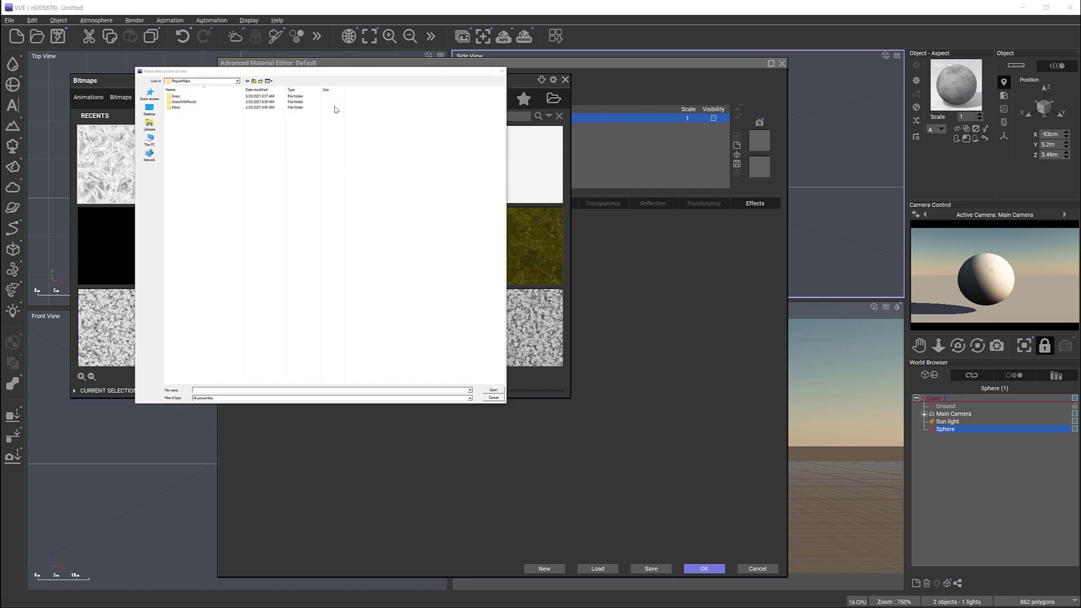
double_click(190, 99)
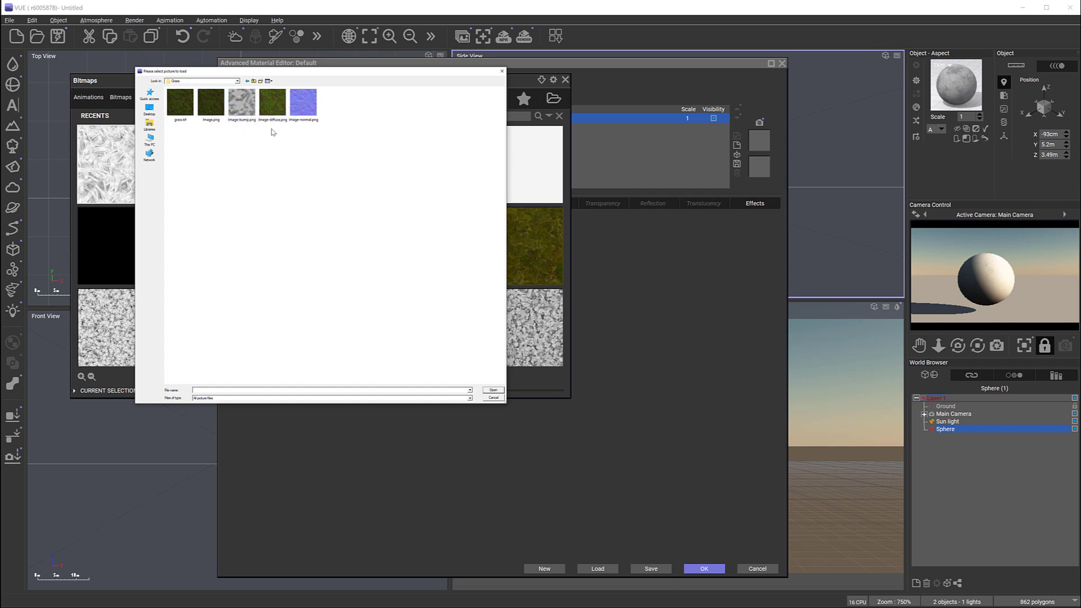
click(280, 108)
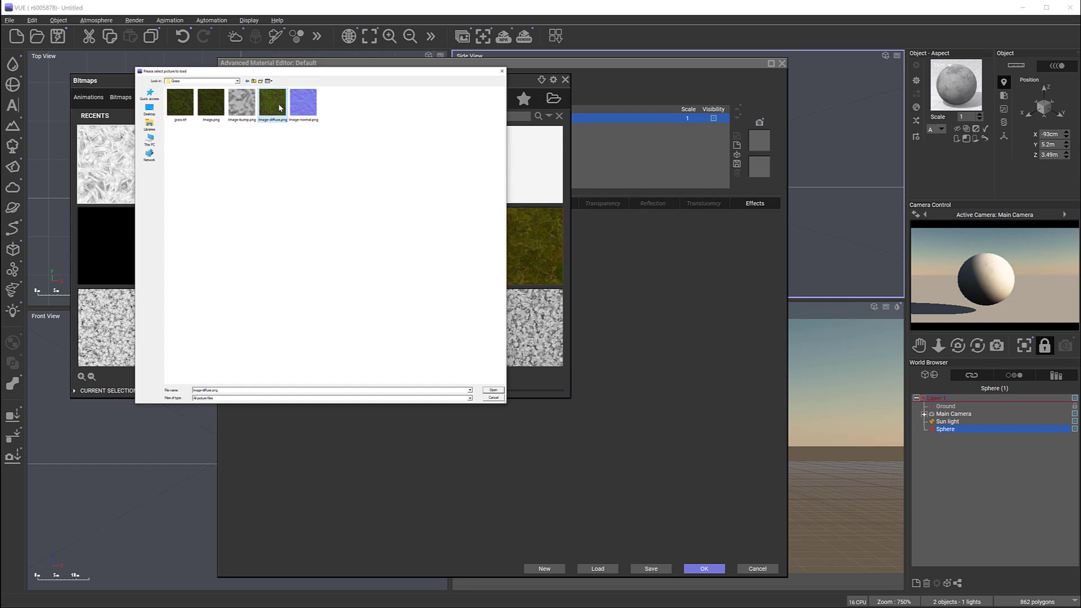
click(493, 390)
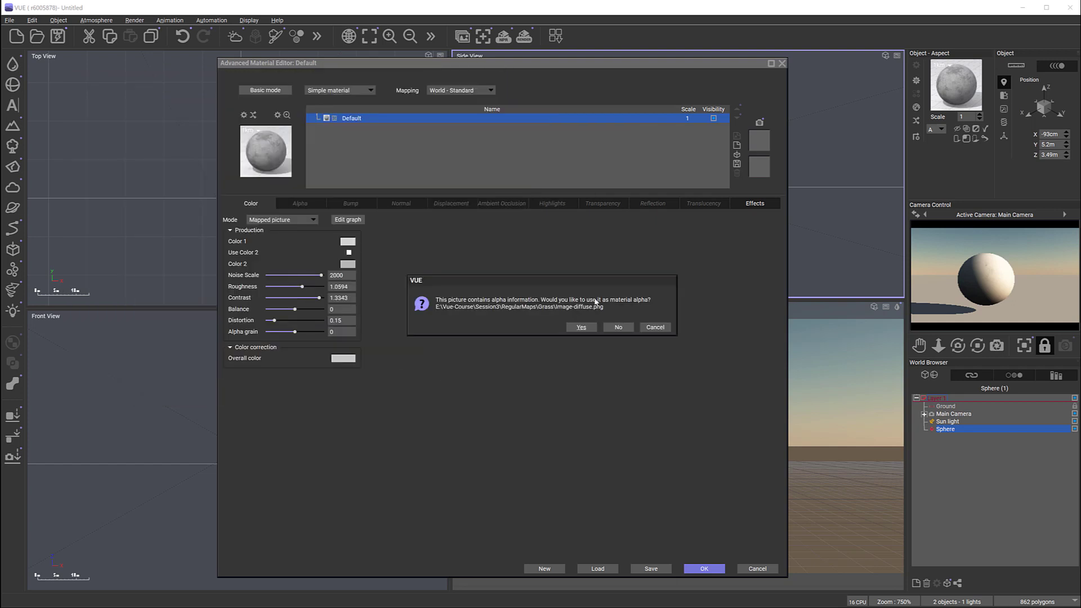
click(618, 327)
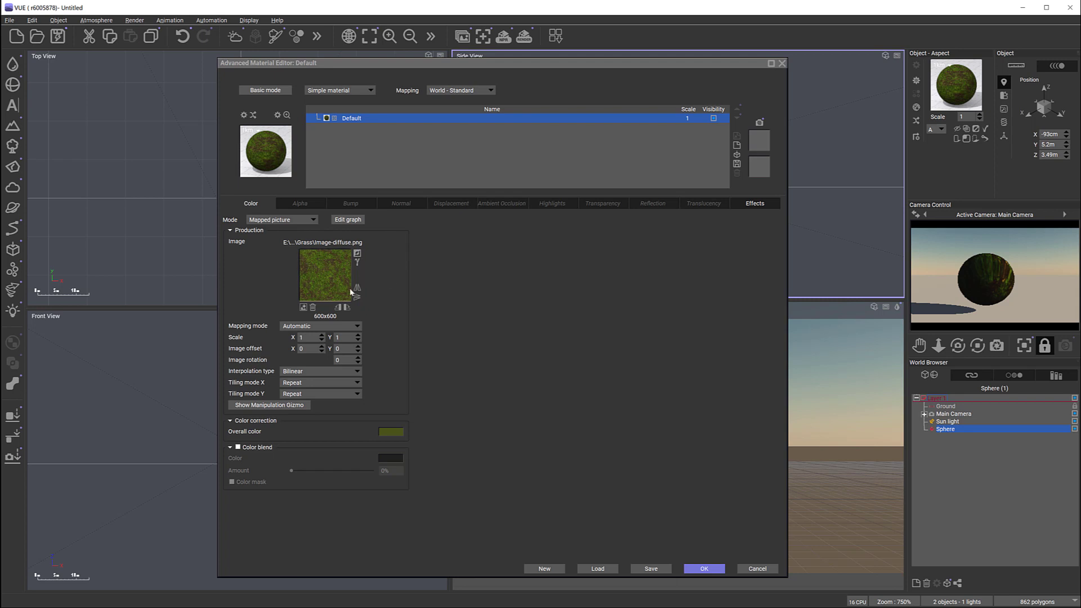
click(704, 569)
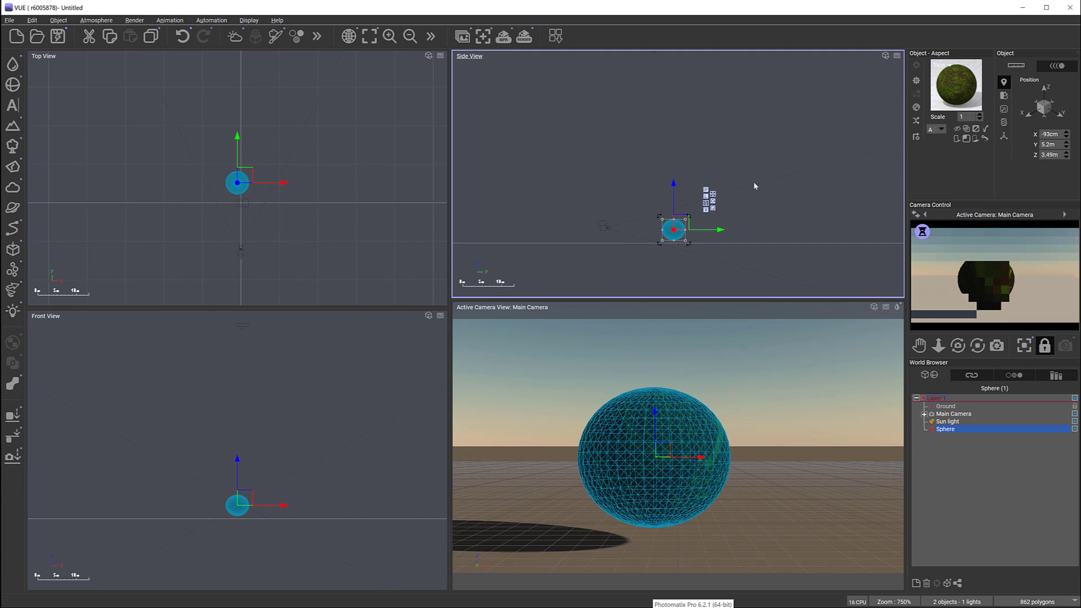
Step: Delete the sphere and add a heightfield terrain to the scene
click(235, 188)
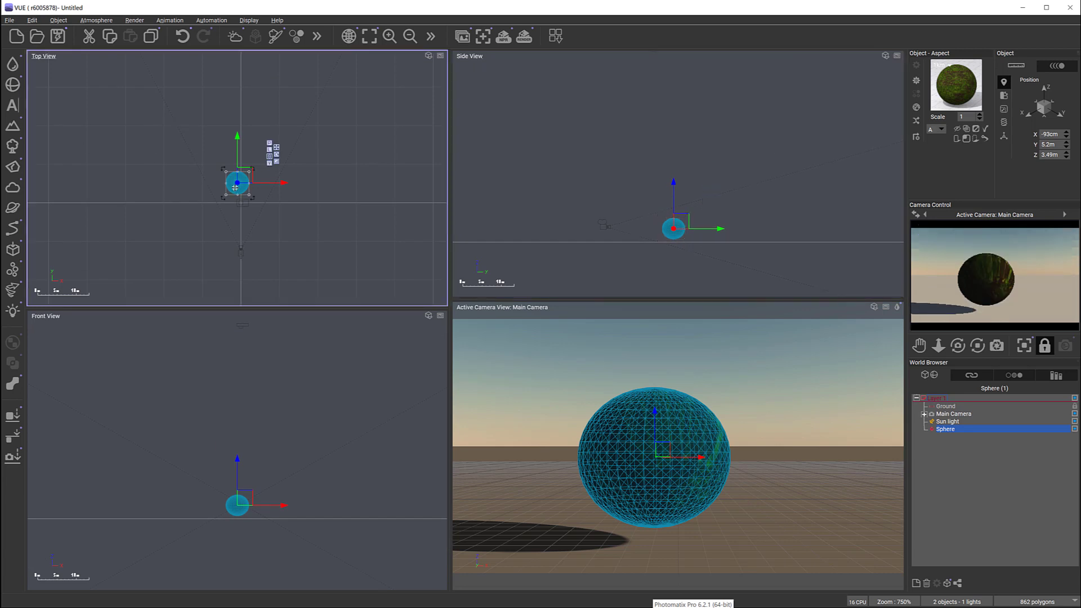
key(Delete)
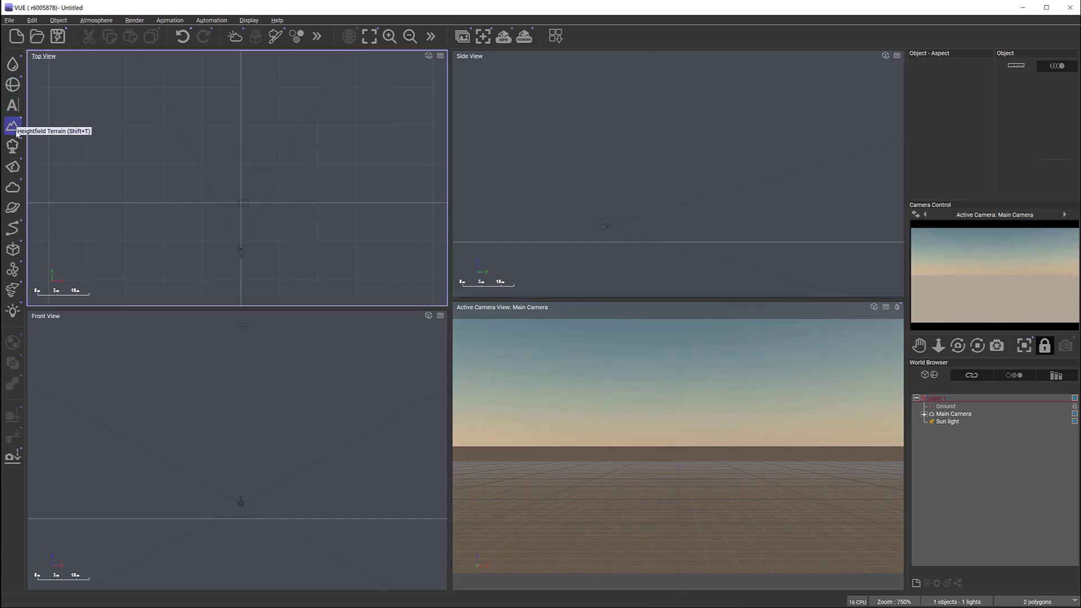
click(12, 125)
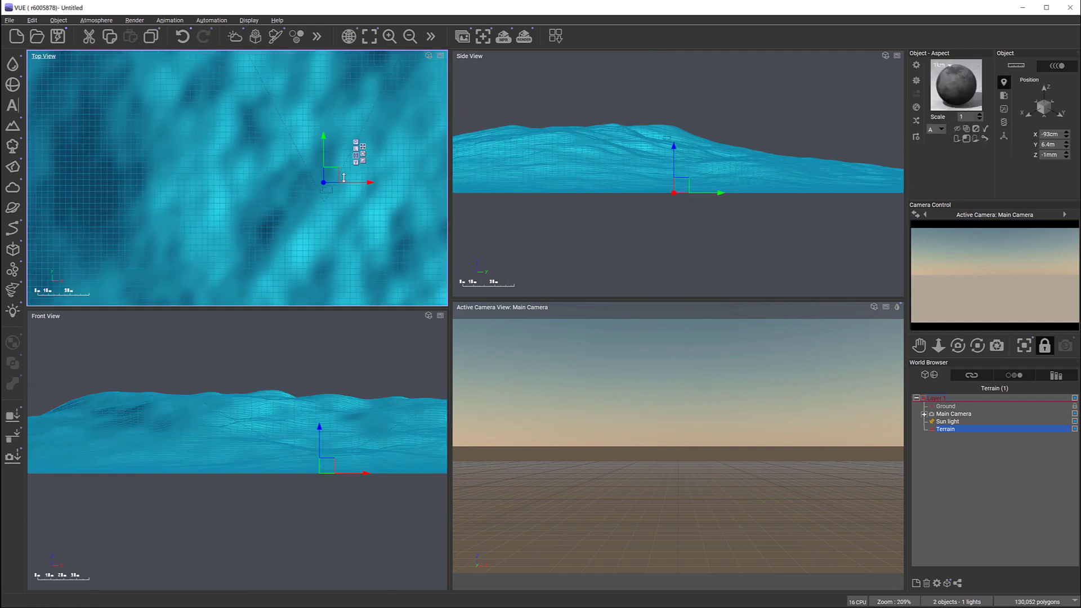
Step: Scale the terrain down and place it in front of the camera at about X 10.9 m, Y 83.9 m
scroll(343, 178, down, 11)
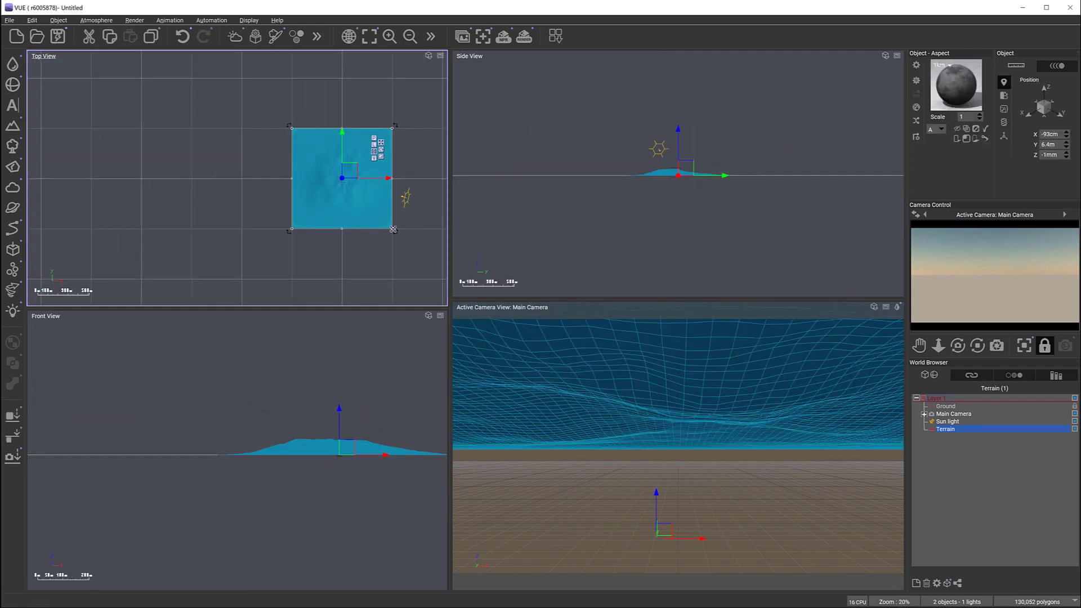
drag(394, 228, 349, 163)
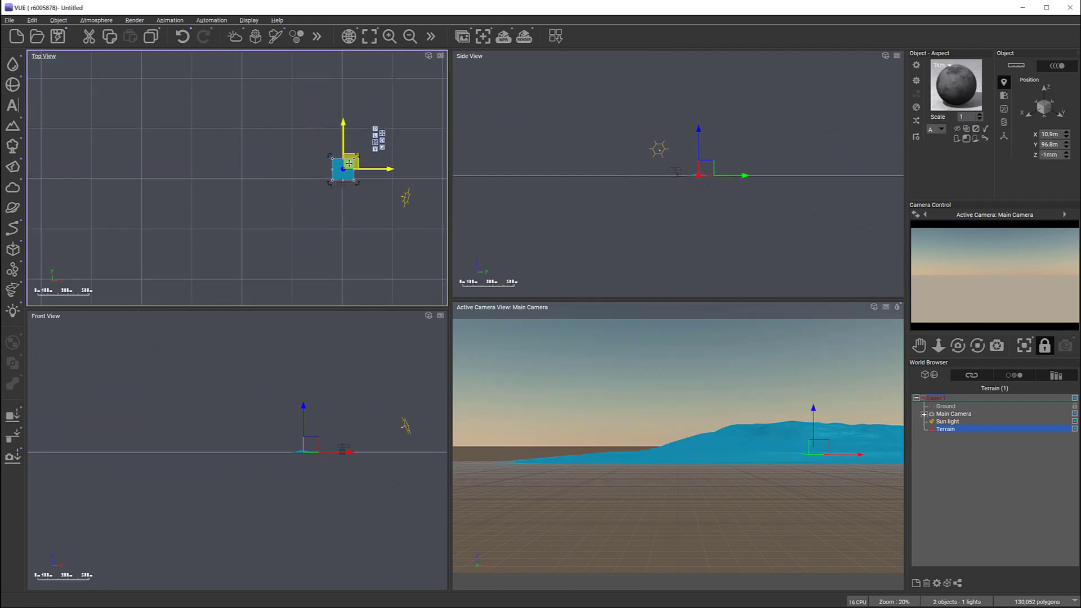
scroll(676, 176, up, 12)
right_drag(591, 160, 642, 200)
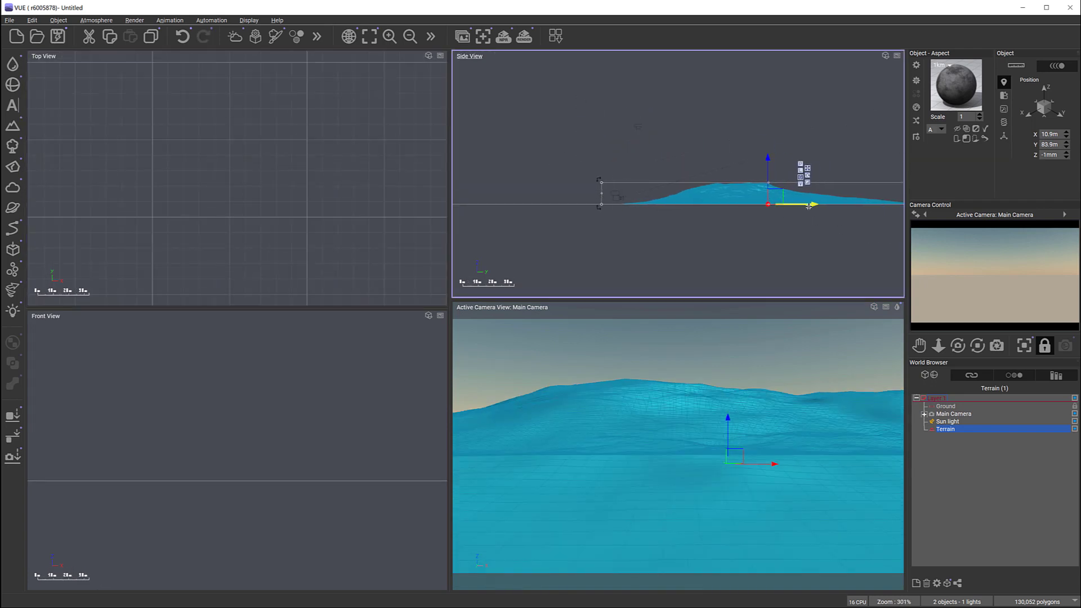
Step: Move the Main Camera back and up to about Y -53.1 m, Z 18.2 m, and tilt it down toward the terrain
click(966, 415)
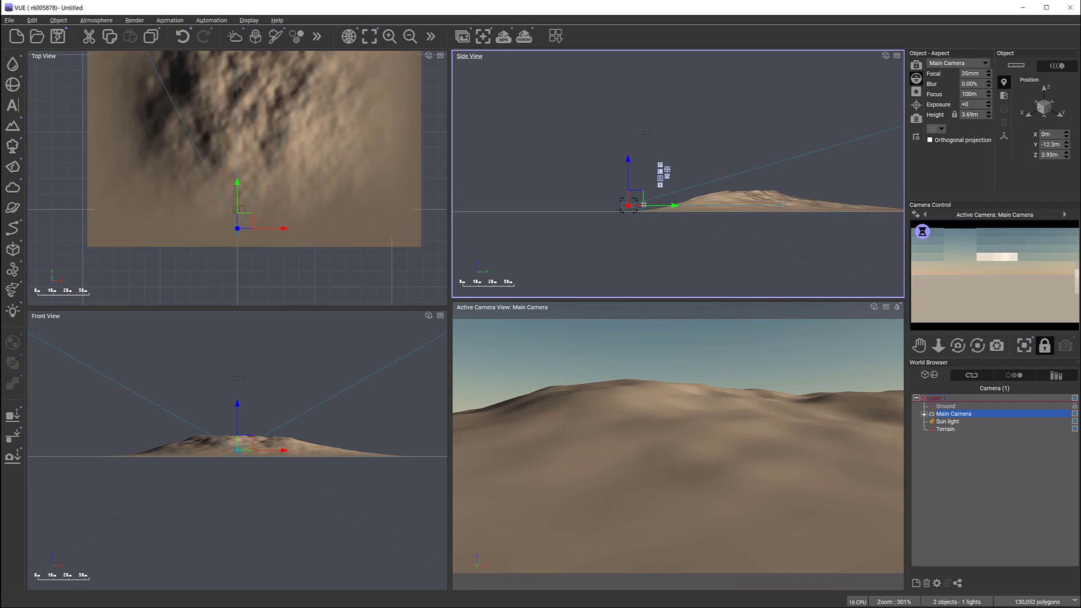
drag(588, 183, 568, 175)
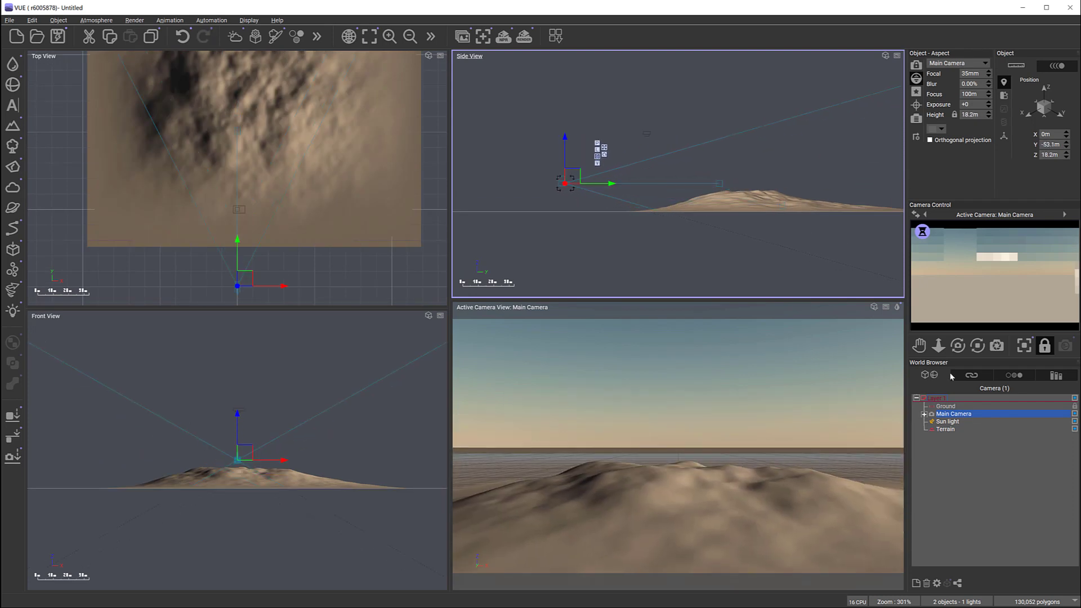
drag(957, 345, 961, 364)
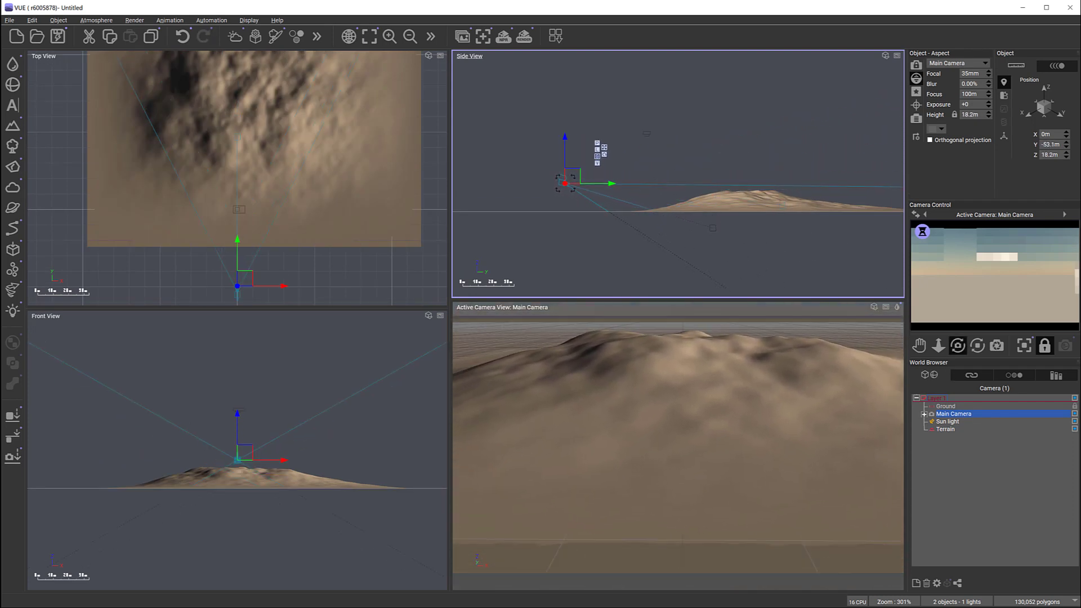
Step: Move the Main Camera closer to the terrain and tilt it up to include some sky above the hill
scroll(609, 216, up, 4)
scroll(609, 216, up, 2)
drag(484, 108, 654, 165)
drag(958, 346, 958, 329)
Step: Set the terrain material's color to a mapped picture using the recent Image-diffuse grass map, without using its alpha
click(946, 429)
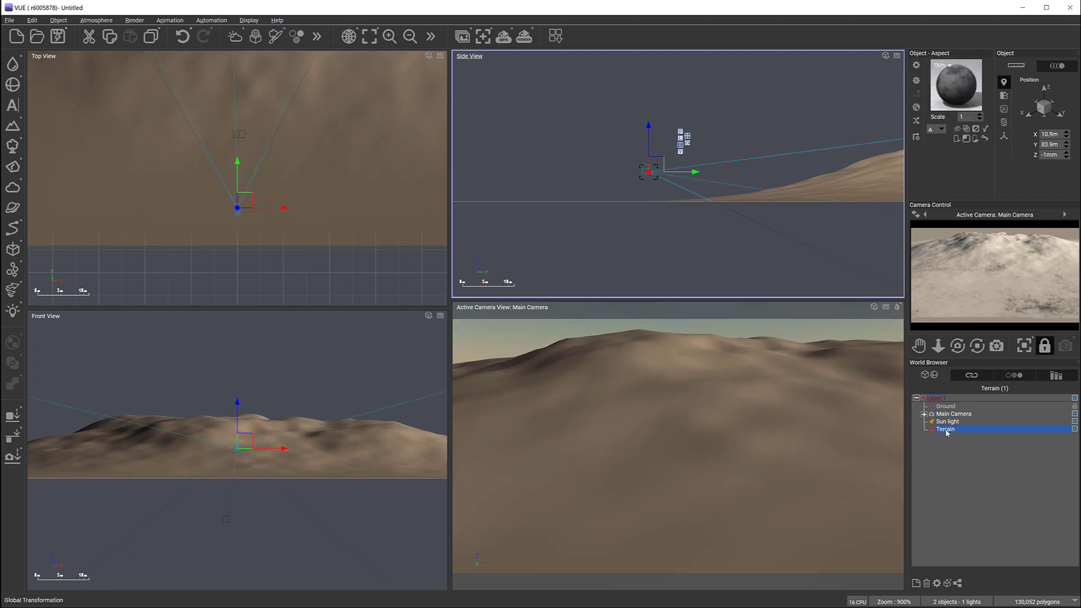
double_click(949, 93)
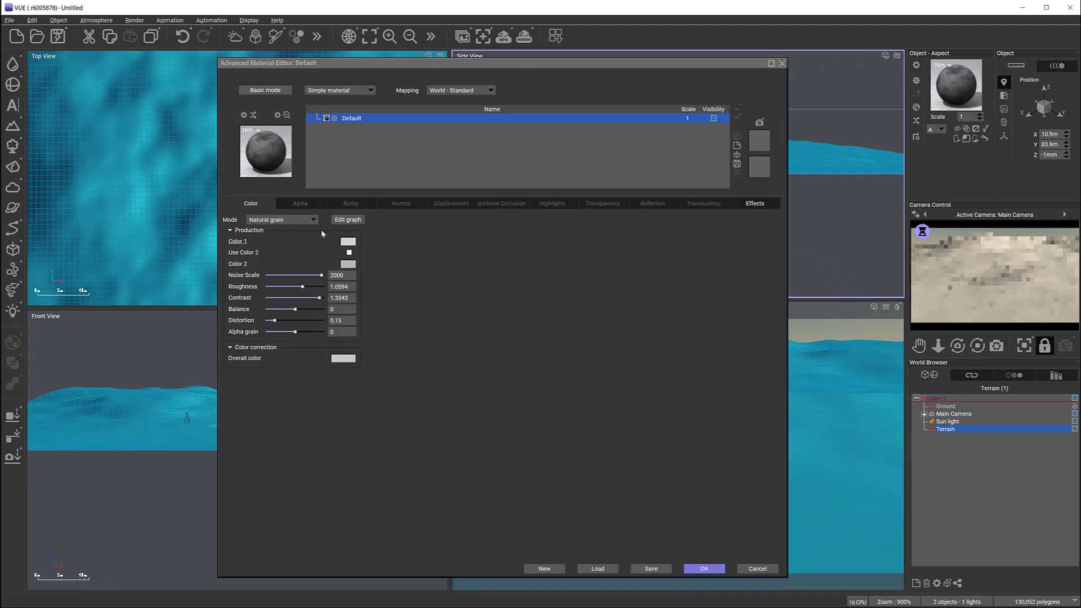
click(303, 221)
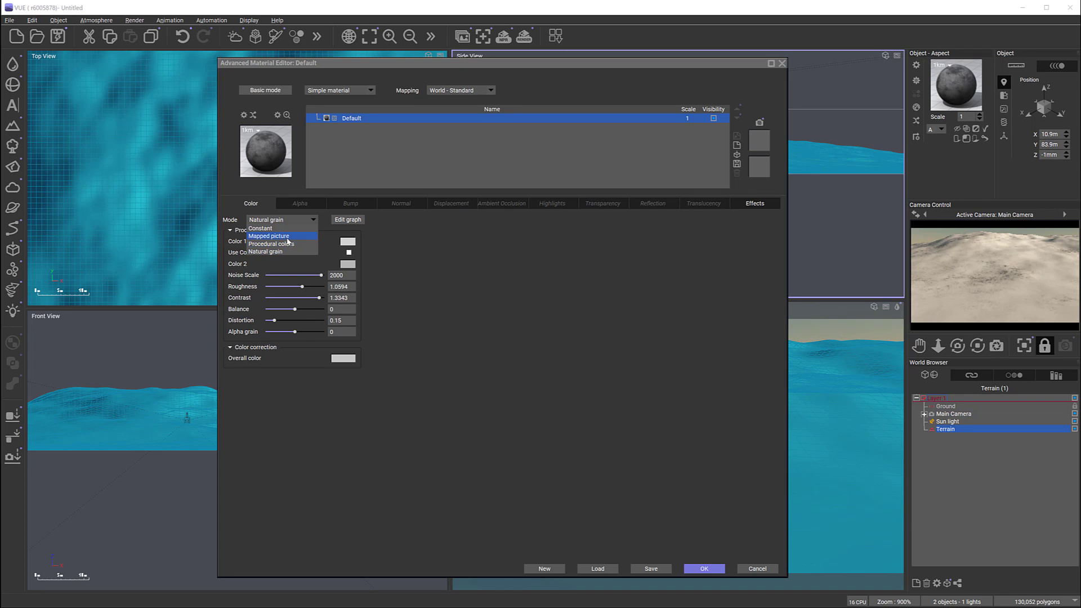
click(287, 237)
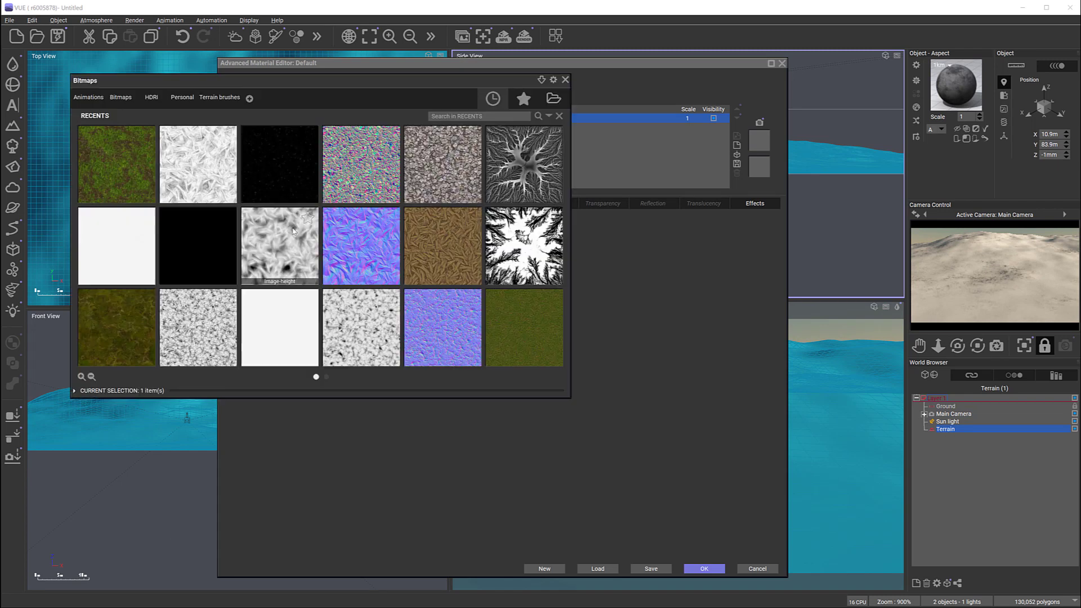
double_click(108, 164)
click(620, 328)
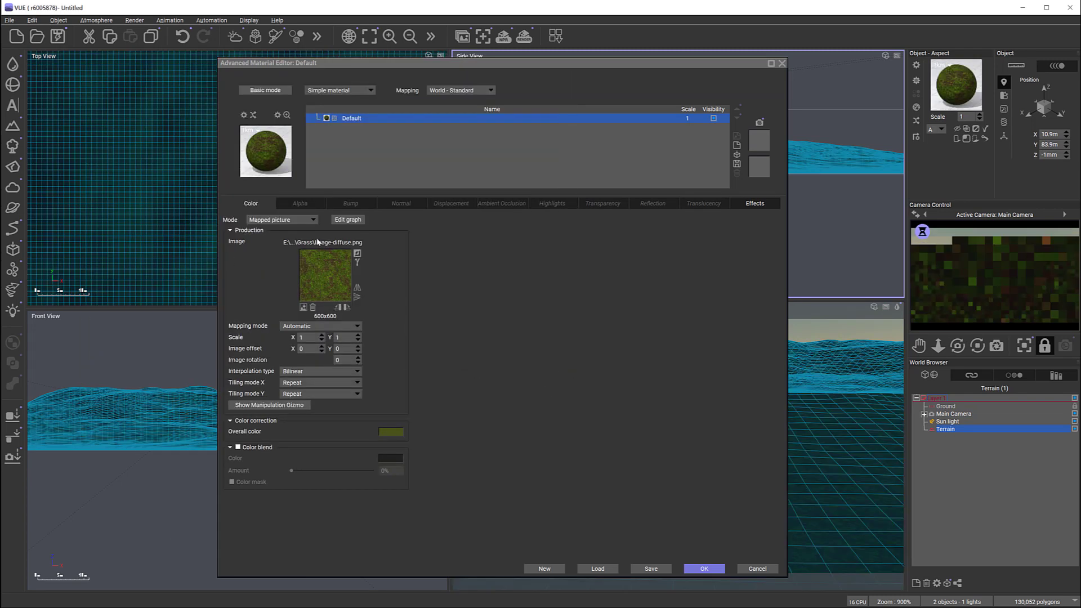
Step: Change the terrain material's mapping to Object - Parametric
drag(671, 66, 541, 72)
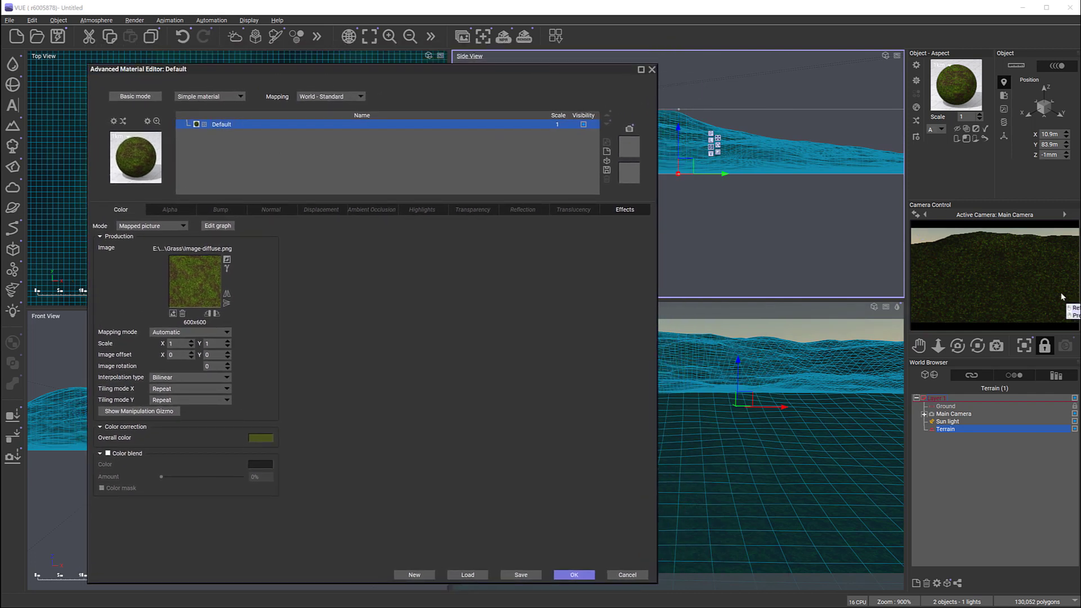
click(360, 97)
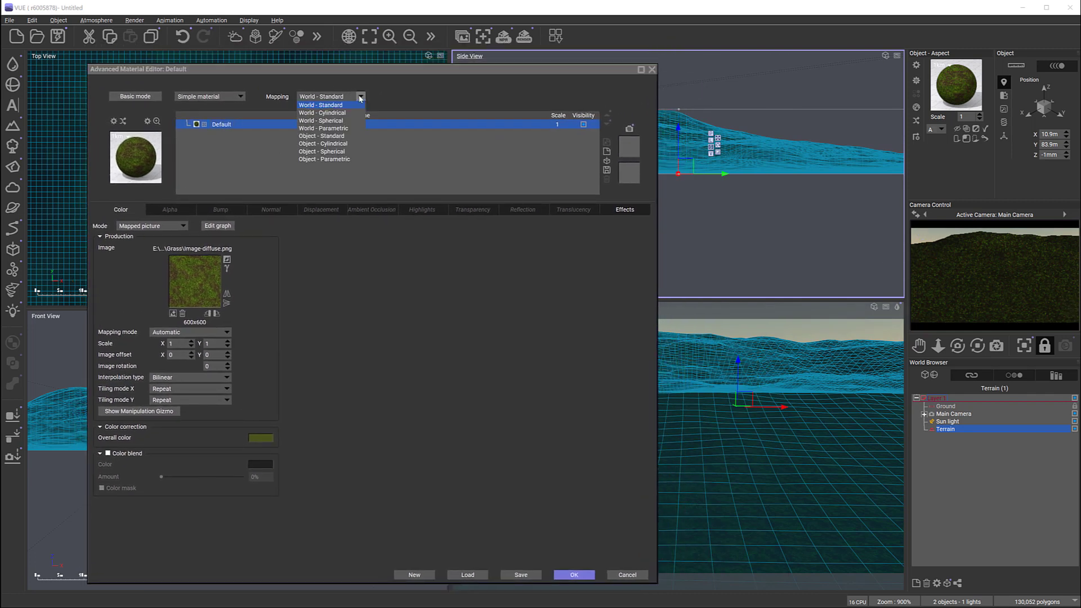
click(337, 160)
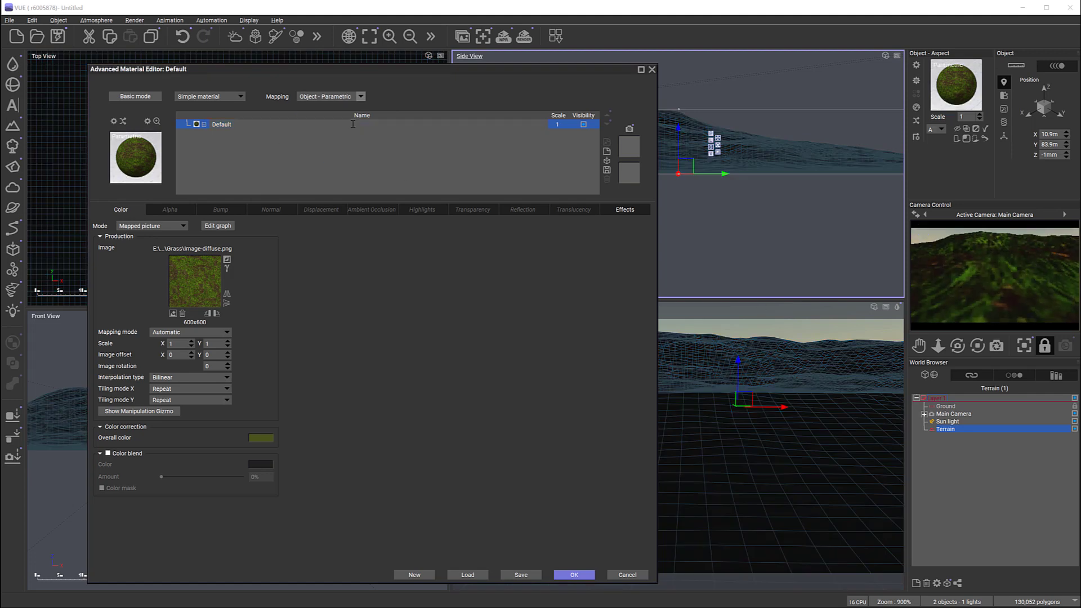
Step: Reduce the terrain material's scale to 0.1
click(569, 126)
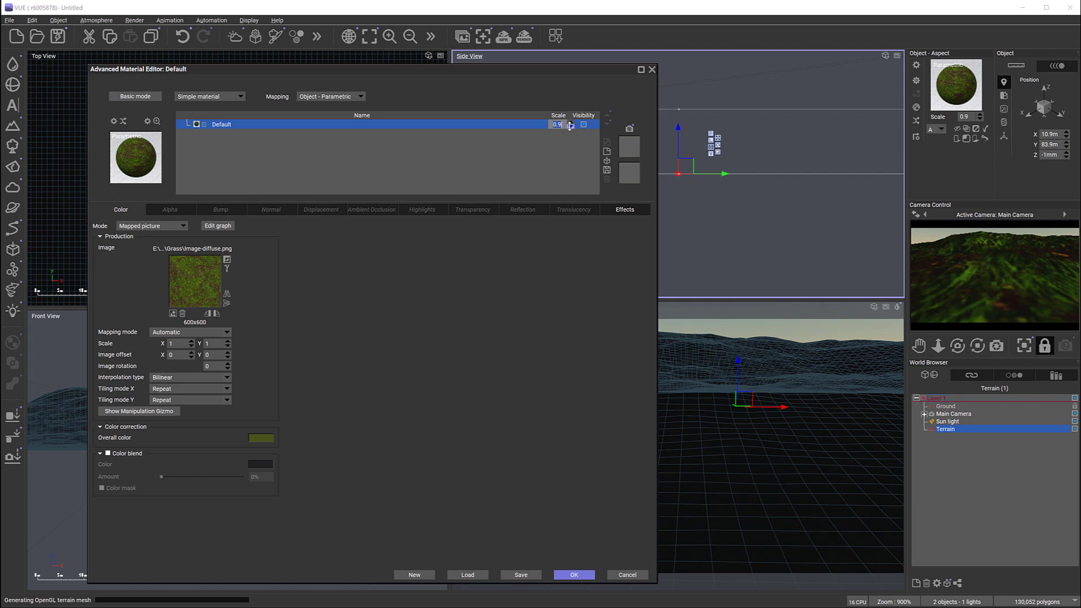
click(572, 127)
click(571, 127)
click(572, 128)
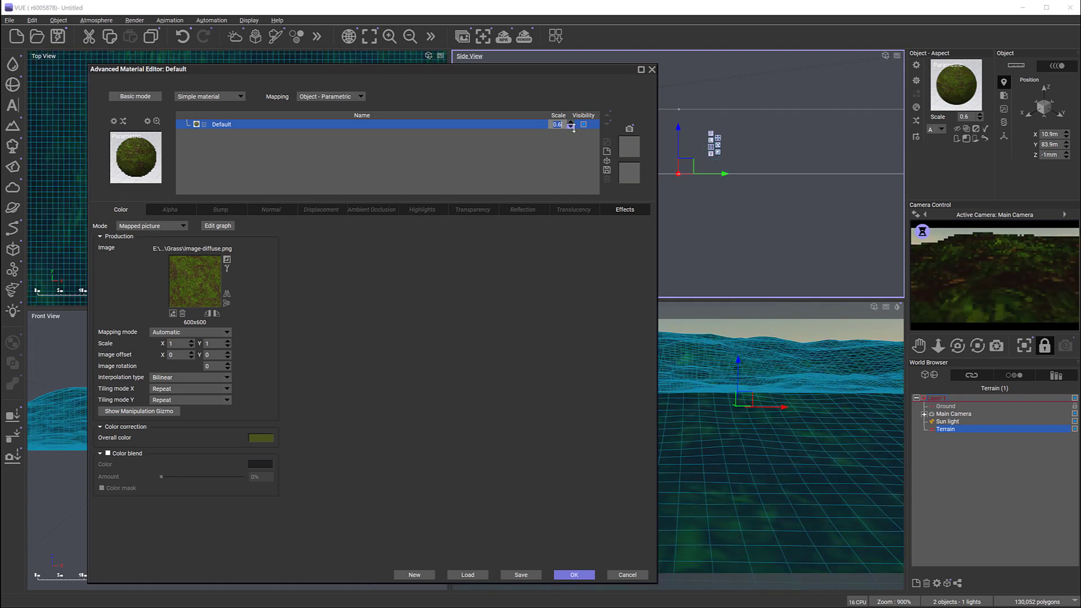
click(573, 127)
click(573, 127)
click(573, 127)
click(573, 127)
click(574, 128)
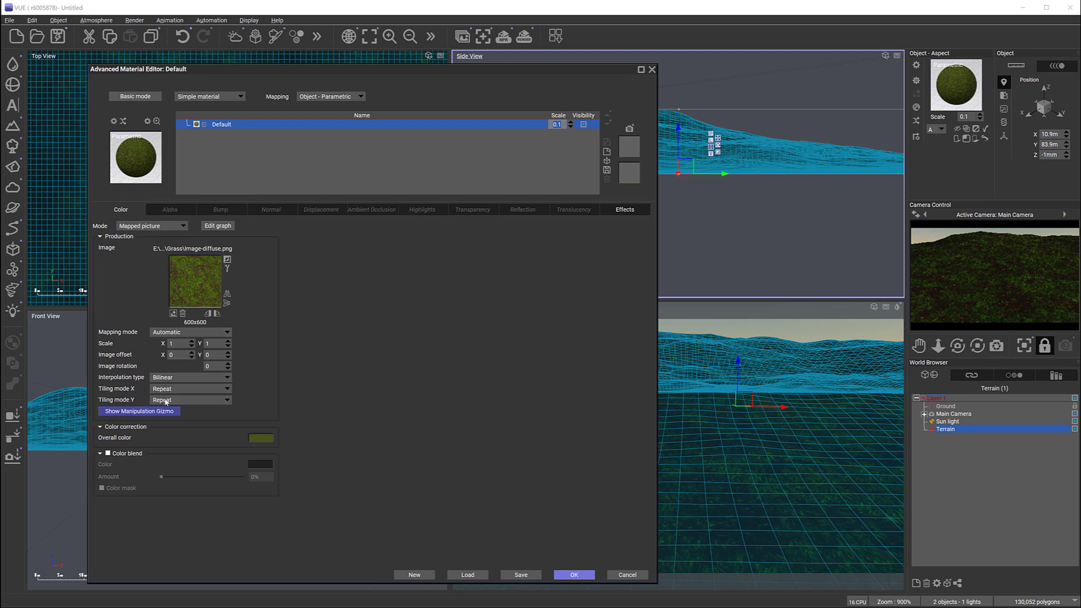
Step: Apply the terrain material and enlarge the camera preview in both height and width
click(574, 574)
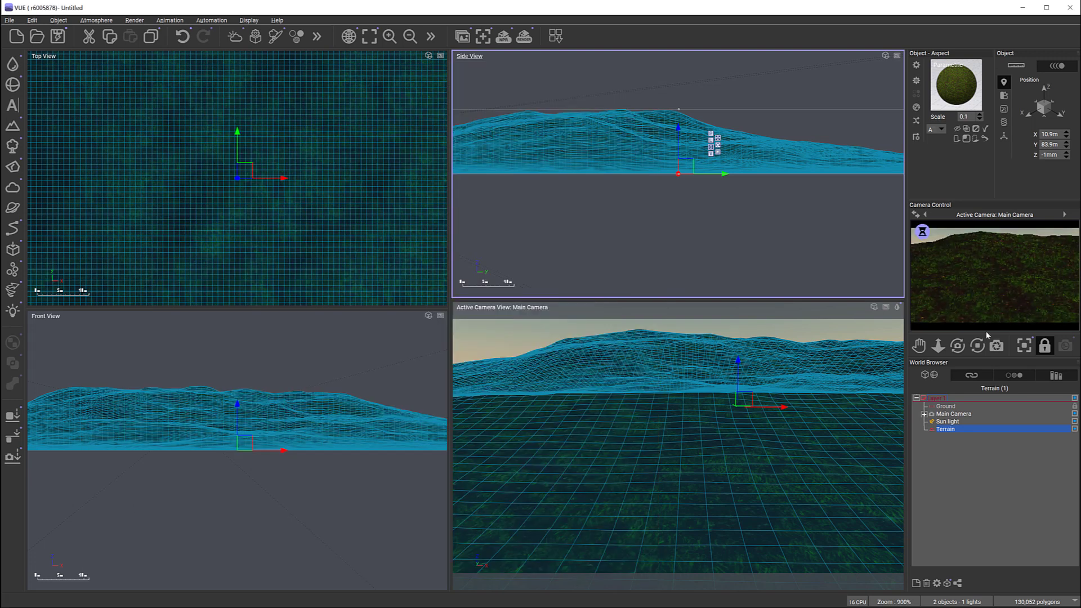
drag(990, 335, 986, 389)
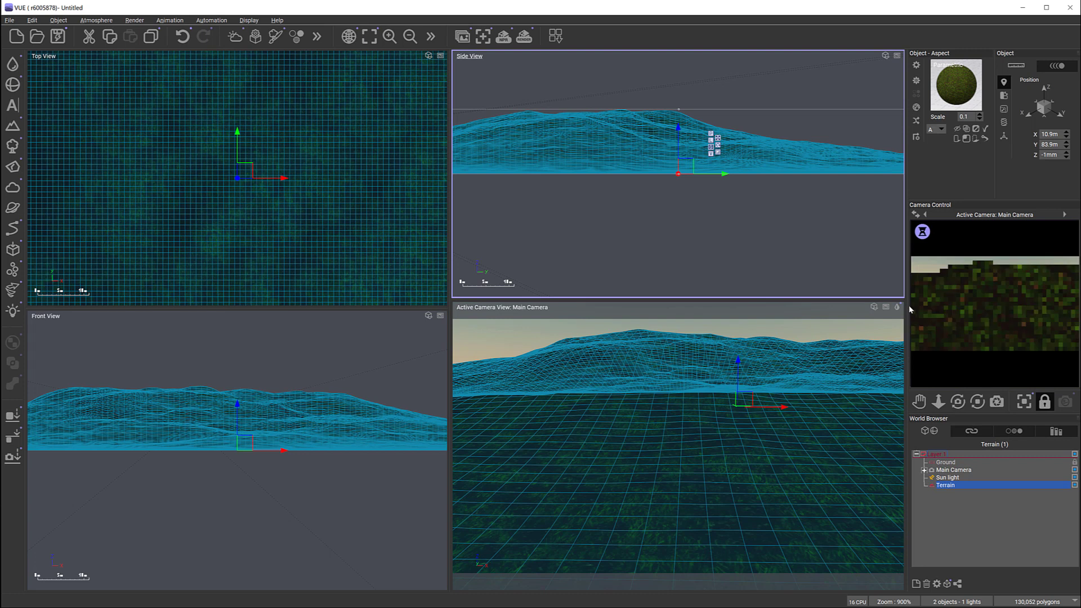
drag(908, 299, 828, 298)
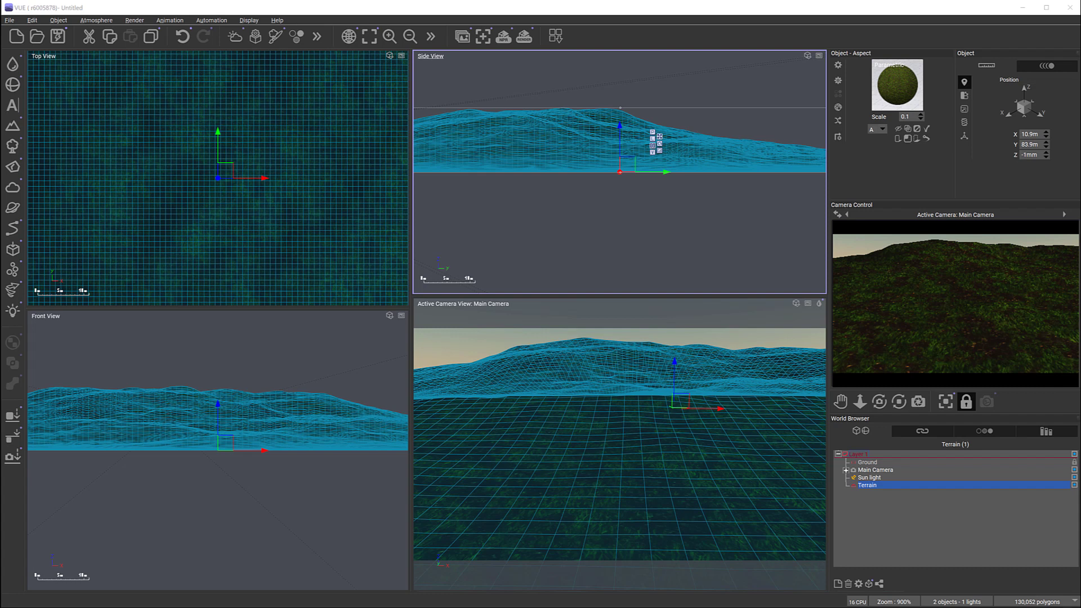
Step: Add Image-normal.png from the Grass folder as a mapped-picture normal on the terrain material and apply it
double_click(899, 86)
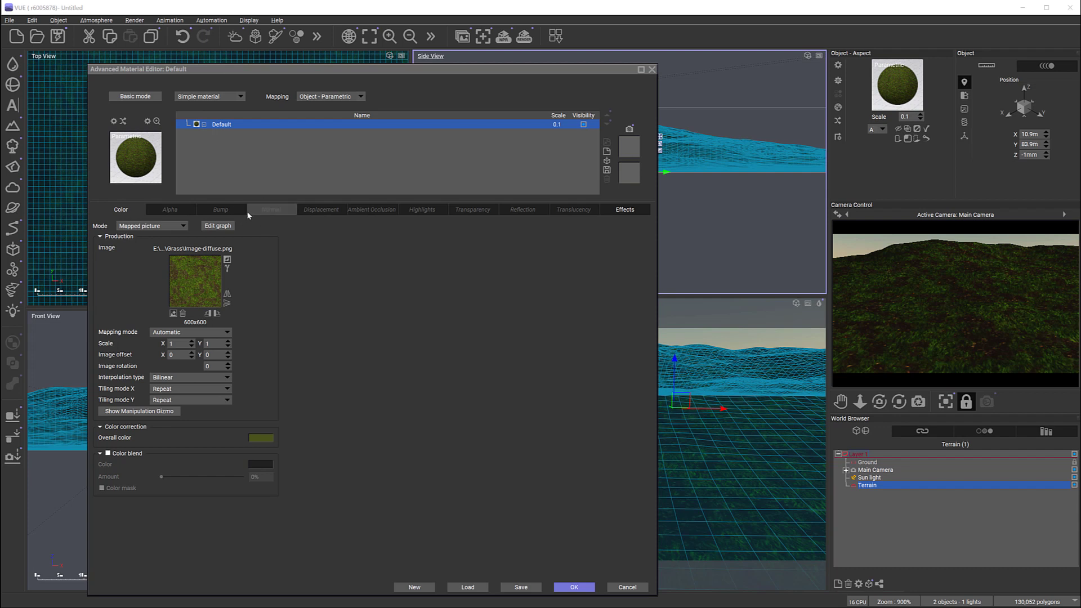
click(270, 209)
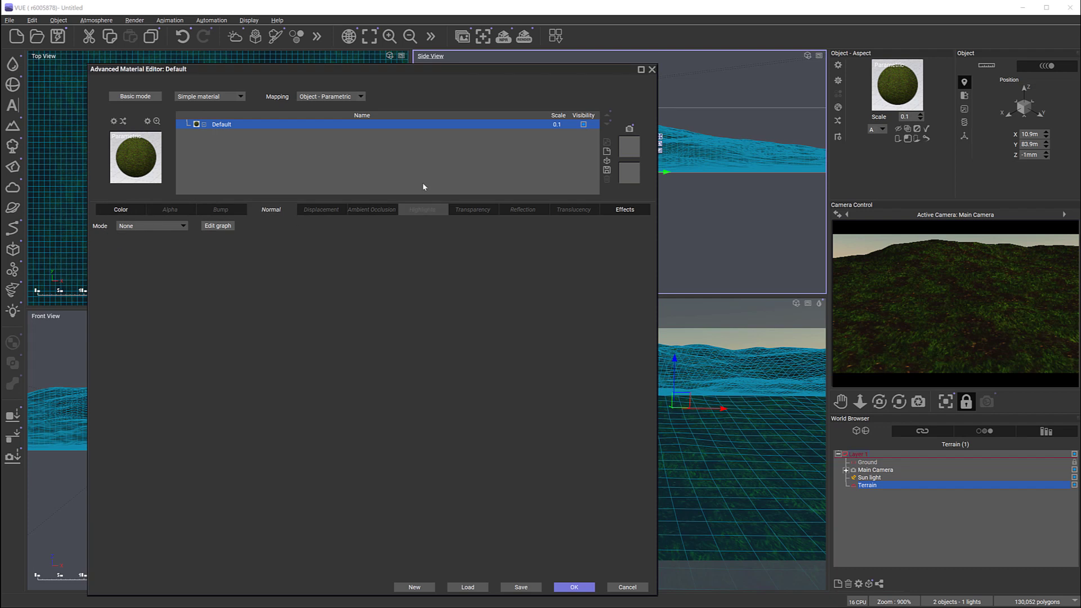
click(182, 226)
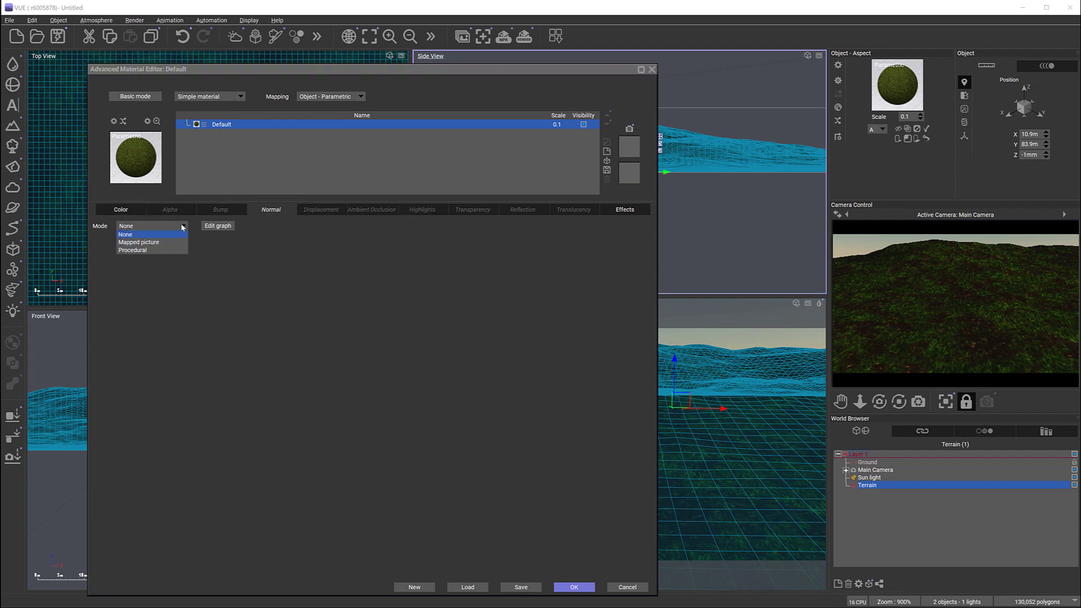
click(148, 243)
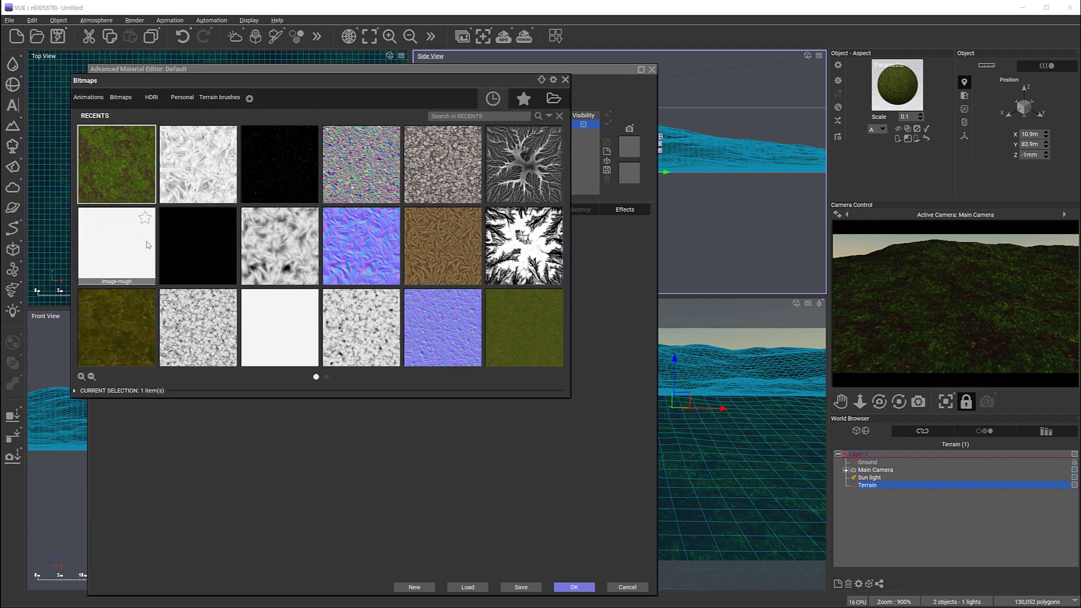
click(553, 99)
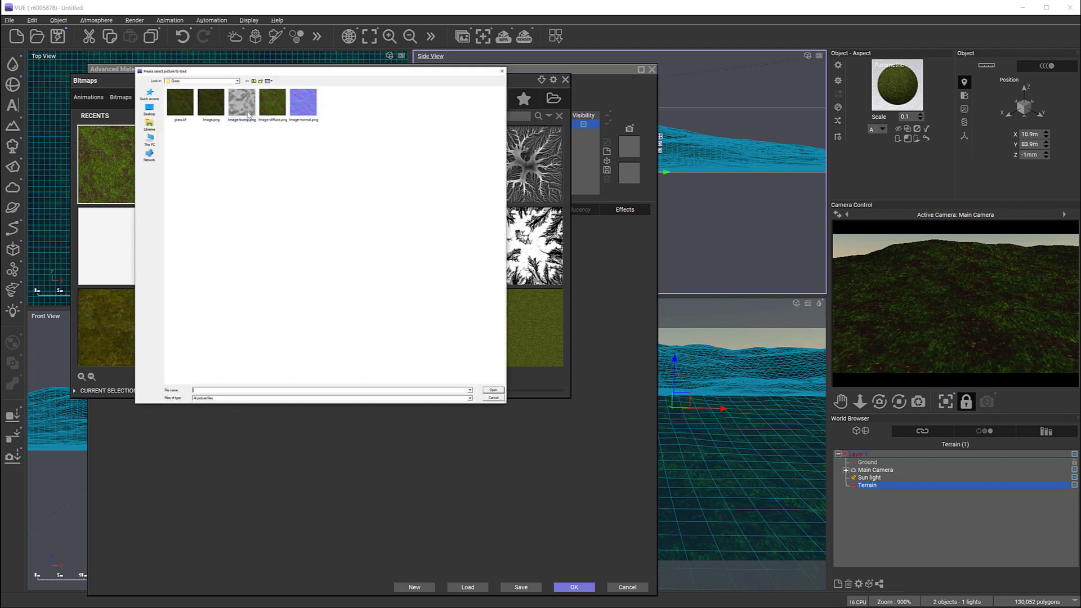
click(303, 102)
click(492, 389)
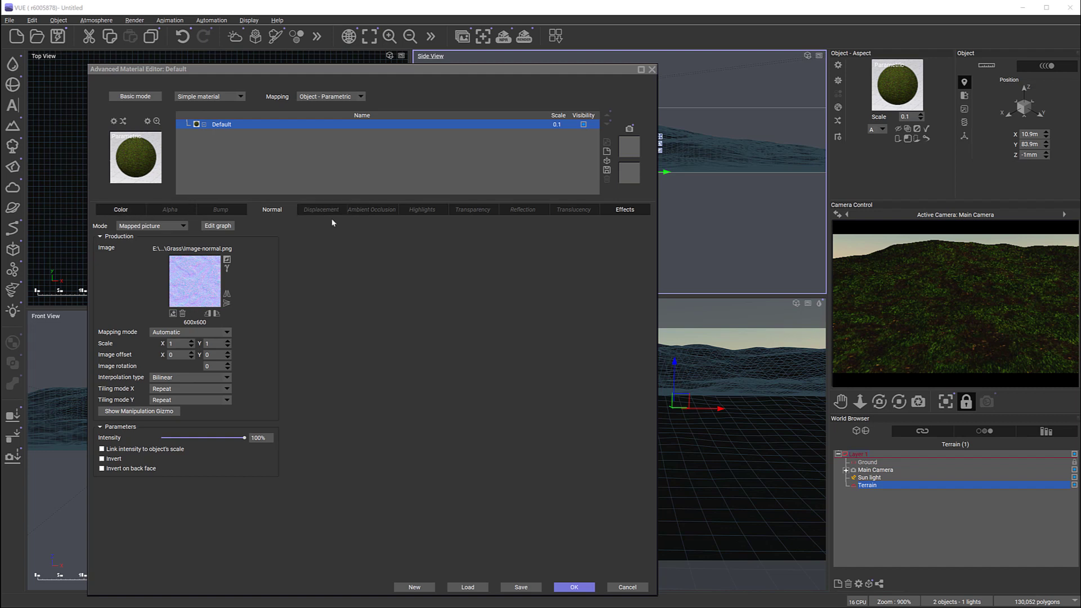
click(585, 588)
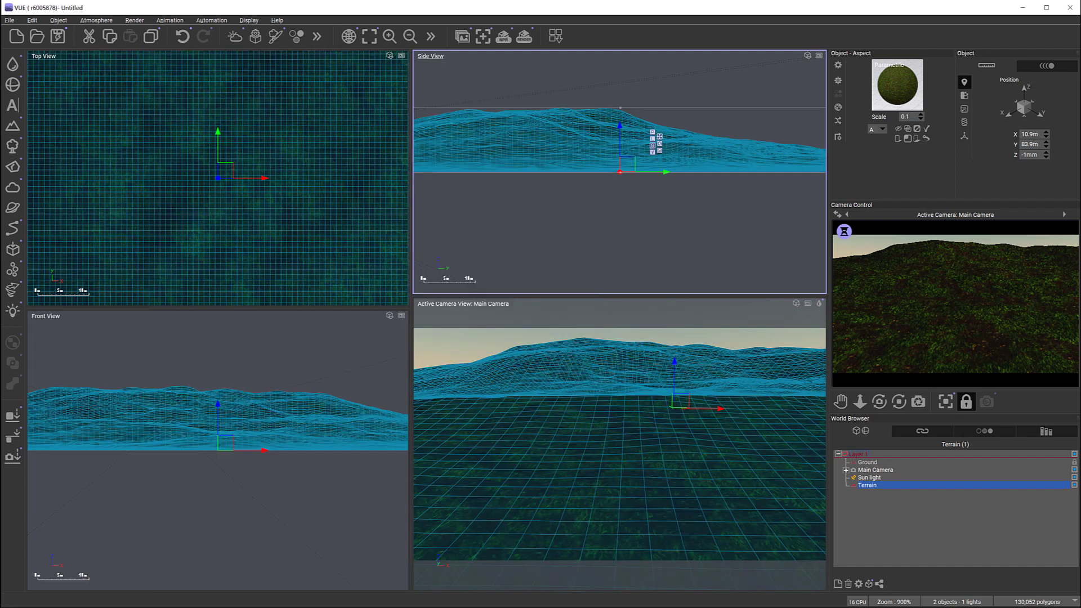
Step: Move the Main Camera back to about Y -34.6 m, Z 12.8 m and tilt it up to show more sky
click(873, 470)
drag(580, 141, 537, 134)
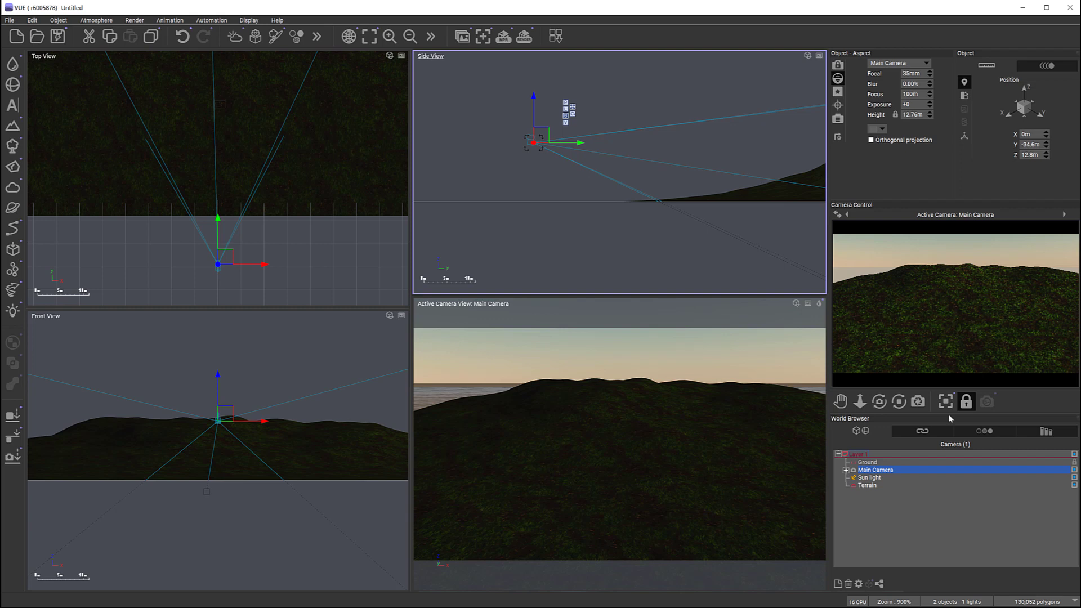
Step: Reopen the terrain's material and review its highlight intensity, size and anisotropy settings
click(873, 486)
double_click(905, 94)
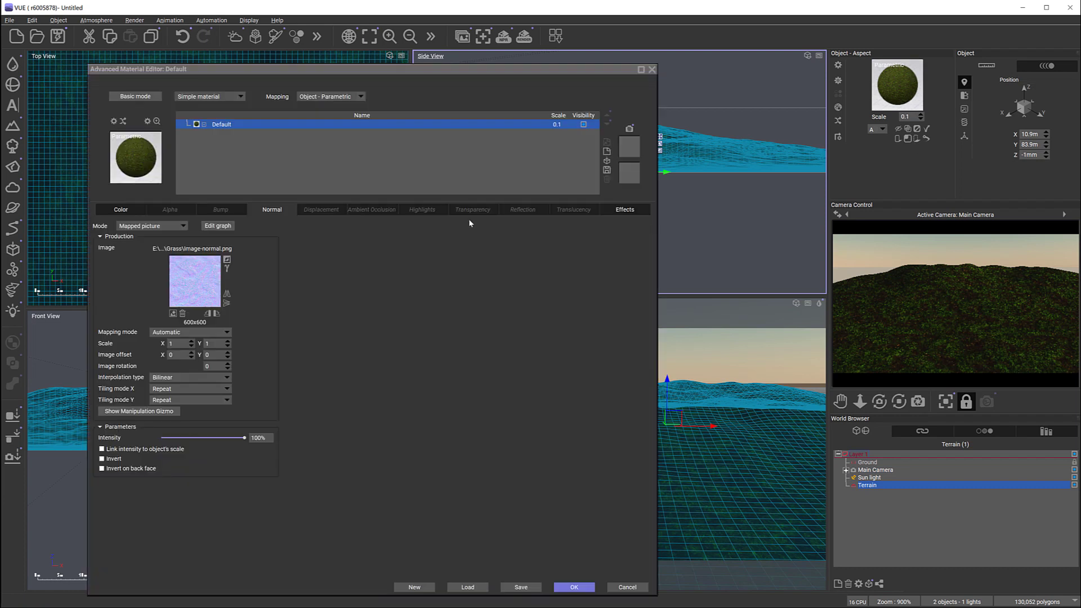
click(413, 212)
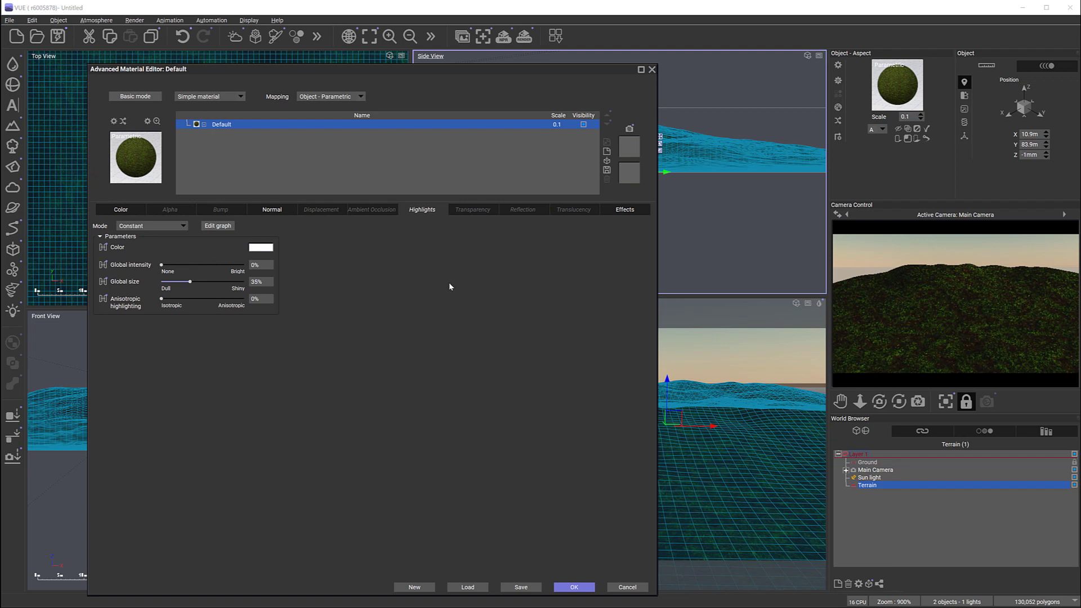
right_click(905, 283)
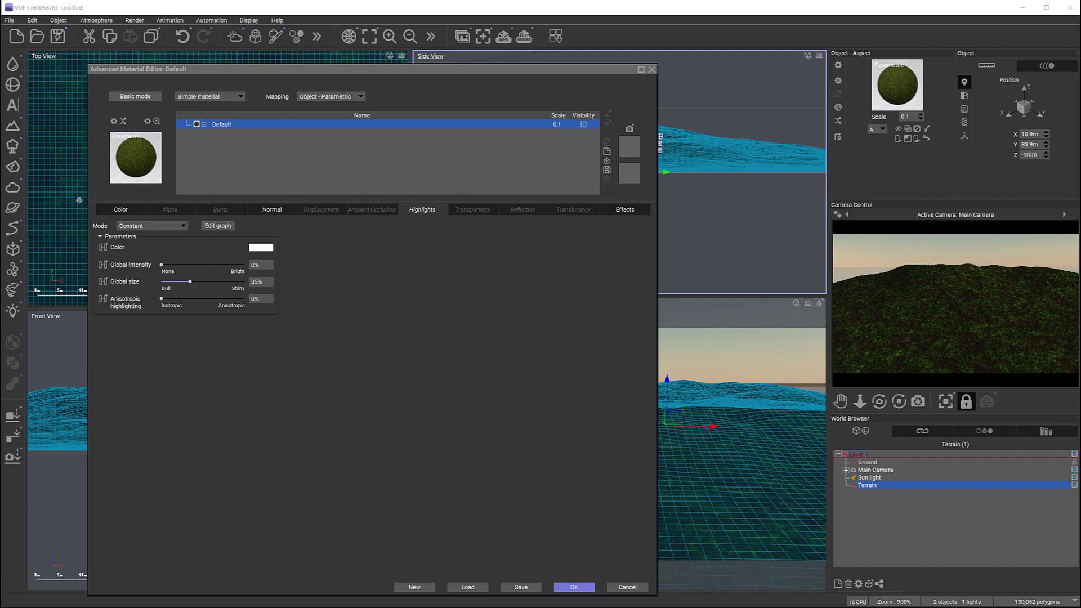
Step: Replace the terrain material's color picture with Image-diffuse.png from the SemiPBR Ashes folder, without using its alpha
click(117, 210)
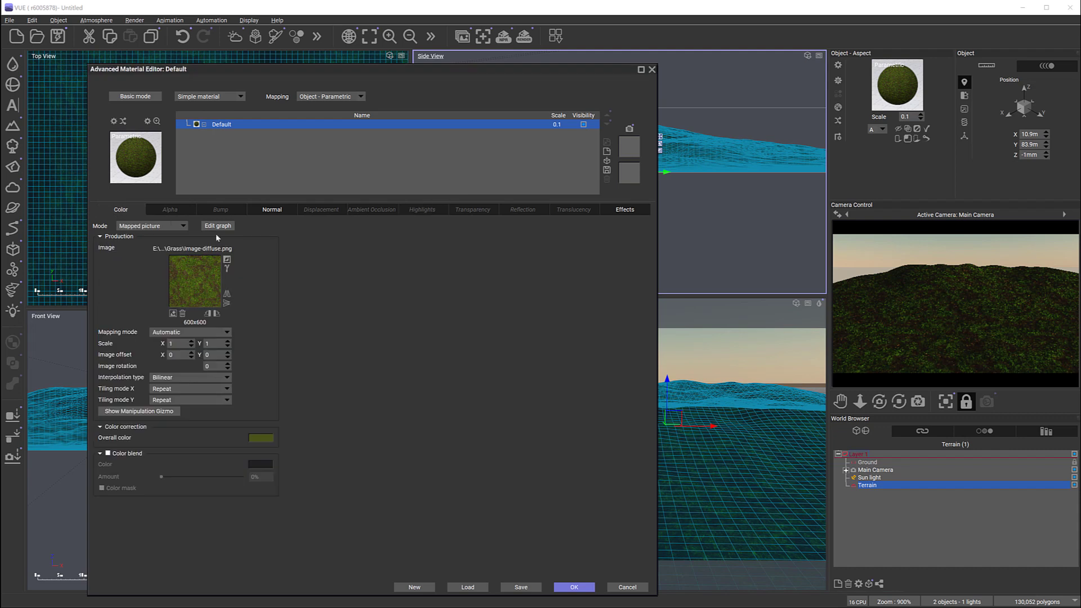
click(172, 310)
click(553, 99)
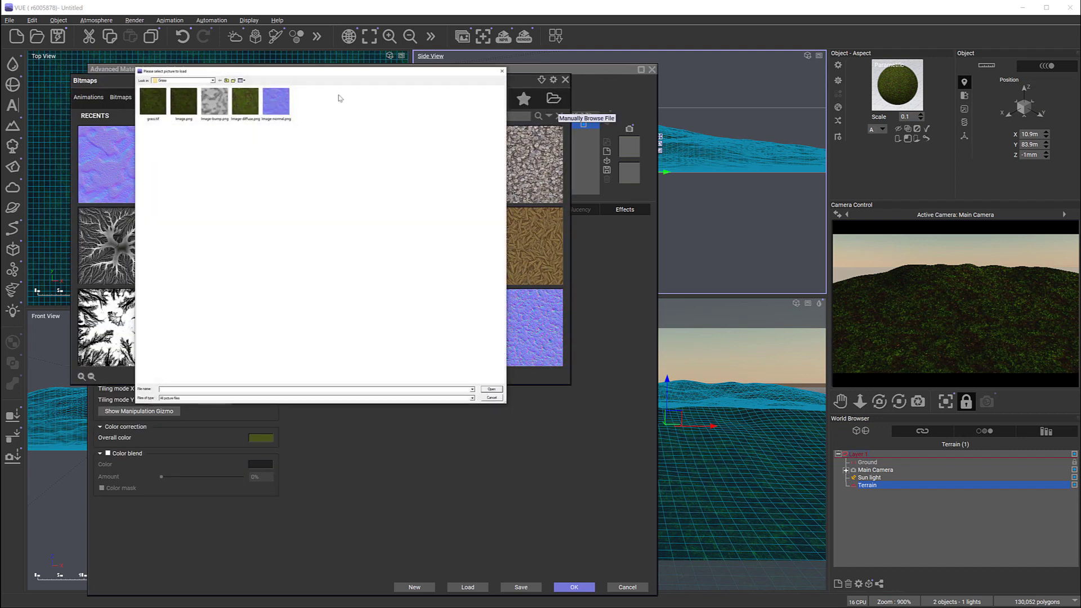
click(226, 81)
click(226, 81)
double_click(157, 113)
double_click(158, 96)
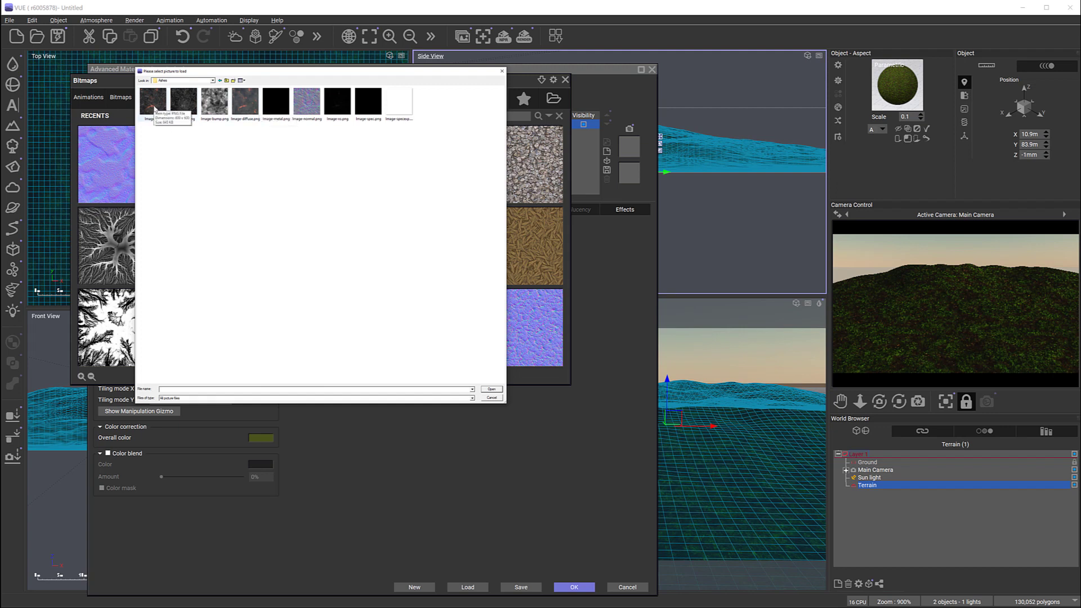
click(245, 102)
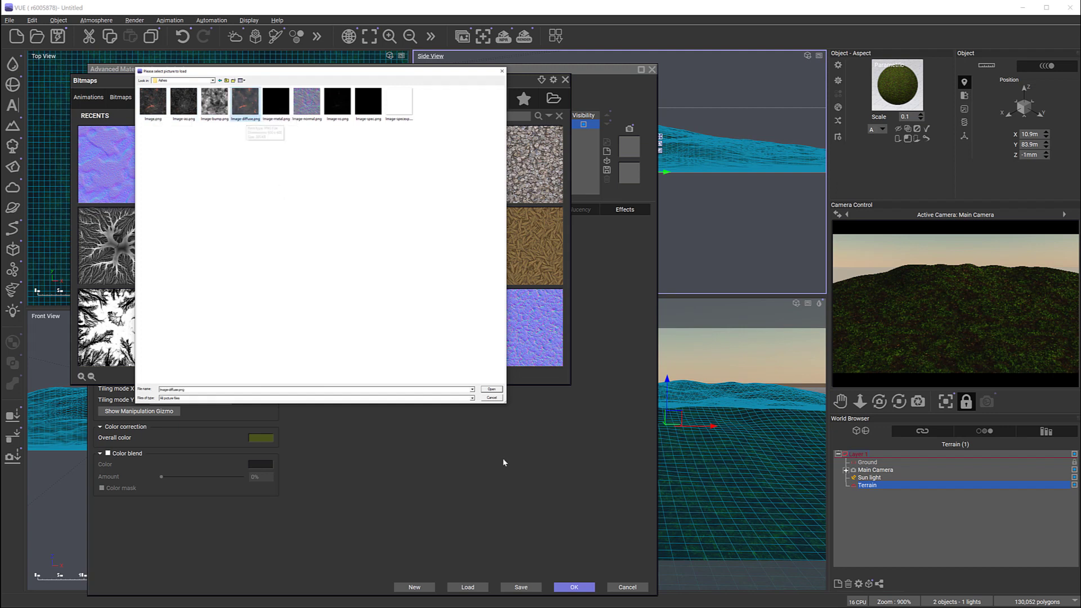
click(491, 389)
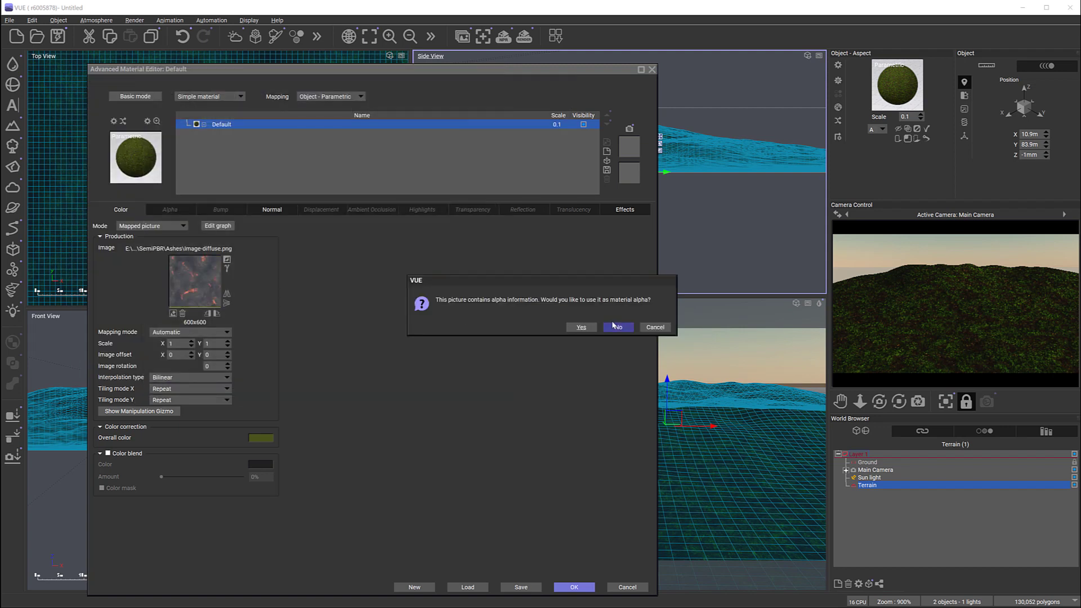
click(629, 327)
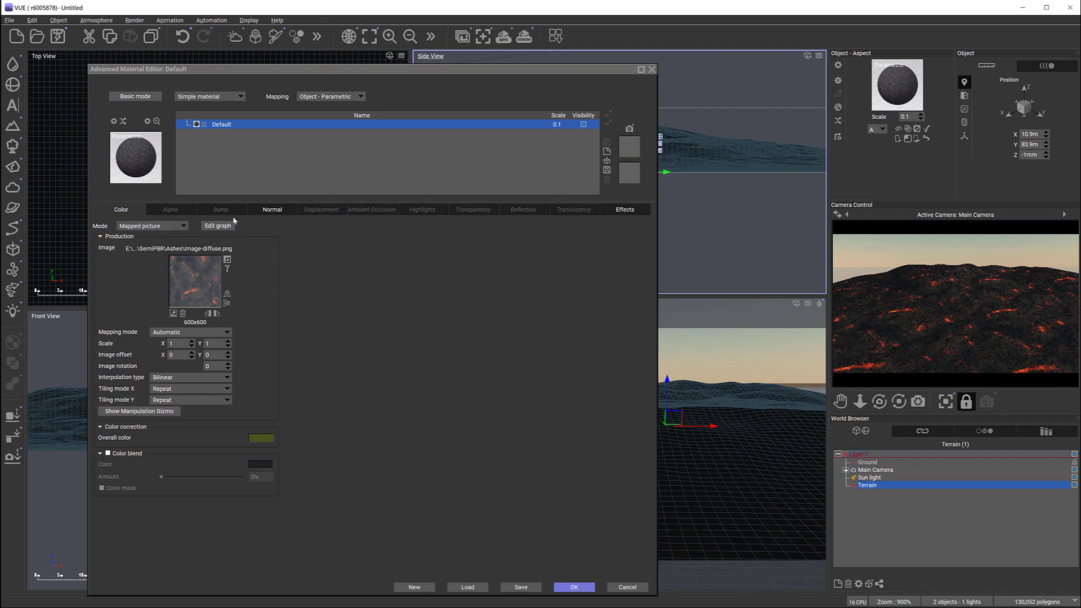
Step: Replace the material's normal picture with Image-normal.png from the Ashes folder and set its intensity to 56%
click(272, 210)
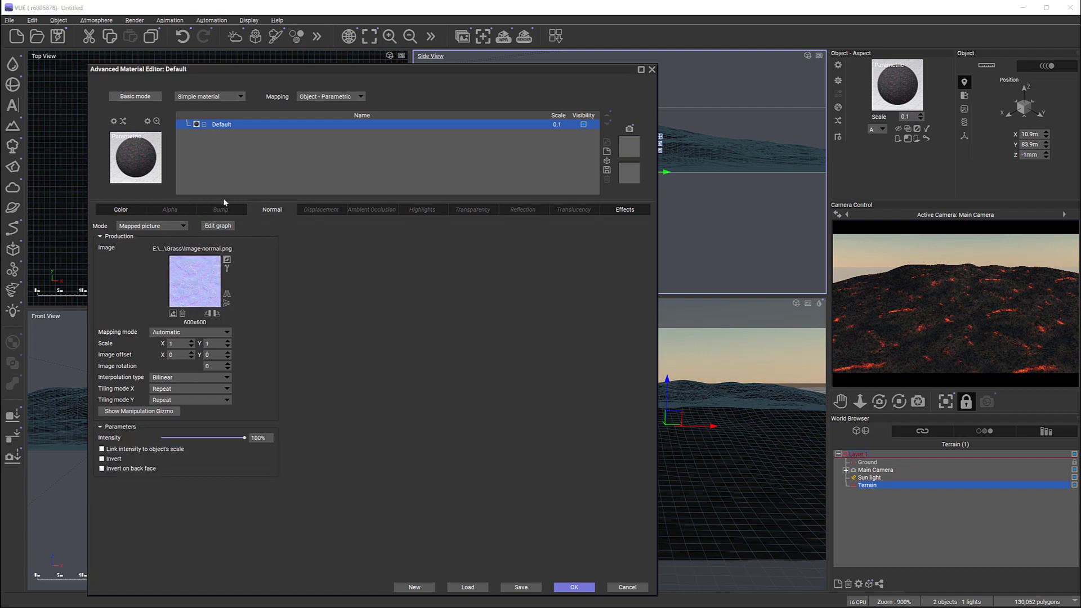
click(173, 313)
click(554, 98)
click(314, 98)
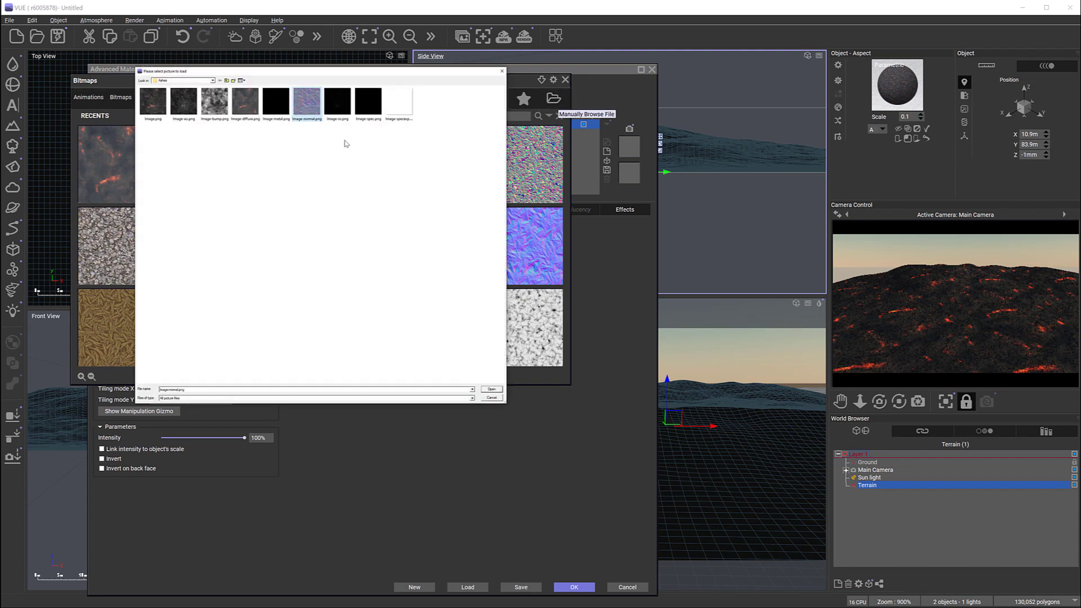
click(491, 389)
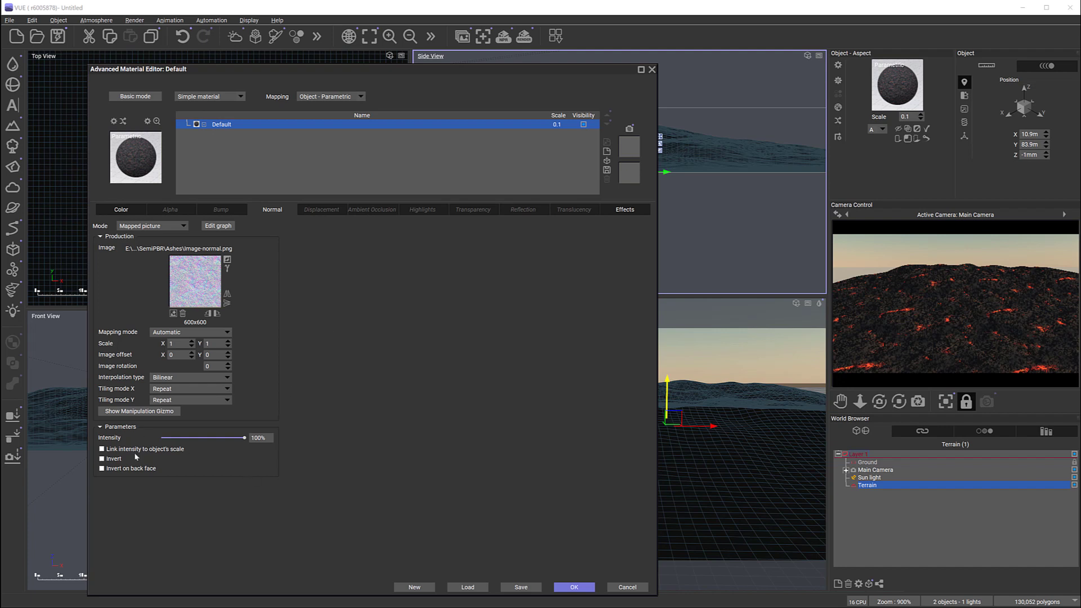
drag(247, 439, 240, 416)
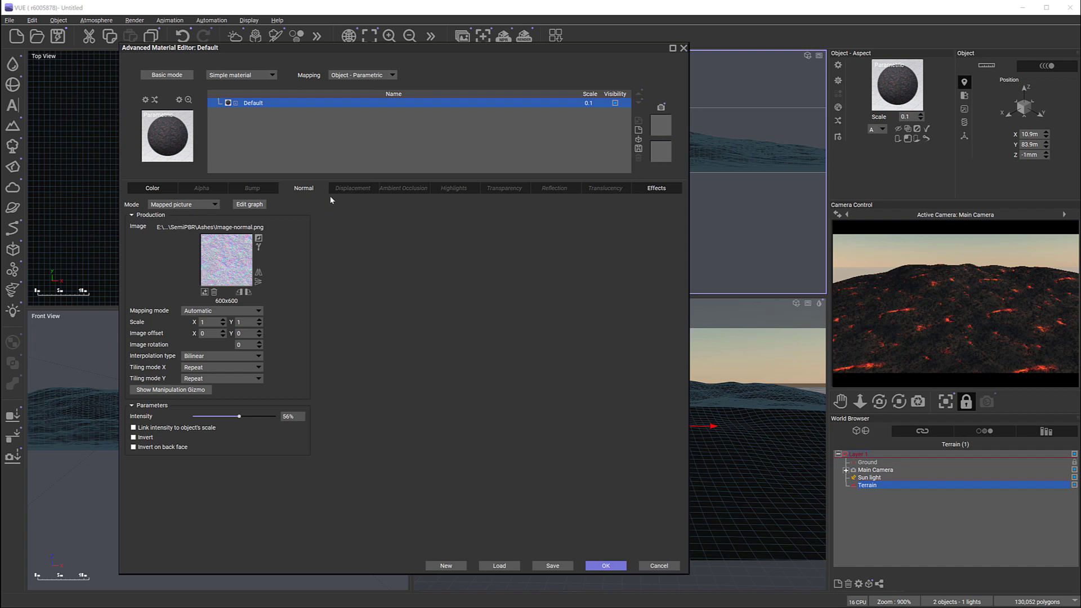
Step: Set the terrain material's ambient occlusion to a mapped picture using Image-ao.png from the Ashes folder
click(408, 189)
click(213, 204)
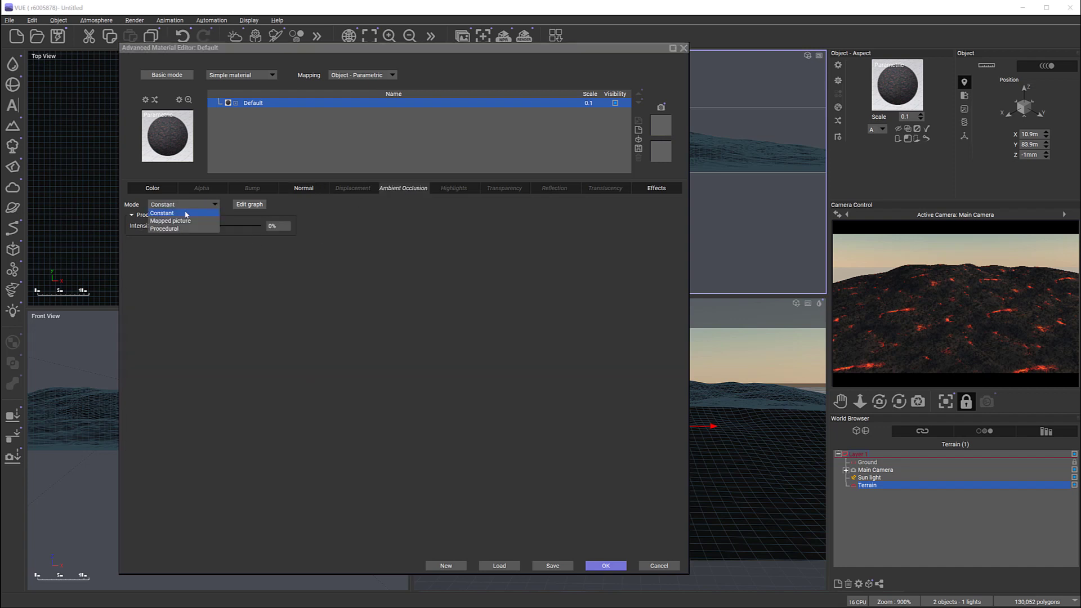
click(183, 222)
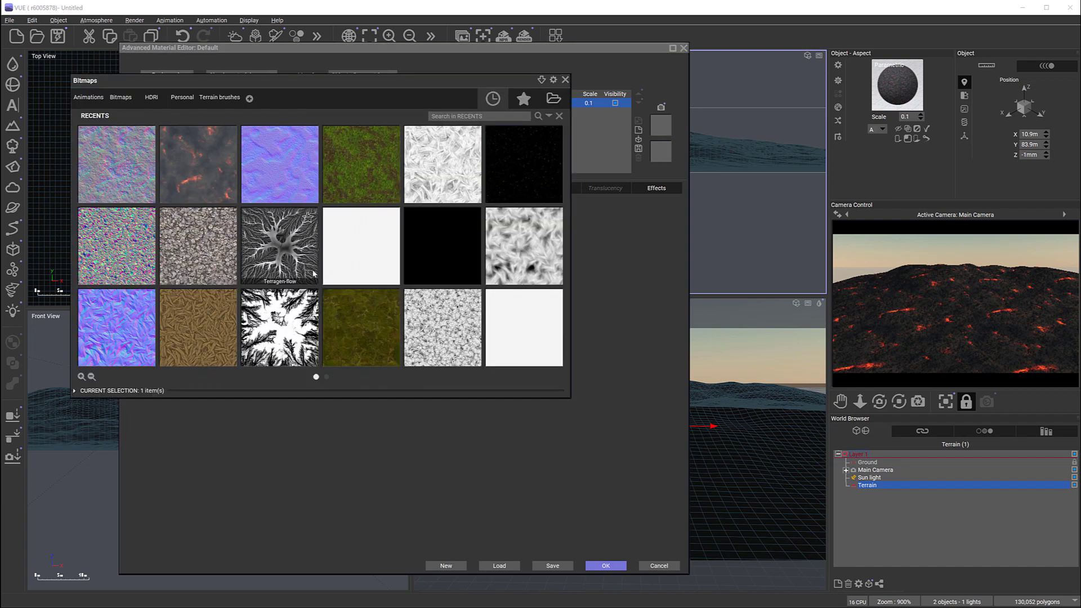
click(552, 99)
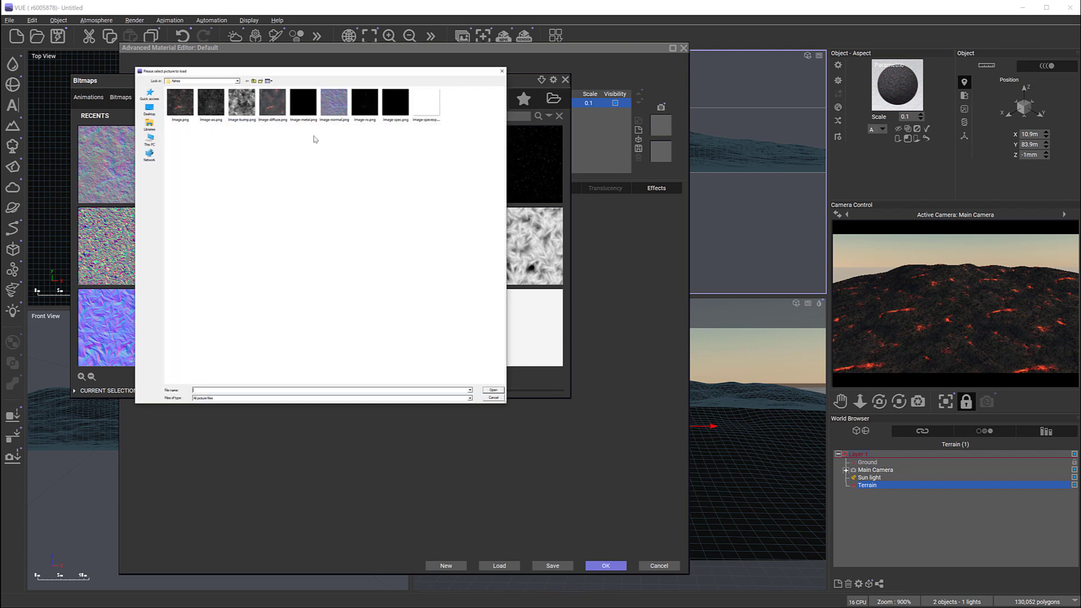
click(209, 107)
click(494, 391)
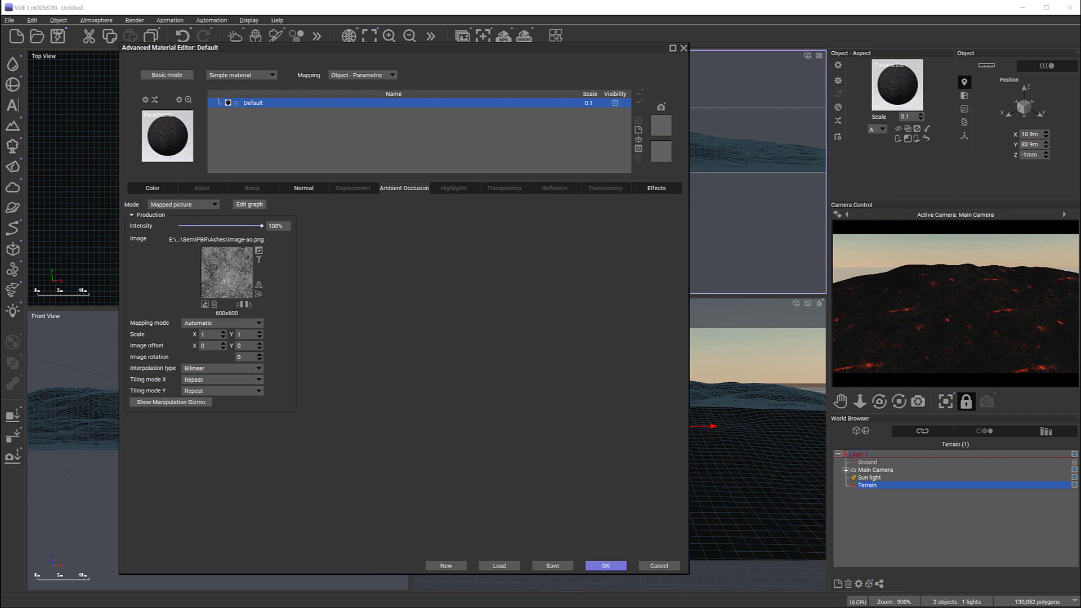
click(695, 153)
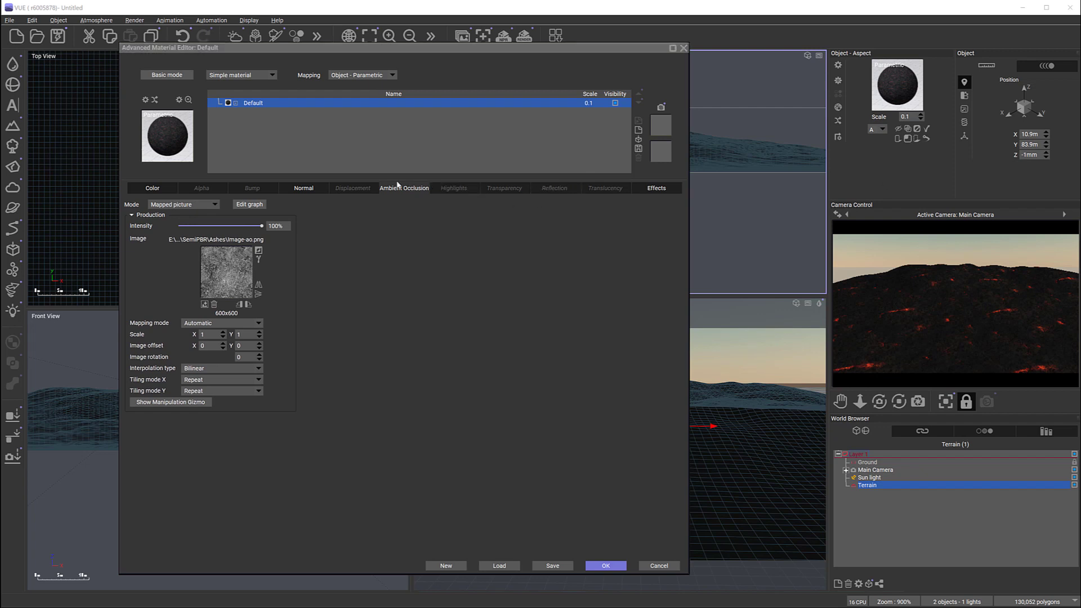
Step: Set the material's highlights to a mapped picture using Image-spec.png from the Ashes folder
click(443, 192)
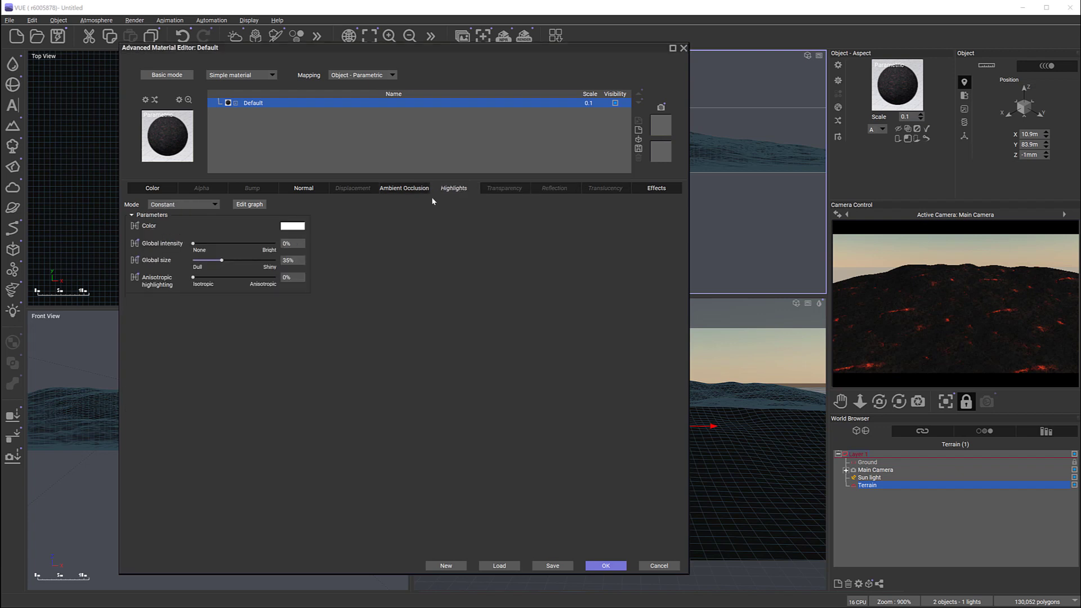
click(215, 204)
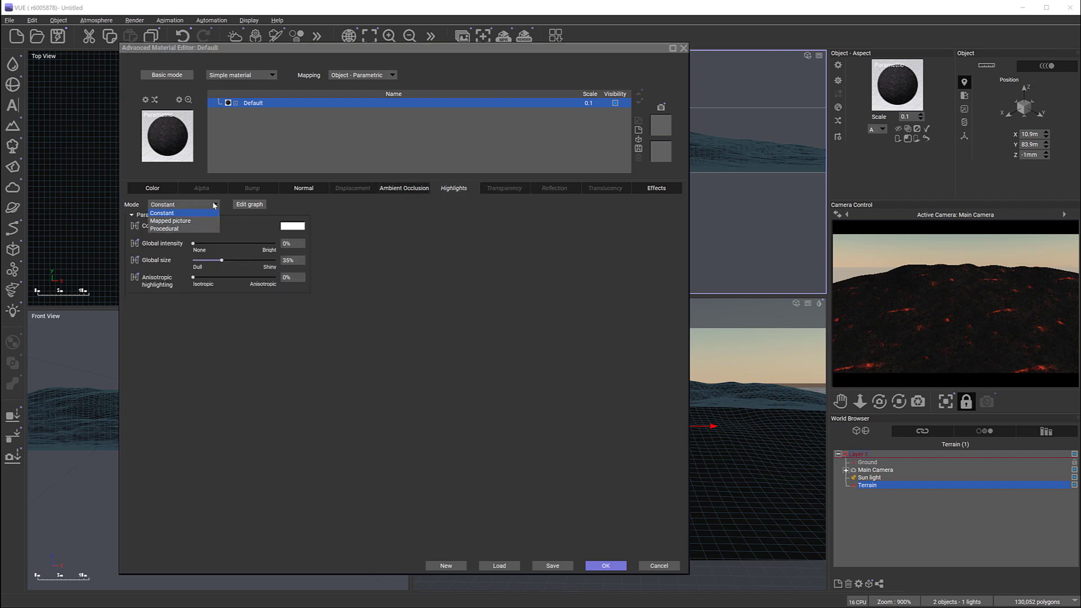
click(191, 223)
click(554, 99)
click(395, 102)
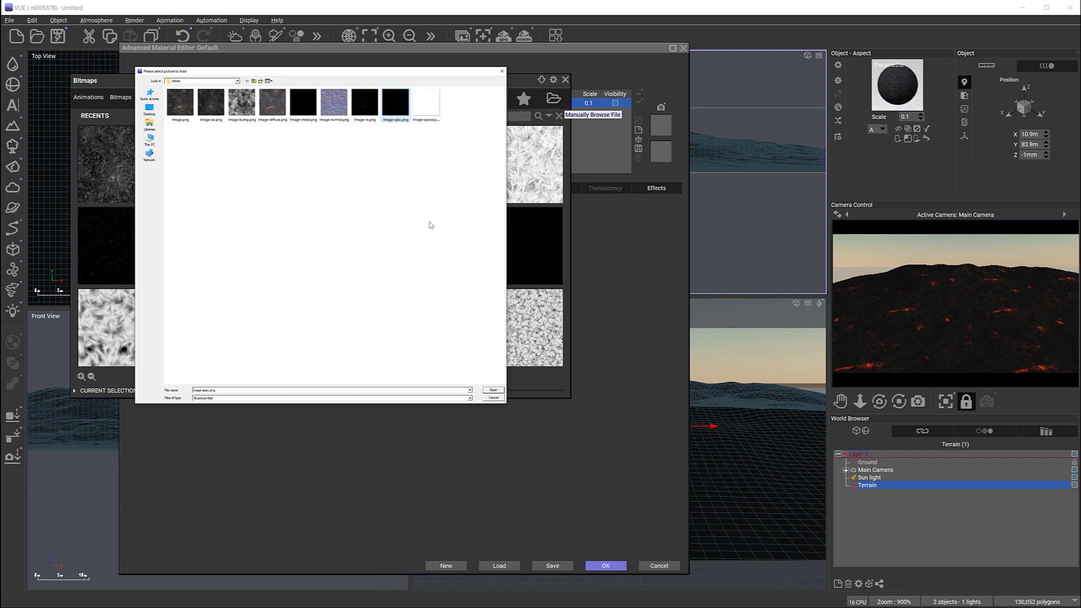
click(493, 390)
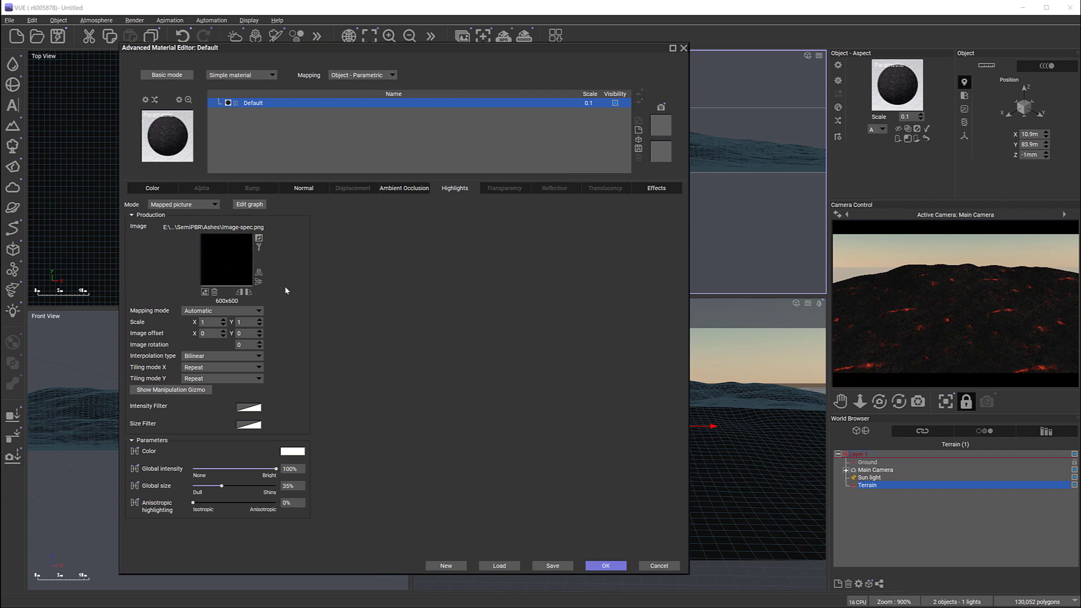
Step: Set the material's reflection to a mapped picture using Image-ro.png from the Ashes folder and accept the material changes
click(555, 190)
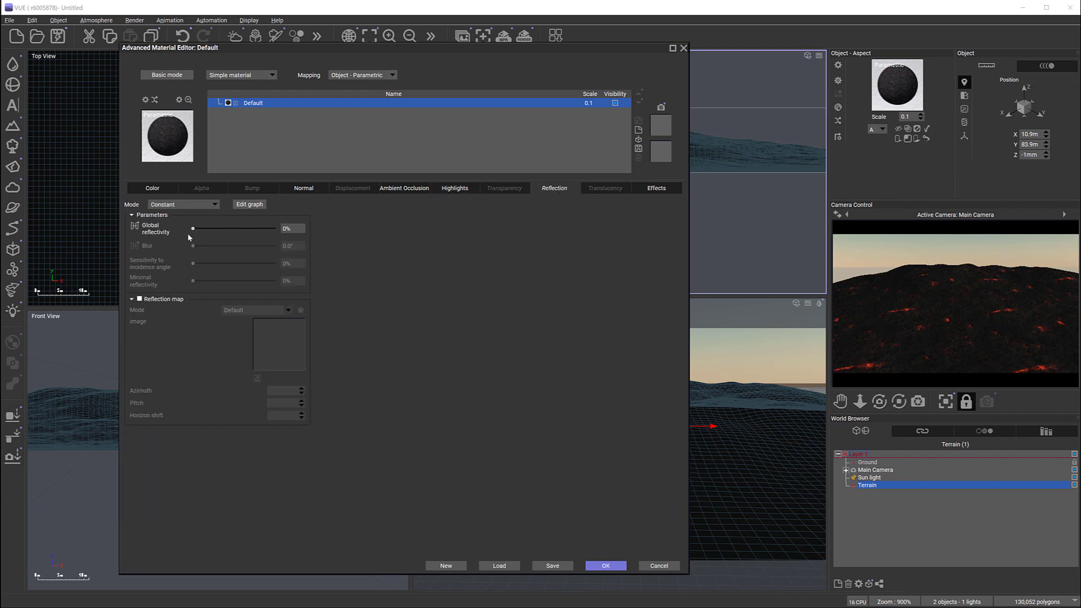
click(217, 205)
click(160, 222)
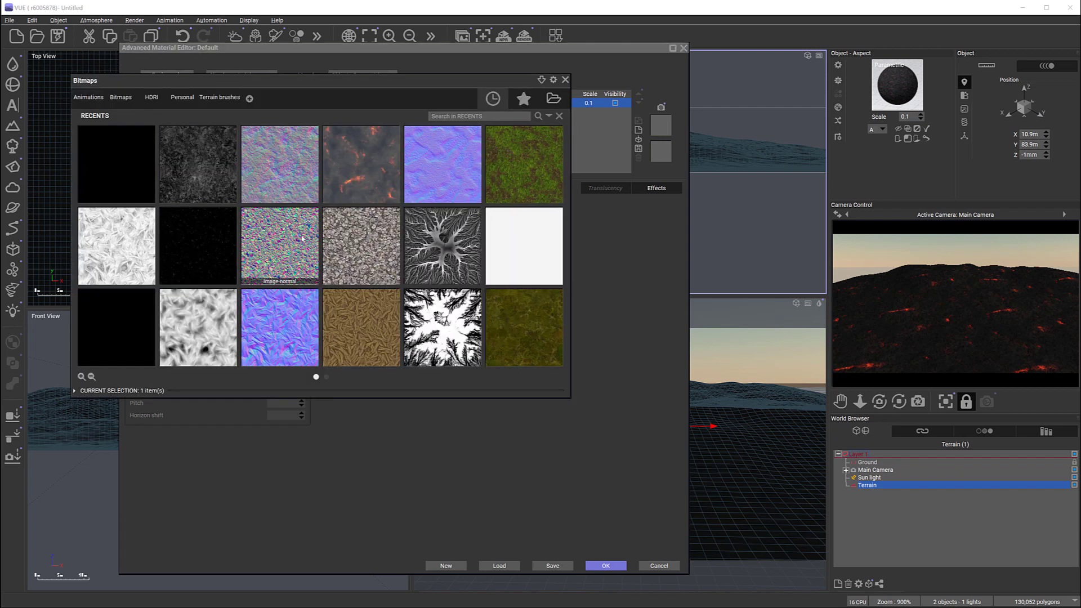
click(549, 105)
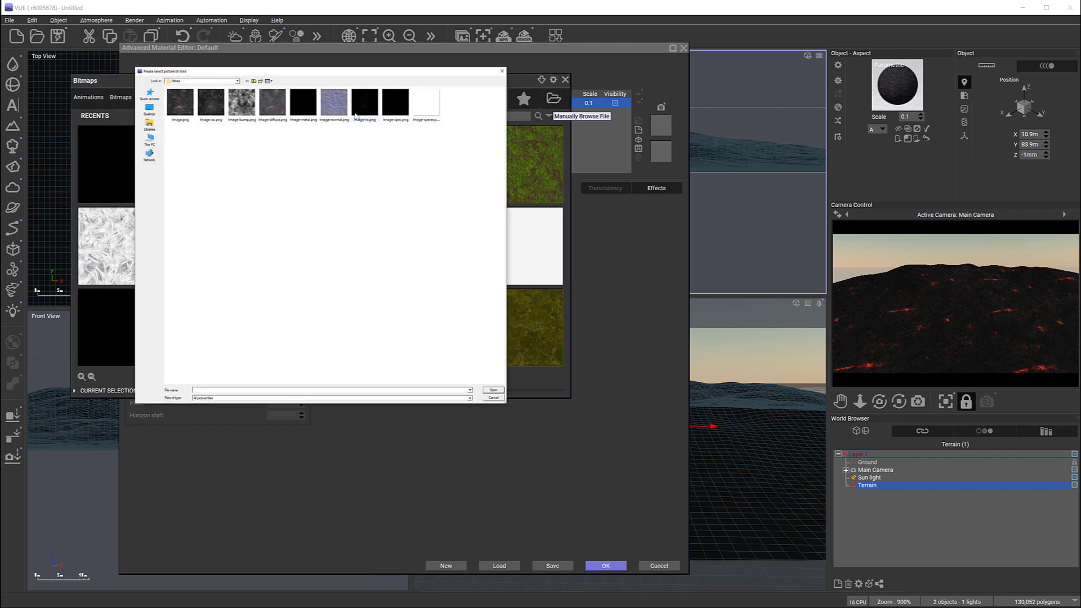
click(493, 390)
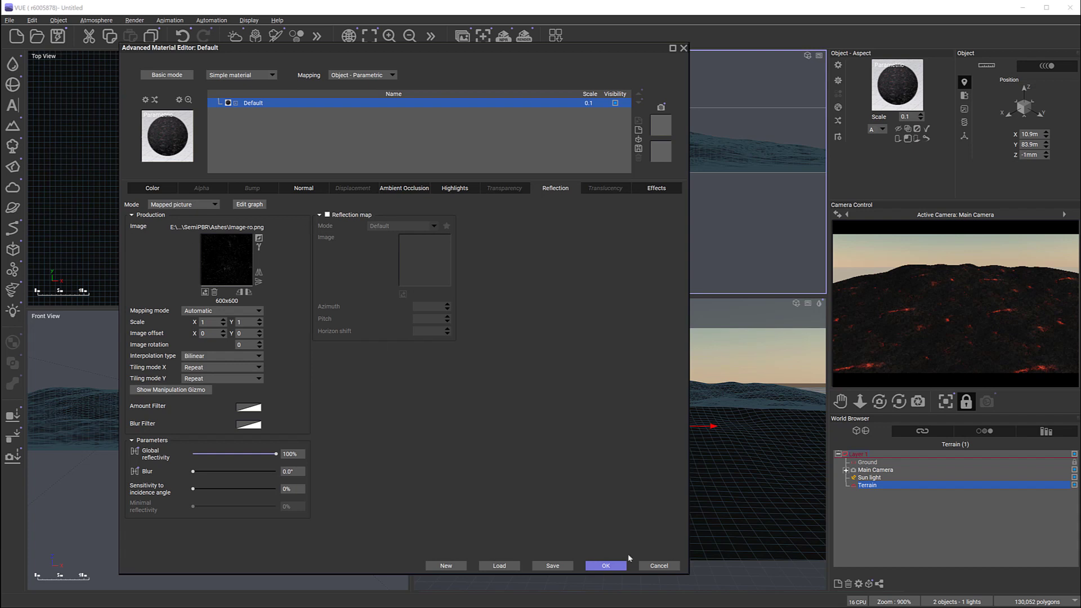
click(613, 565)
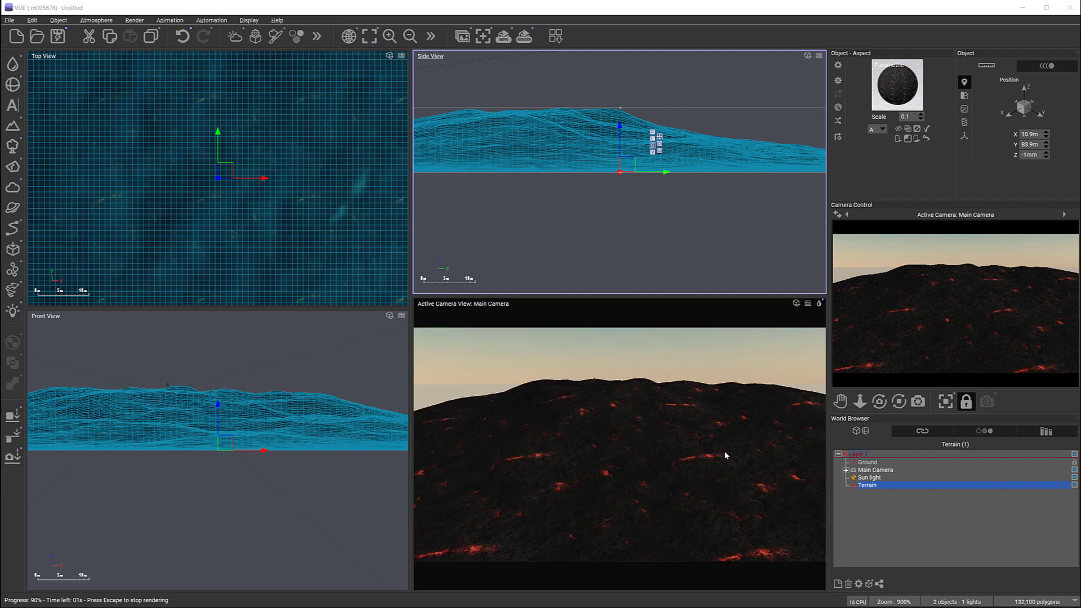
click(630, 307)
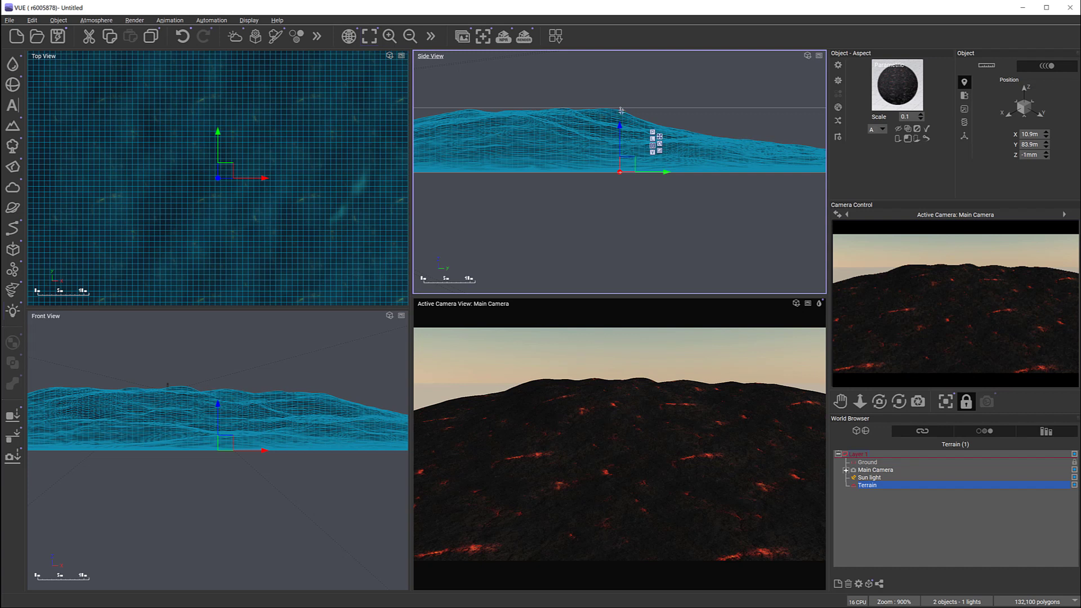
Step: Reopen the terrain's material and change its type from Simple material to PBR material
double_click(876, 88)
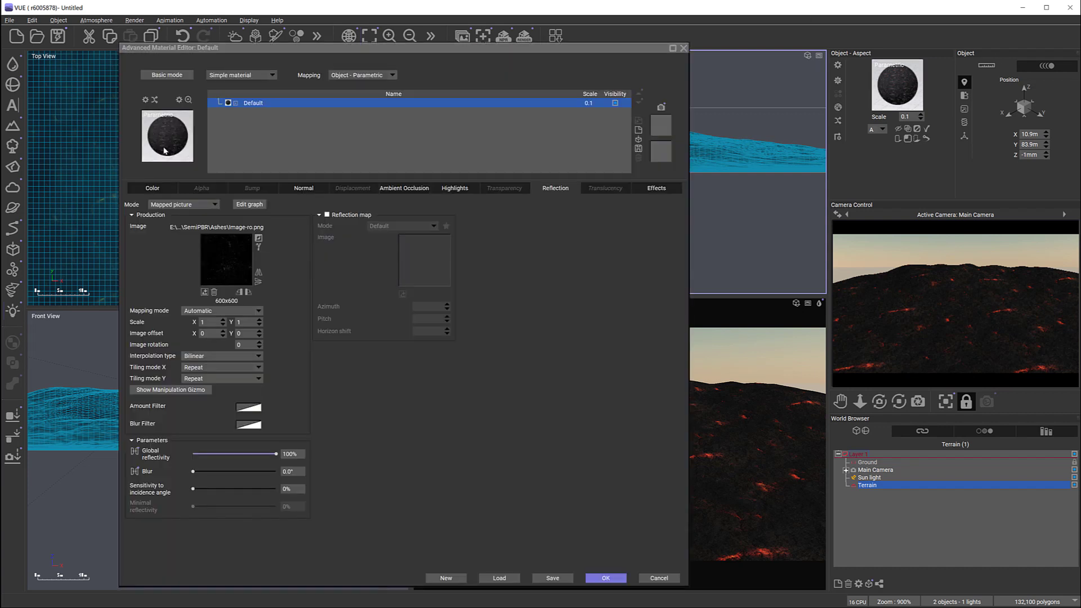
click(271, 75)
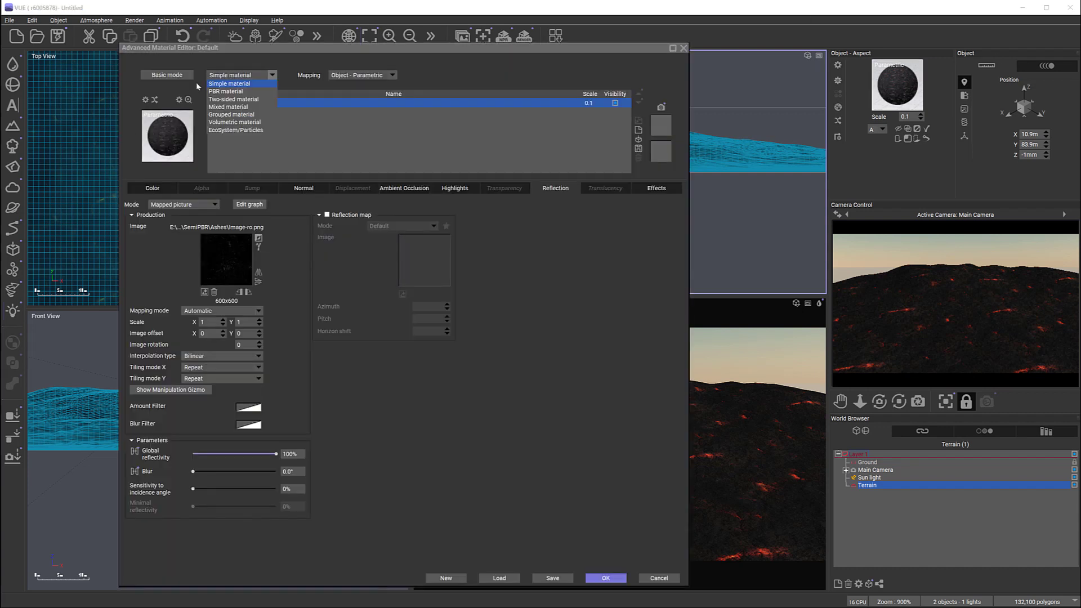
click(226, 91)
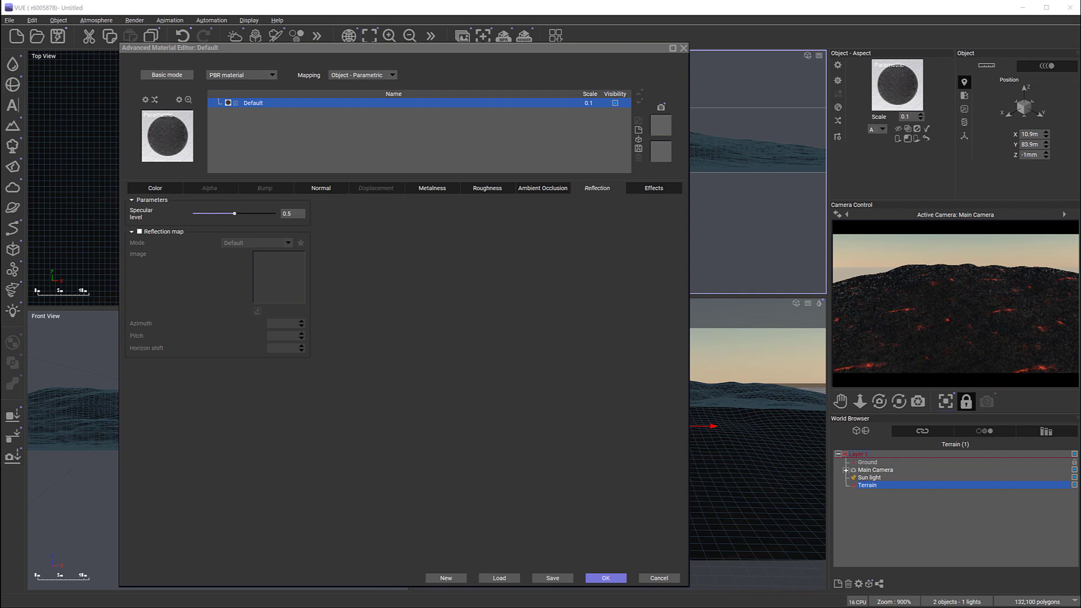
Step: Switch to the Quixel Megascans site in the browser, widen its window and browse the home page's assets down to Trending Assets
drag(1080, 189, 638, 31)
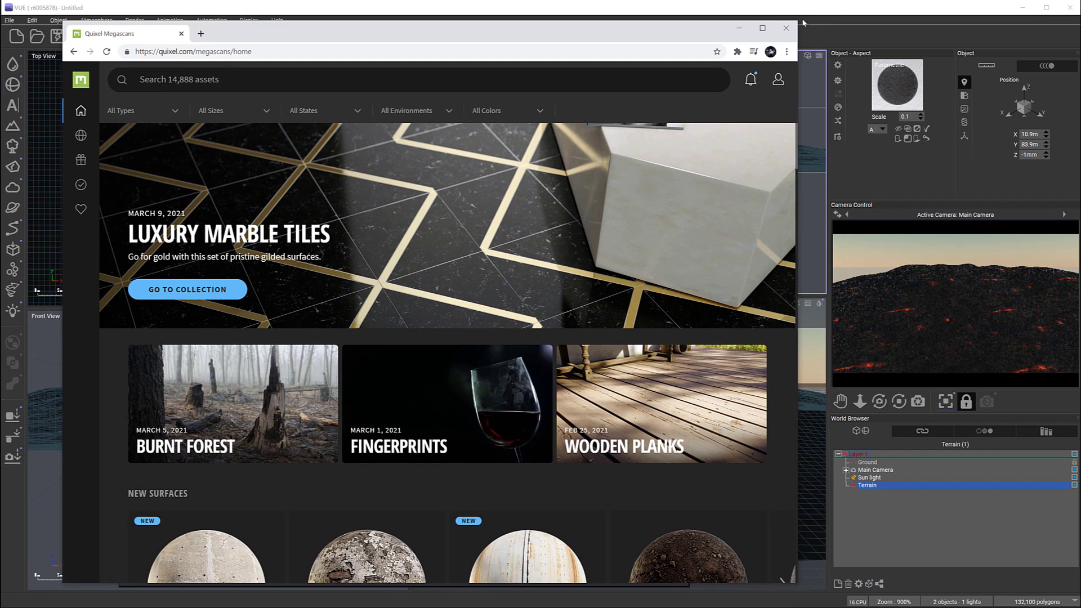
drag(798, 25, 1020, 31)
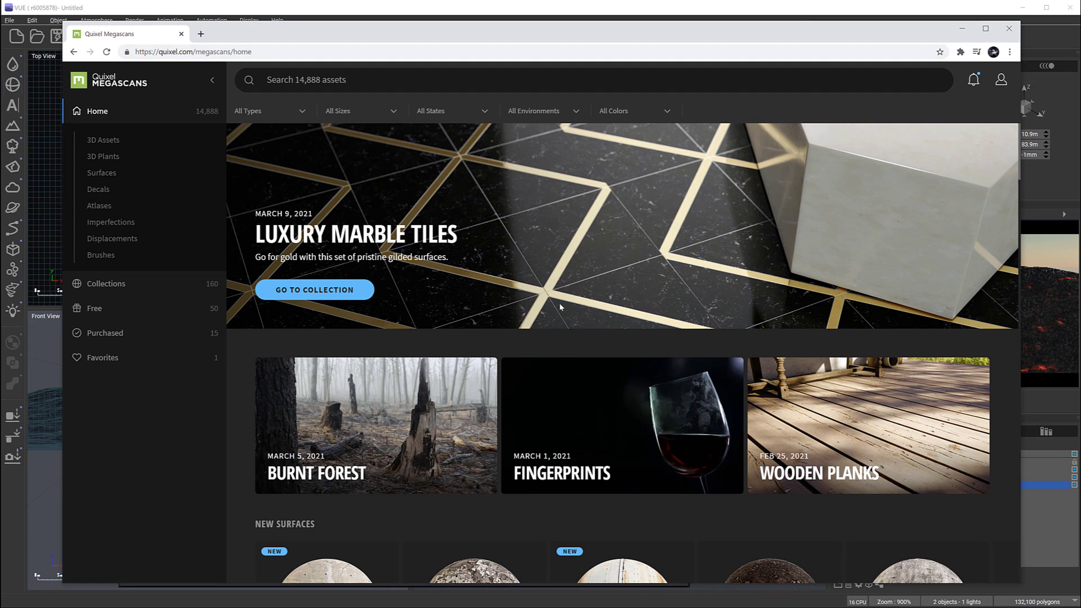
scroll(560, 307, down, 4)
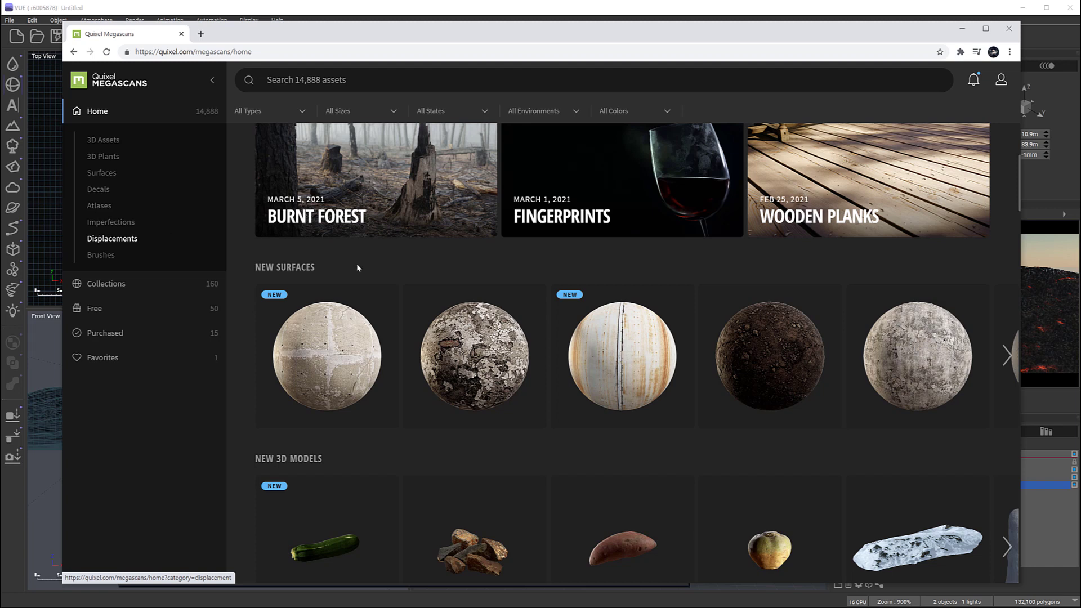
scroll(517, 381, down, 3)
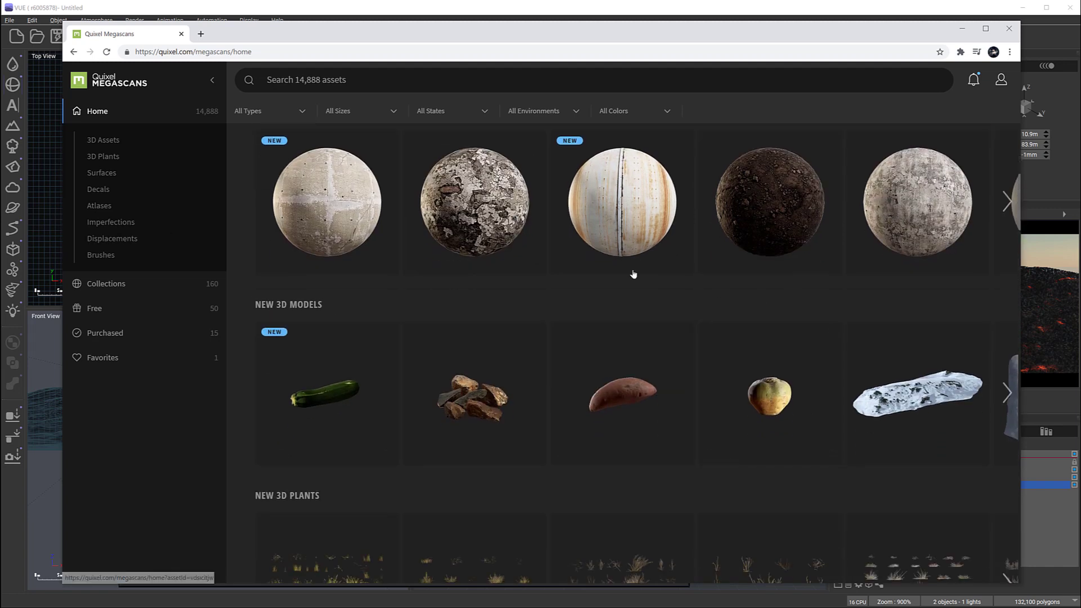
scroll(608, 271, down, 3)
scroll(752, 366, down, 6)
scroll(622, 367, down, 3)
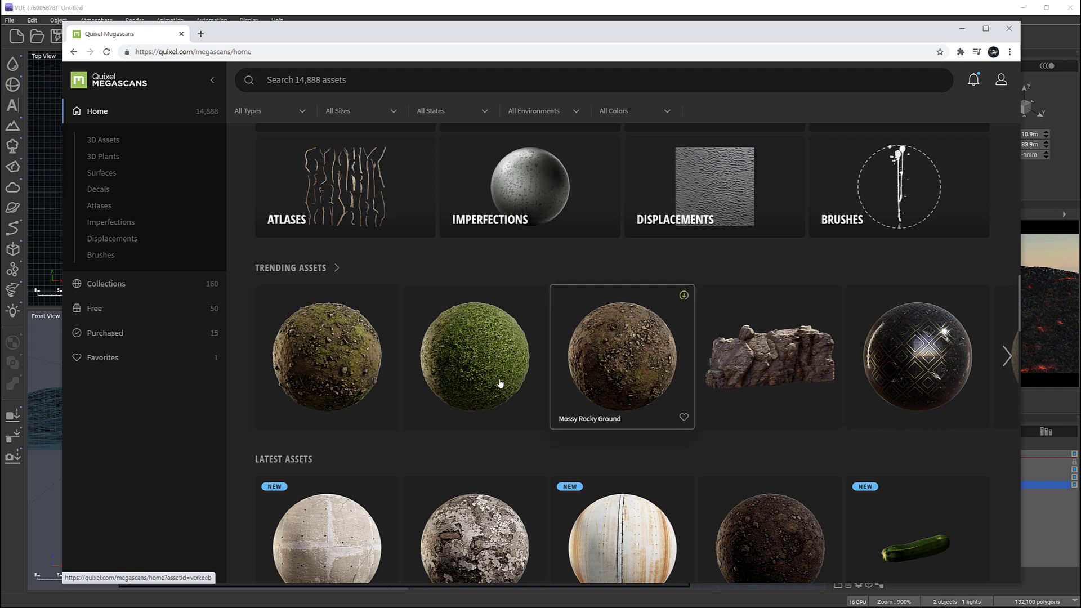
Step: Open the Mossy Rocky Ground 2x2 m surface among the trending assets and look through its preview renders
click(342, 367)
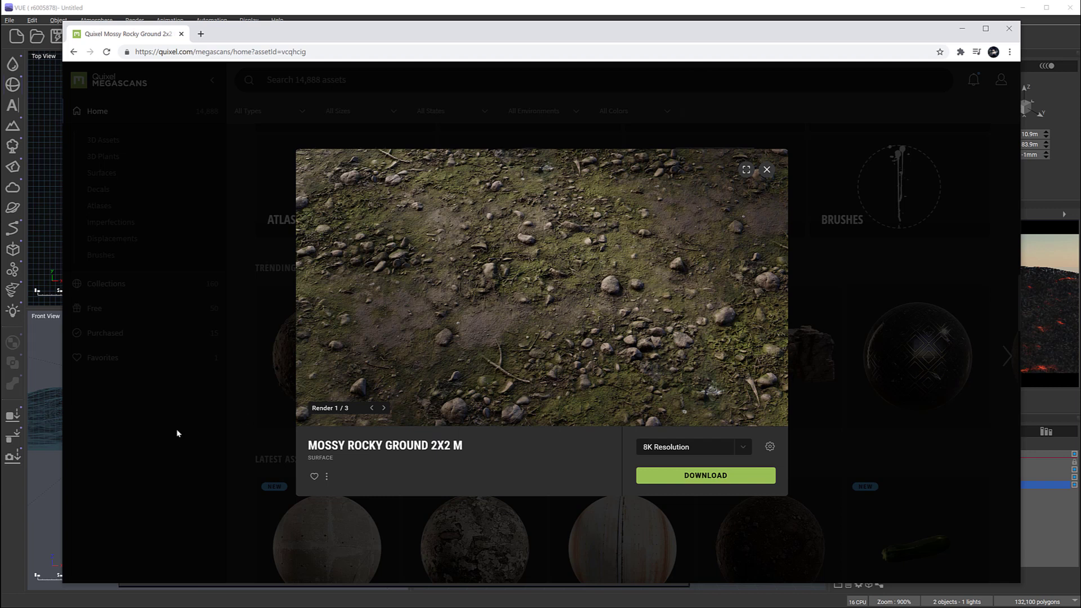
click(383, 407)
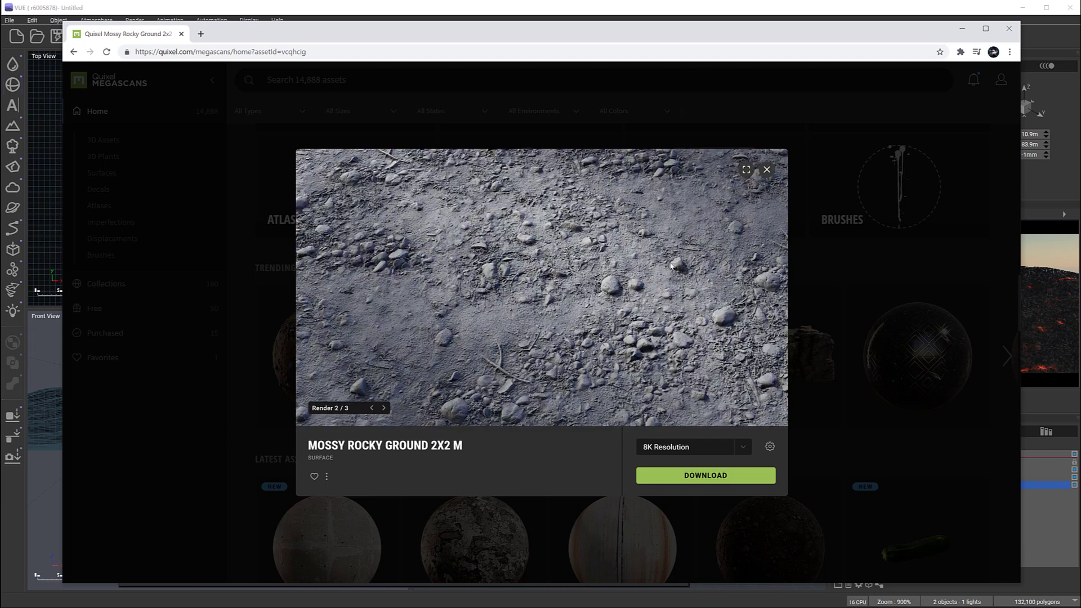
click(385, 407)
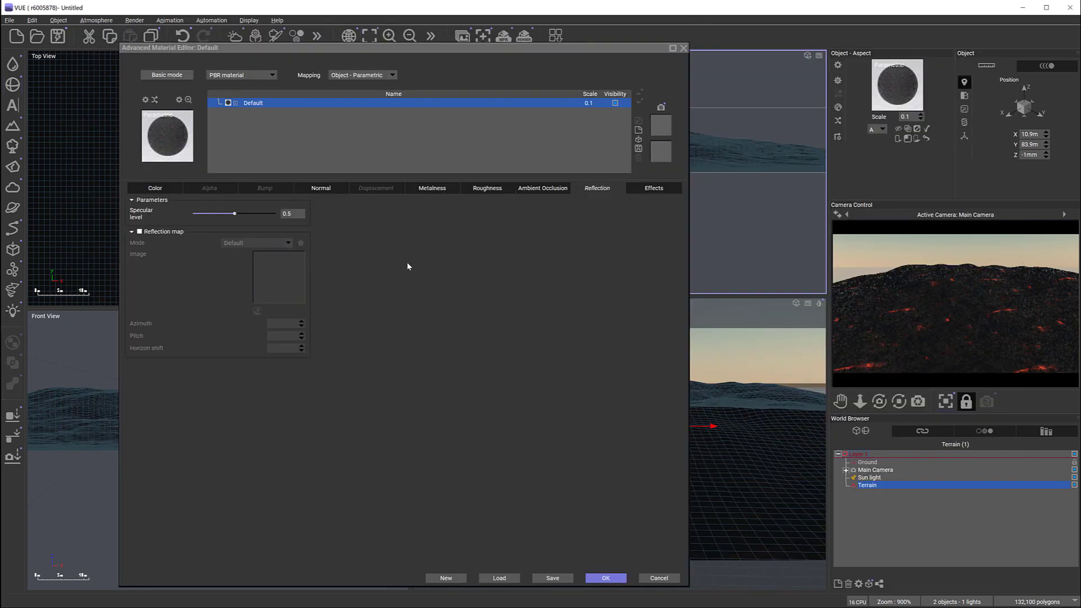
Step: Back in VUE, replace the color picture with se4rwei_8K_Albedo.jpg from PBR/QuixelFreeDownload and load its matching normal, ambient occlusion, displacement and roughness files
click(155, 188)
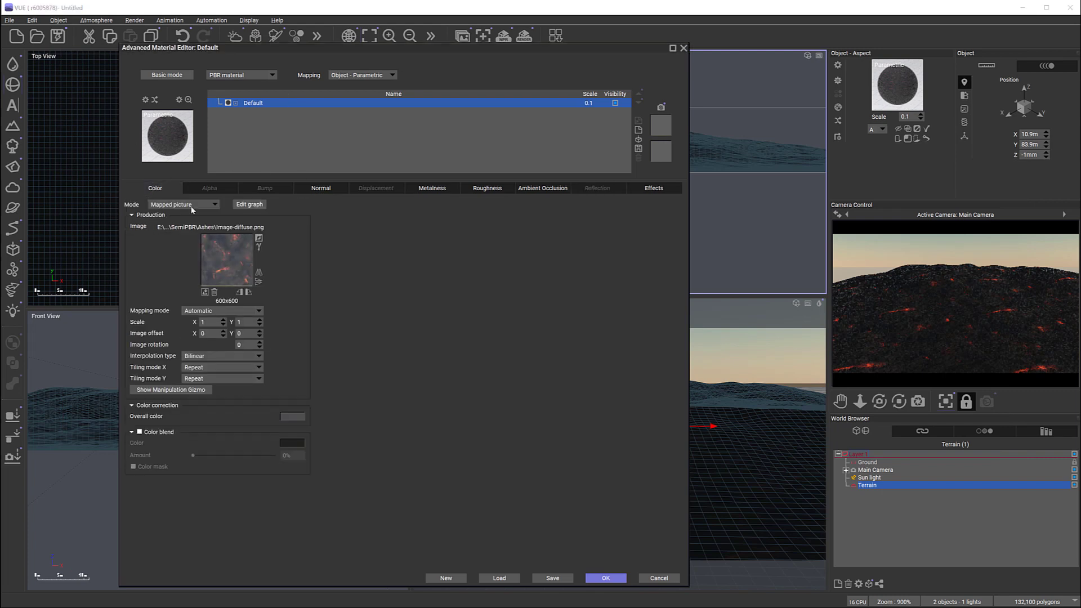
click(204, 292)
click(553, 99)
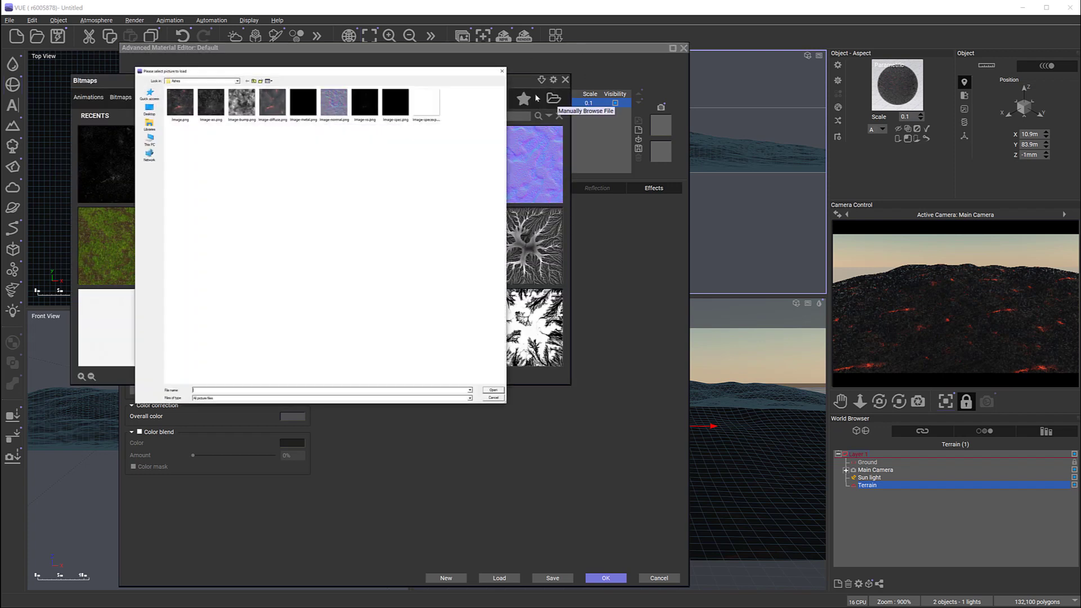
click(253, 81)
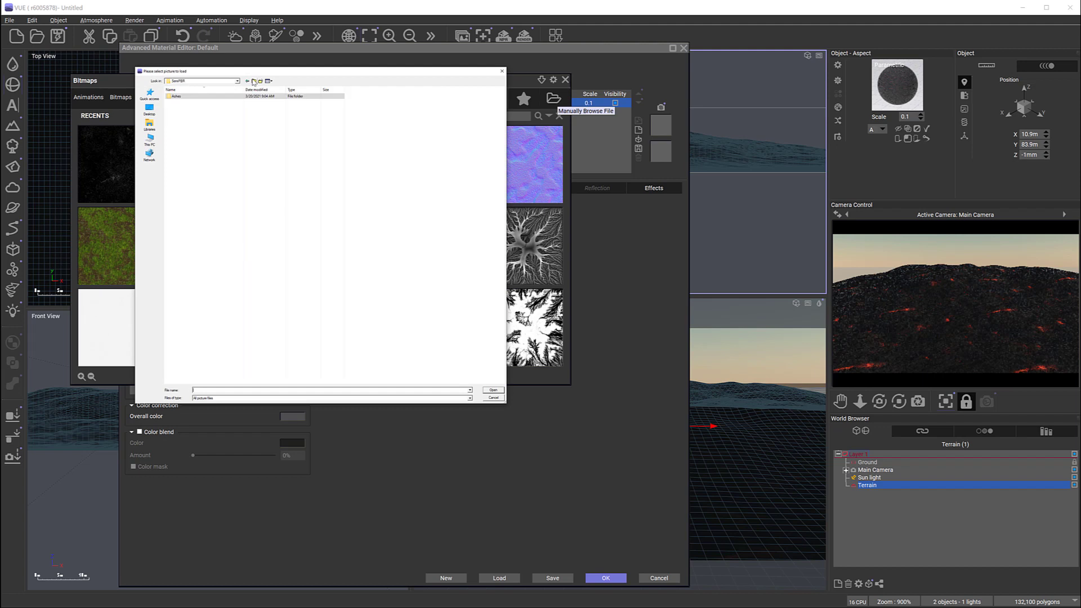
click(253, 81)
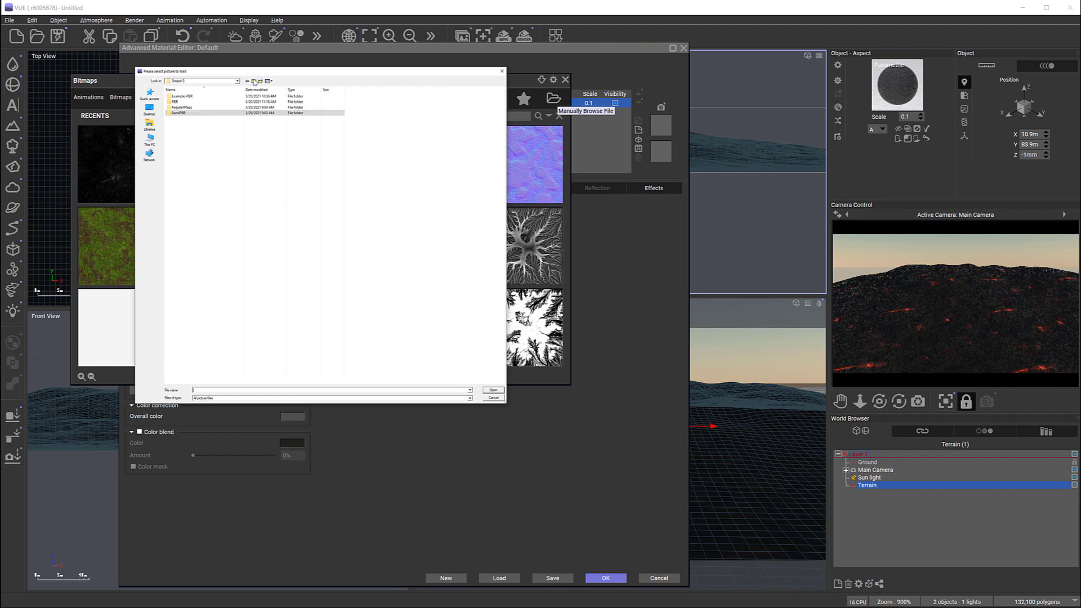
double_click(181, 102)
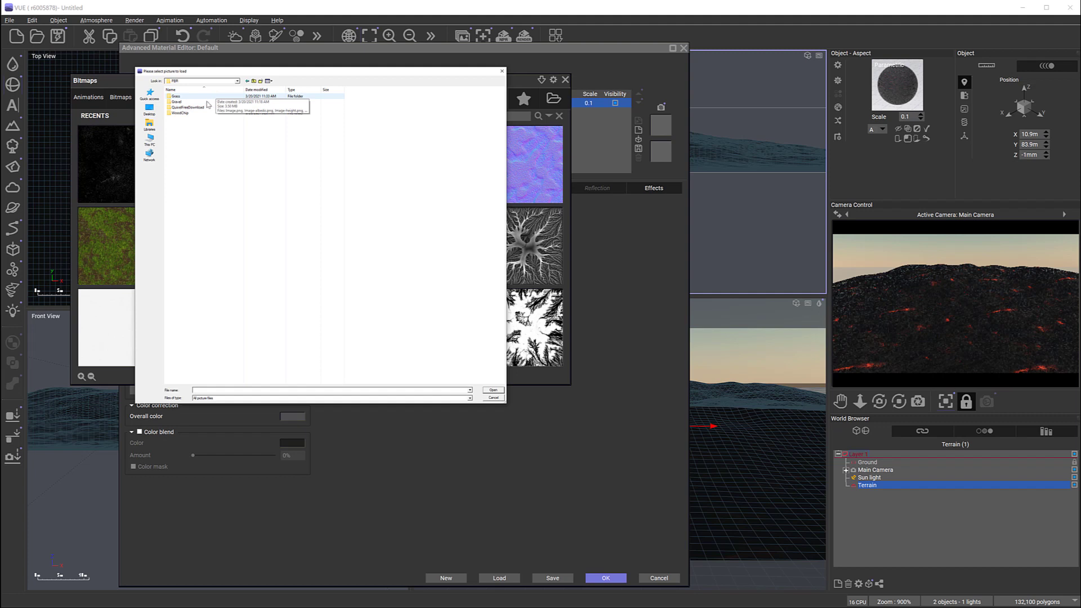
double_click(194, 107)
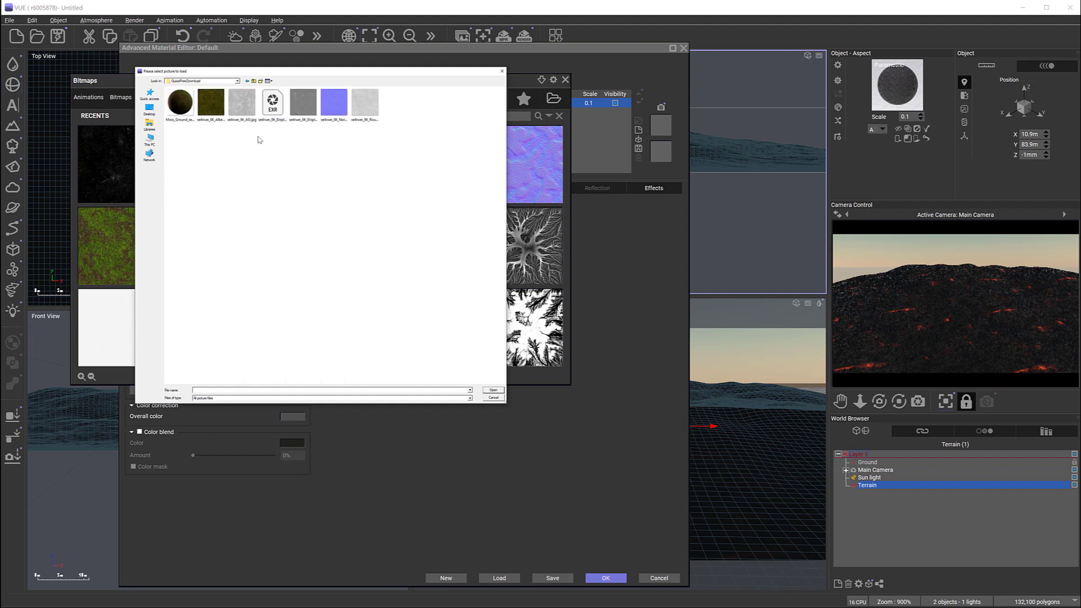
click(209, 112)
click(493, 390)
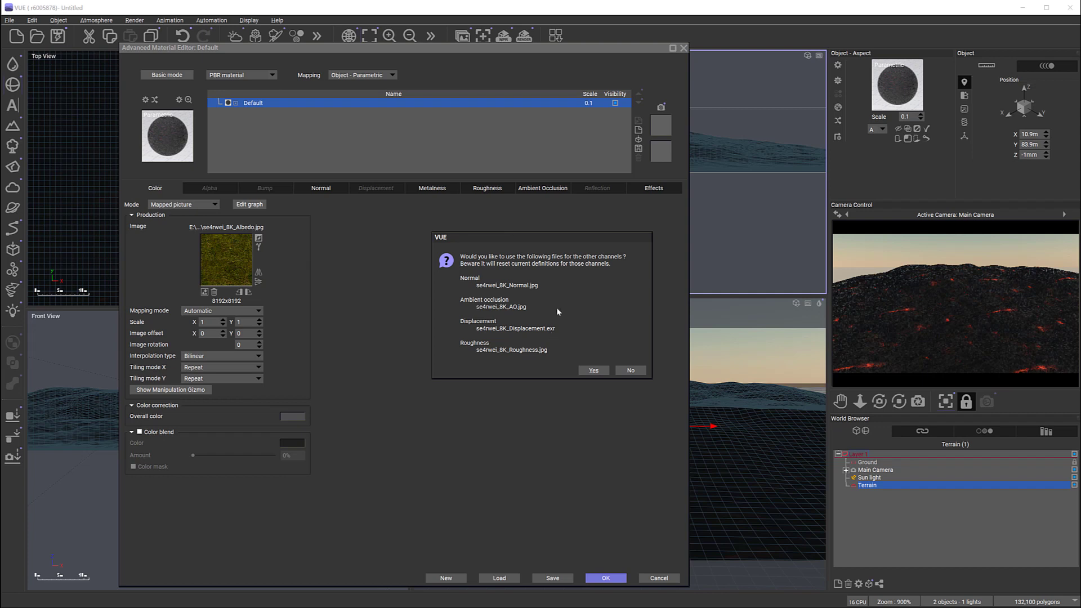
click(593, 371)
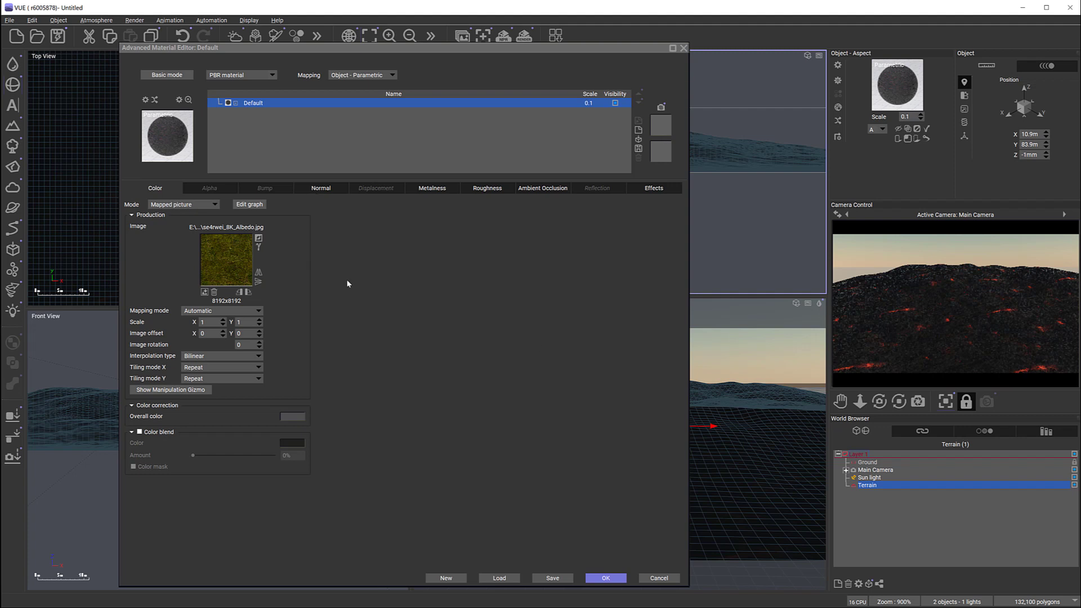
Step: Review the material's normal, displacement, metalness, roughness, ambient occlusion and effects settings, and accept the PBR material
click(325, 189)
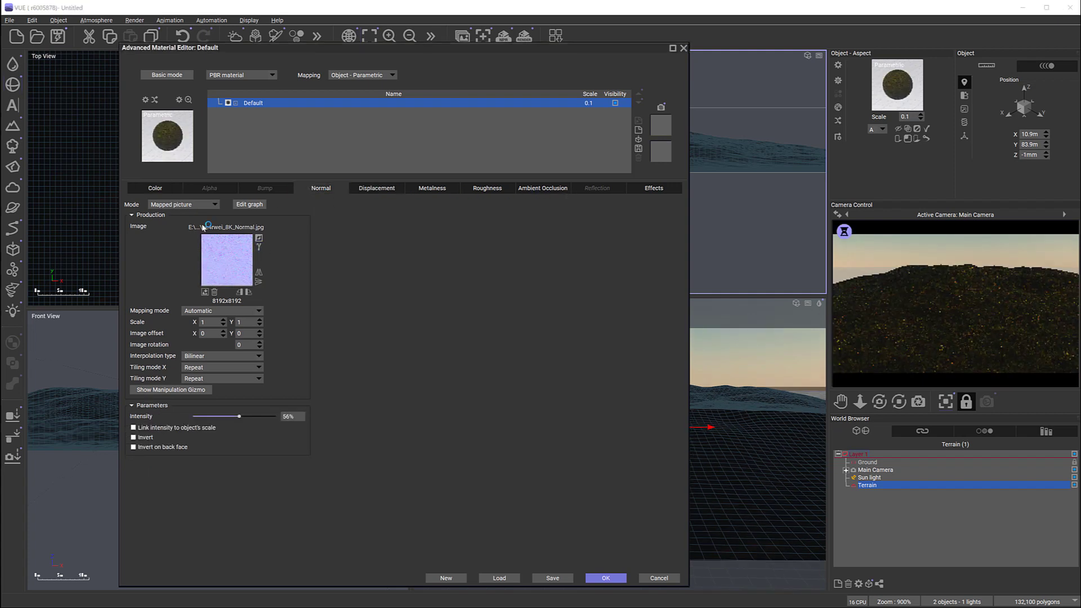
click(377, 188)
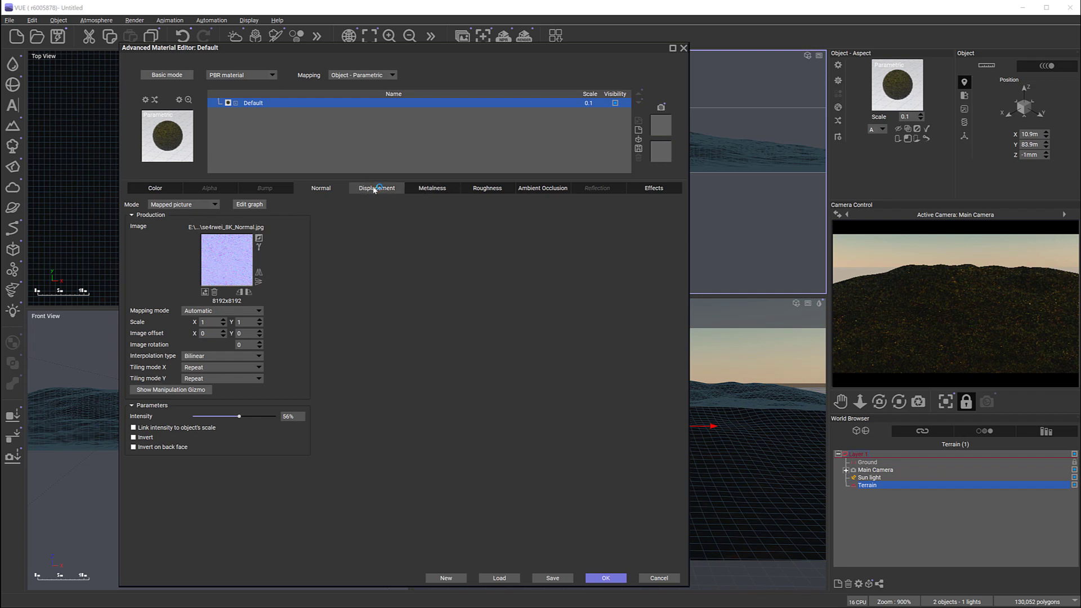
click(454, 189)
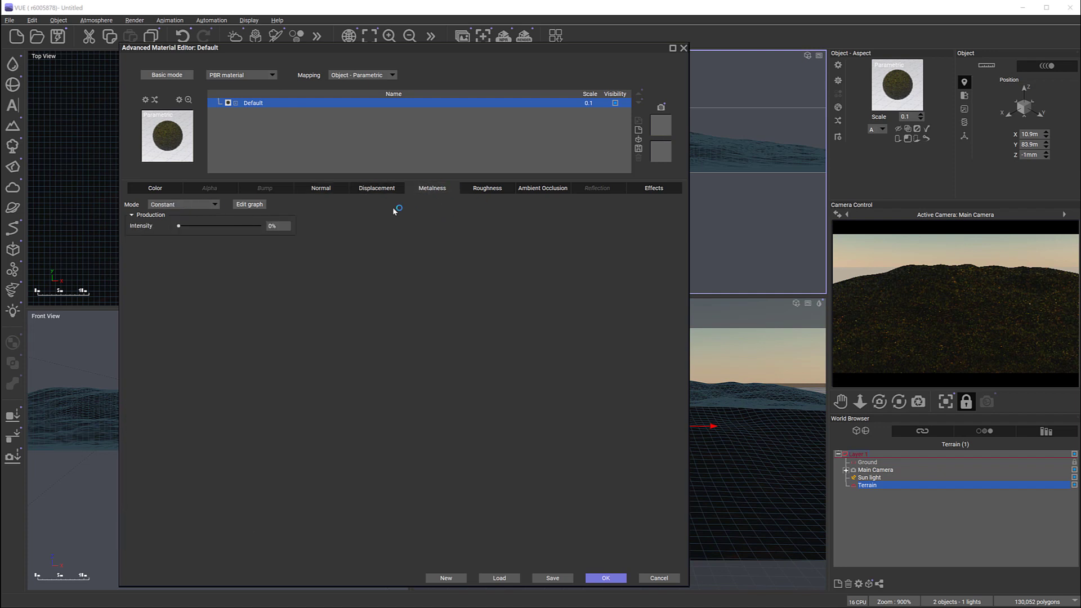
click(494, 188)
click(533, 188)
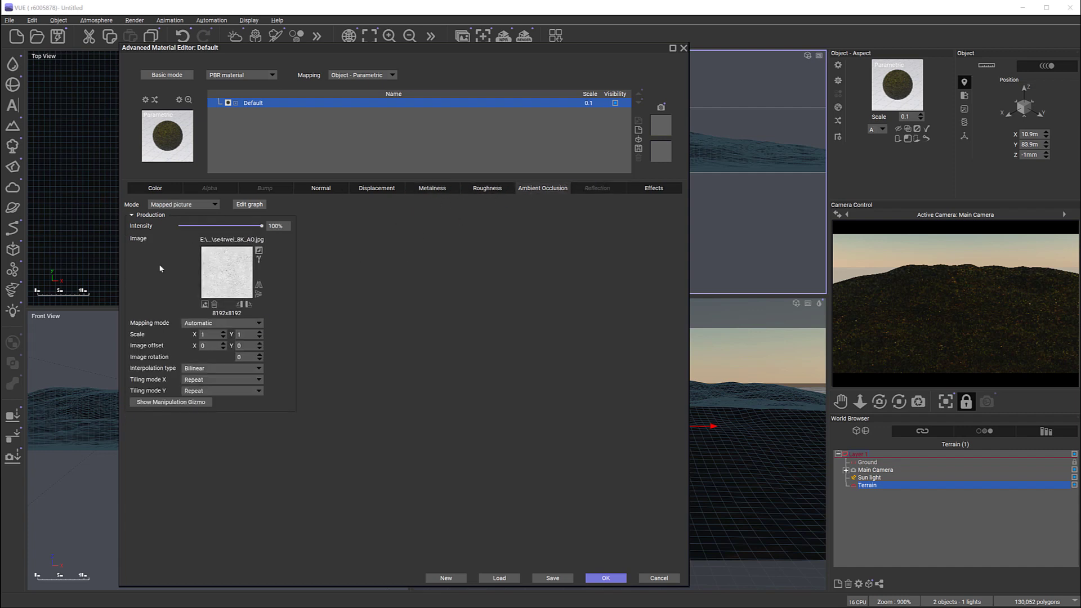
click(668, 187)
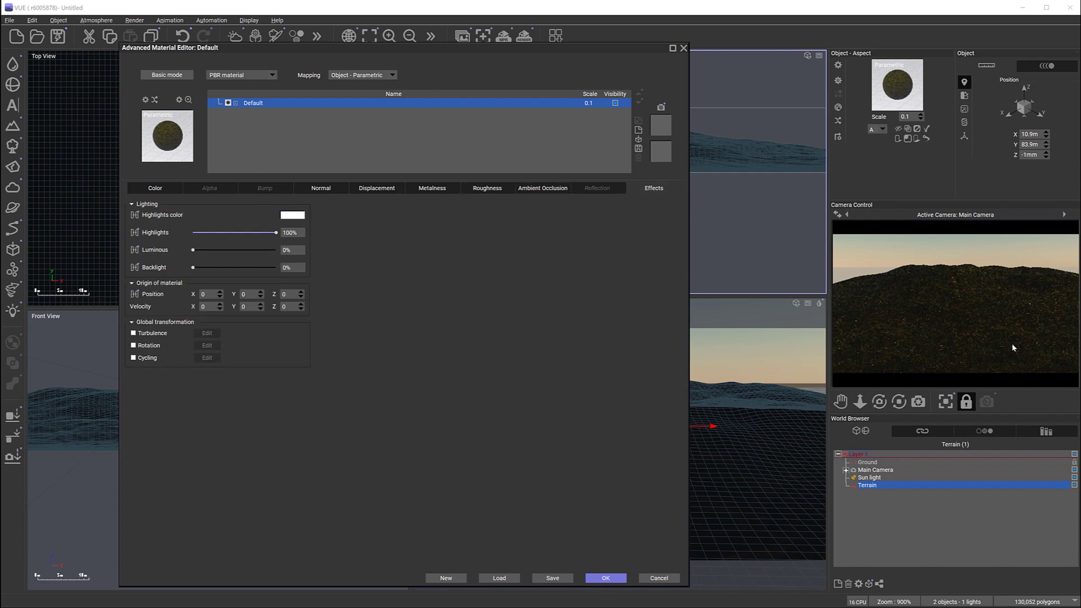
click(983, 333)
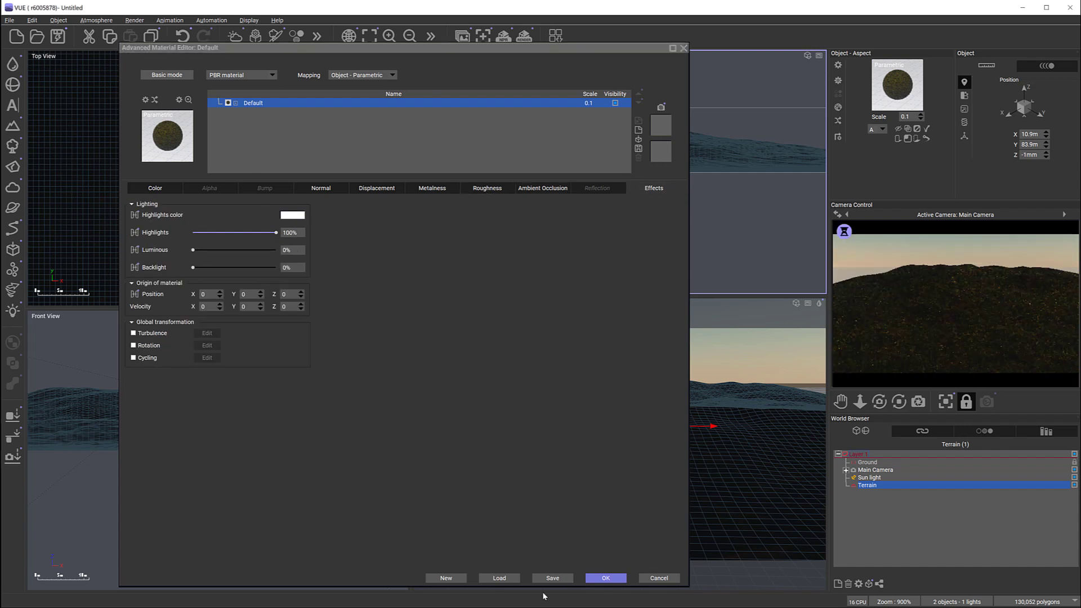
click(605, 578)
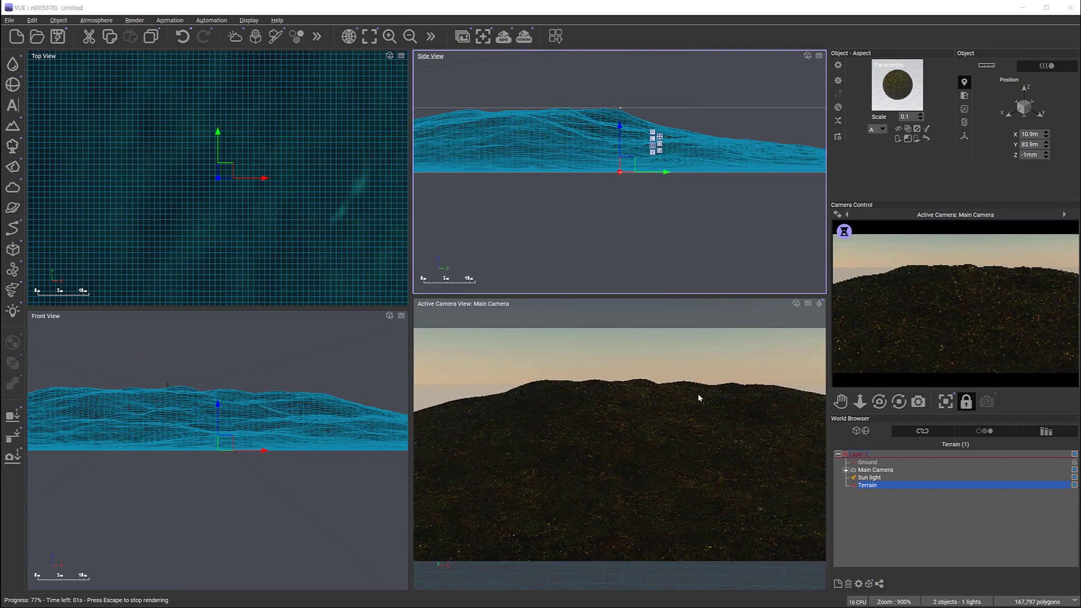
Step: Compare the terrain's quick render with the Mossy Rocky Ground preview in the browser and accept the post render options
key(alt+Tab)
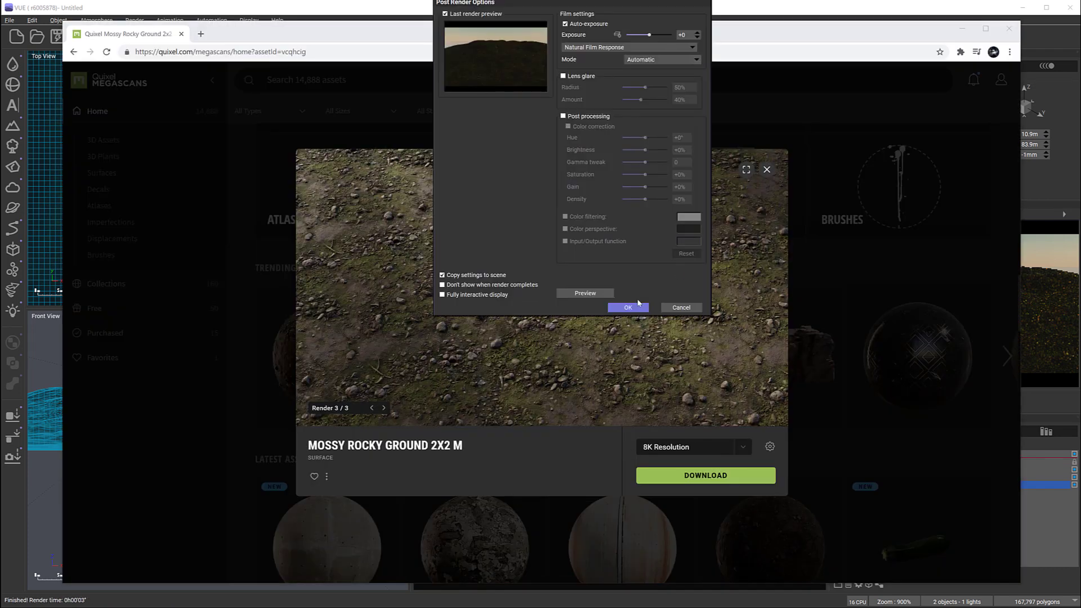
click(635, 307)
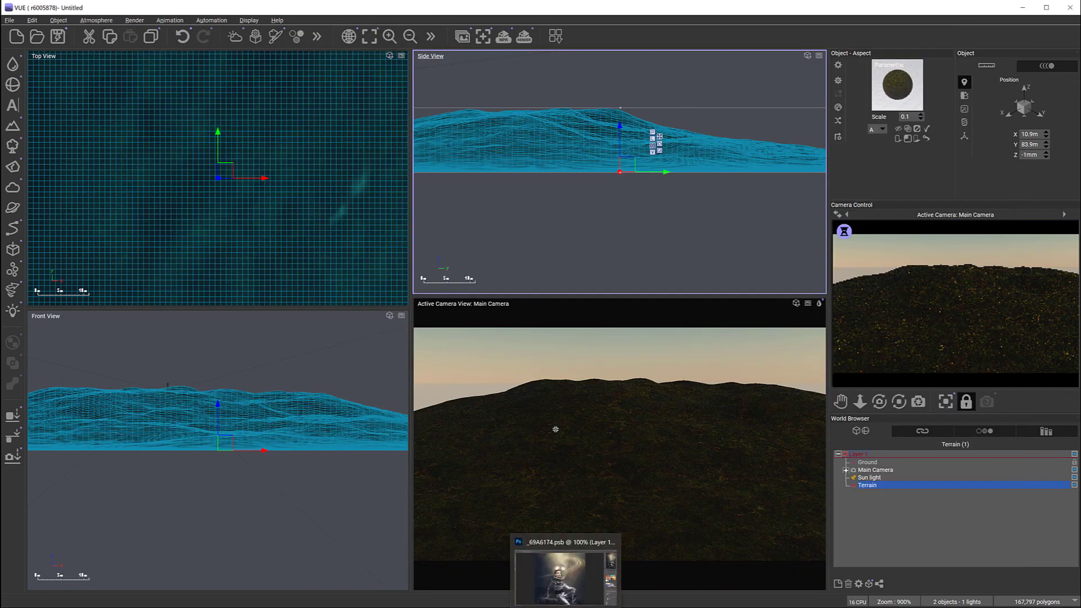
click(520, 523)
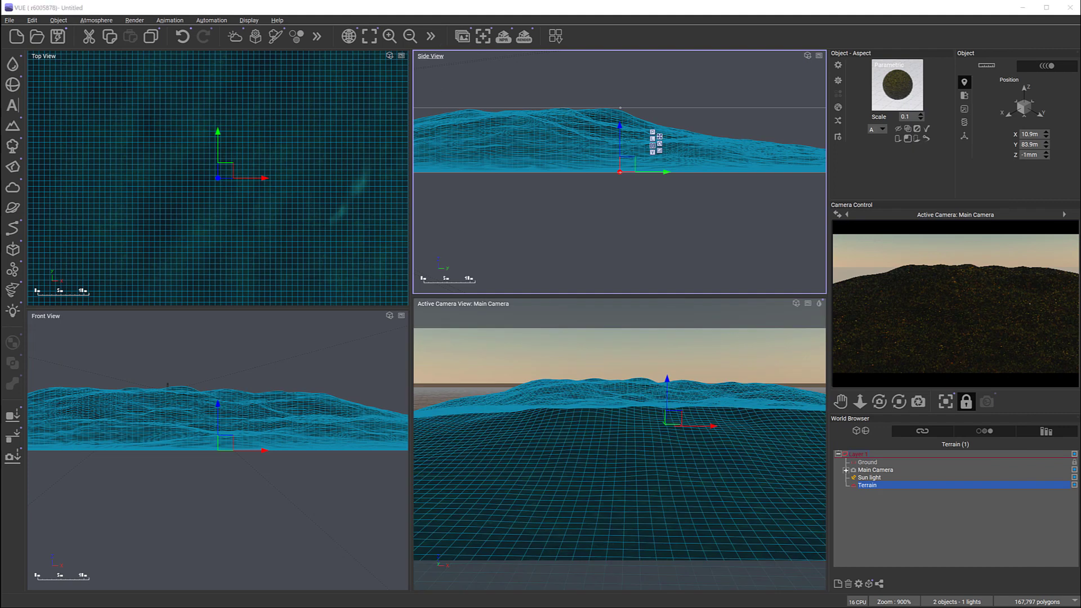
Step: Configure the render options to Final quality, rendering to screen at 1920x1080
click(523, 36)
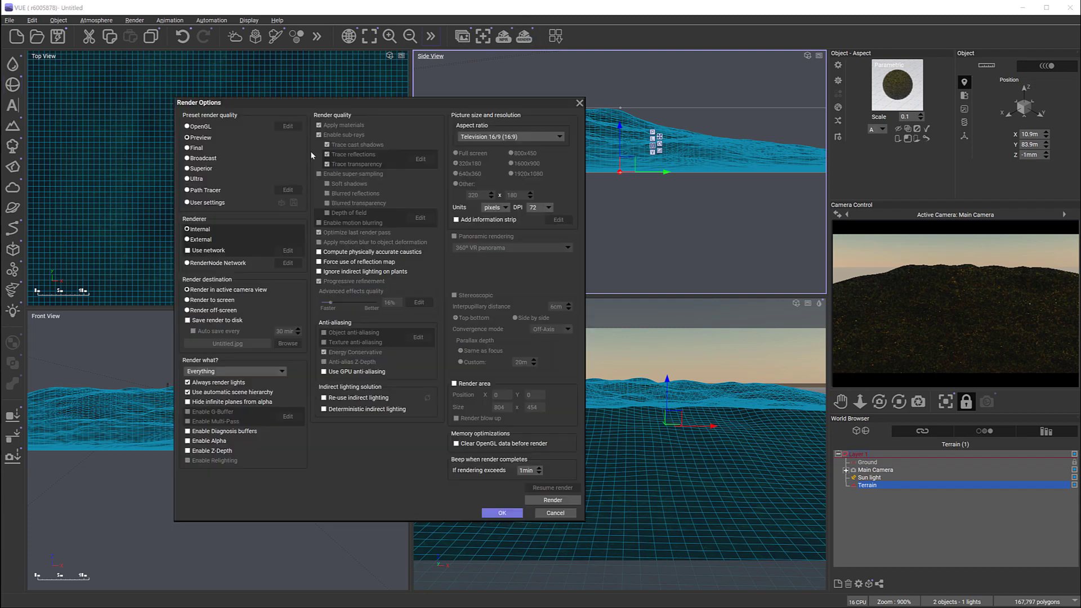
click(191, 148)
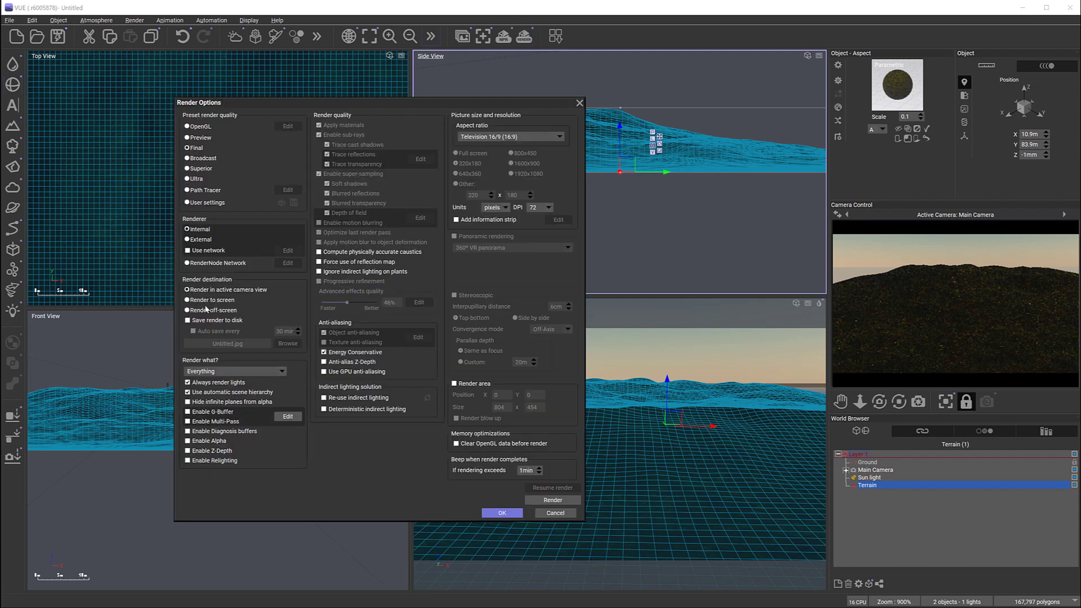
click(522, 173)
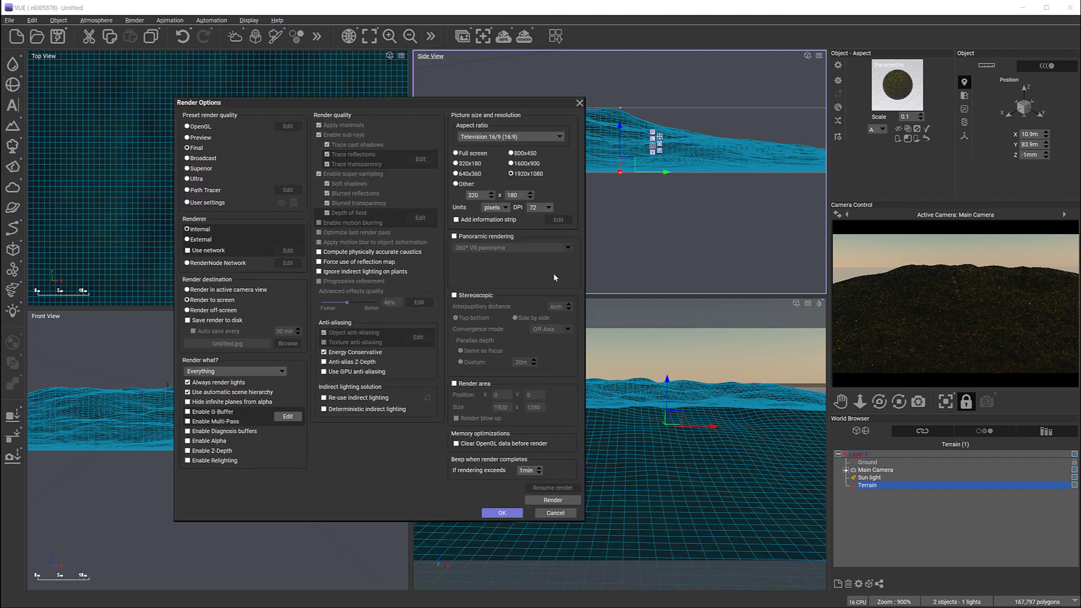
click(500, 512)
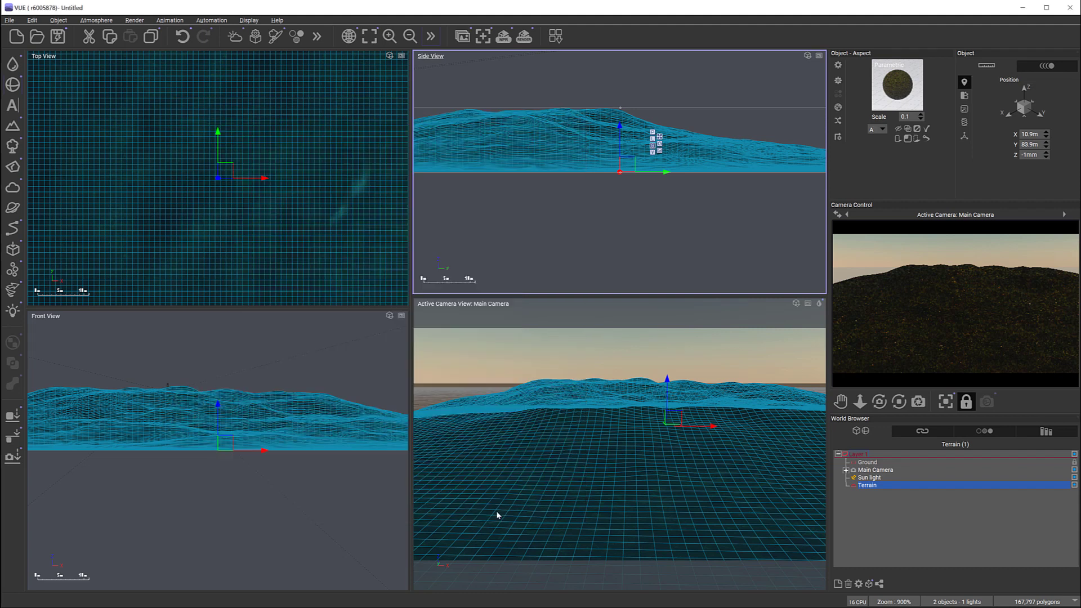
Step: Render the terrain scene, accept the post render options and close the finished render display
click(523, 39)
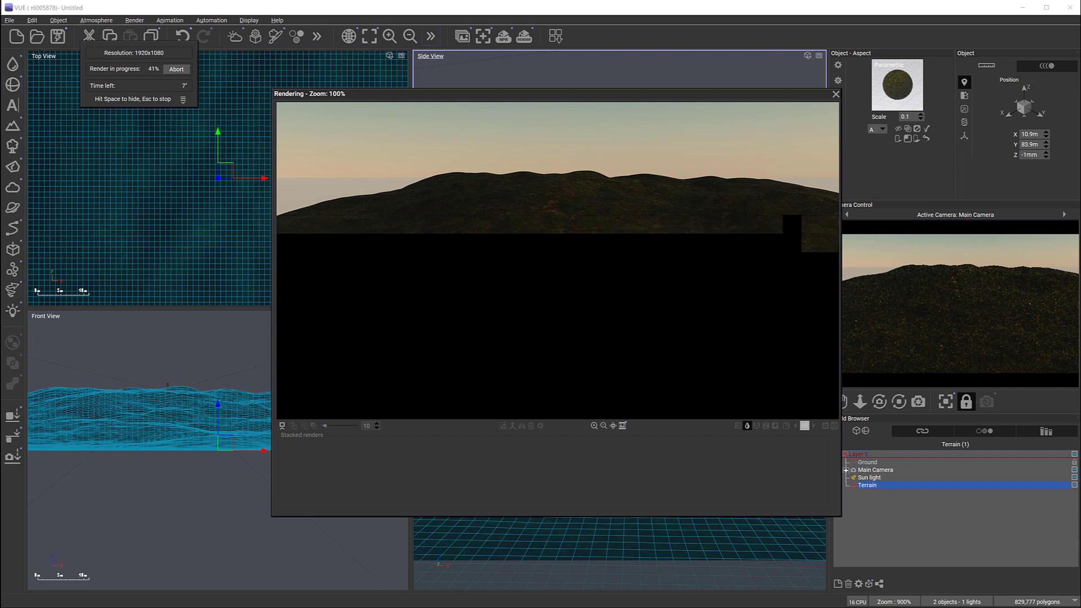
click(627, 307)
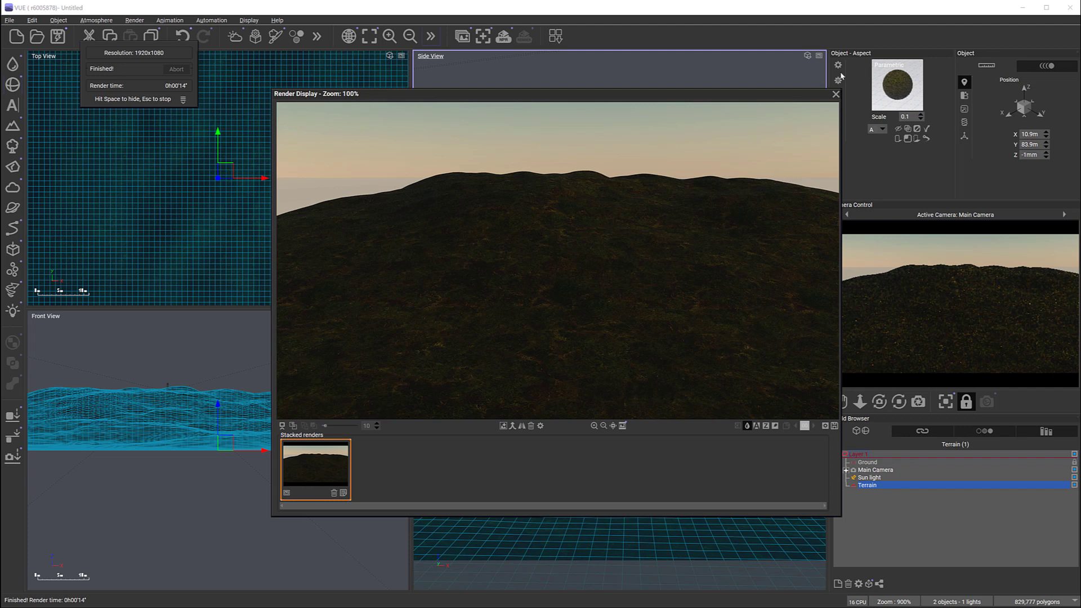
click(836, 95)
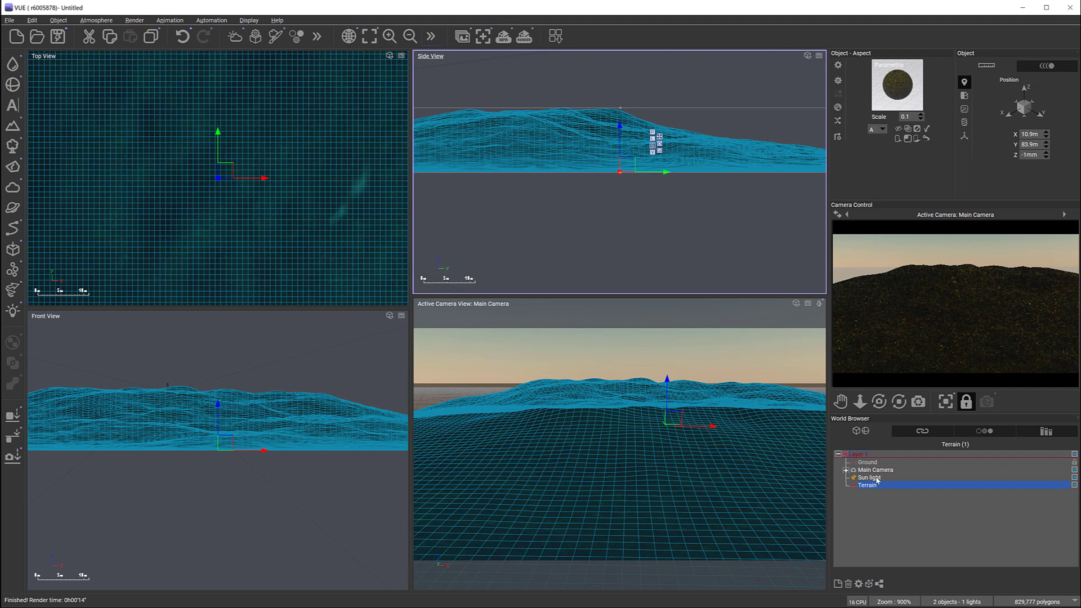
Step: Move the Sun light close to the terrain in the top and side views, to about X 97.3 m, Y -92.9 m, Z 243 m
click(875, 477)
right_drag(267, 206, 355, 222)
scroll(329, 223, down, 12)
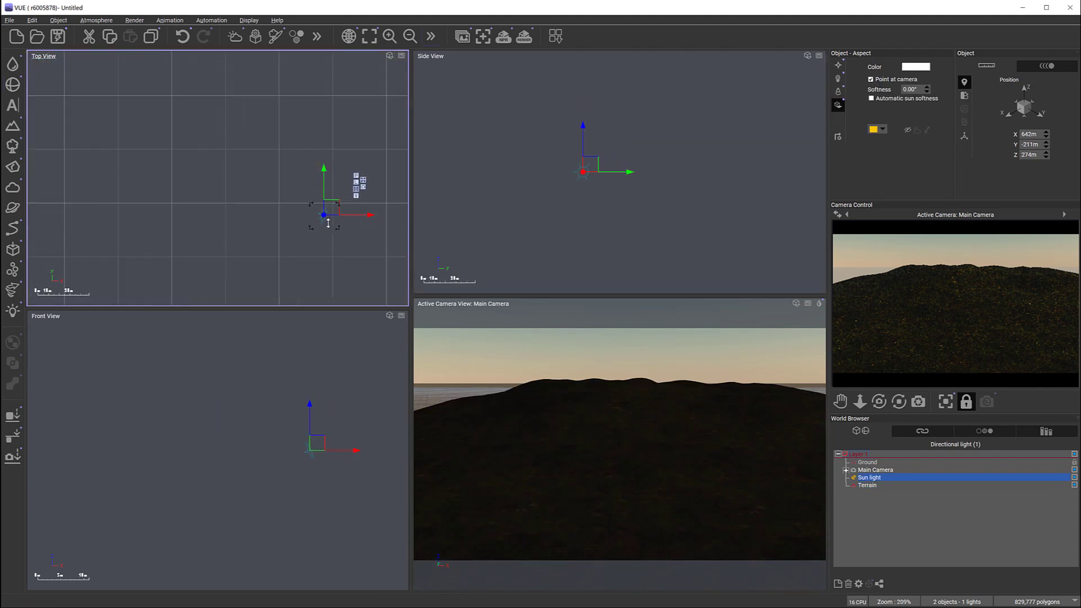
drag(322, 220, 169, 242)
click(574, 170)
mouse_move(574, 170)
mouse_down()
mouse_move(596, 186)
mouse_move(577, 175)
mouse_up()
drag(175, 230, 169, 183)
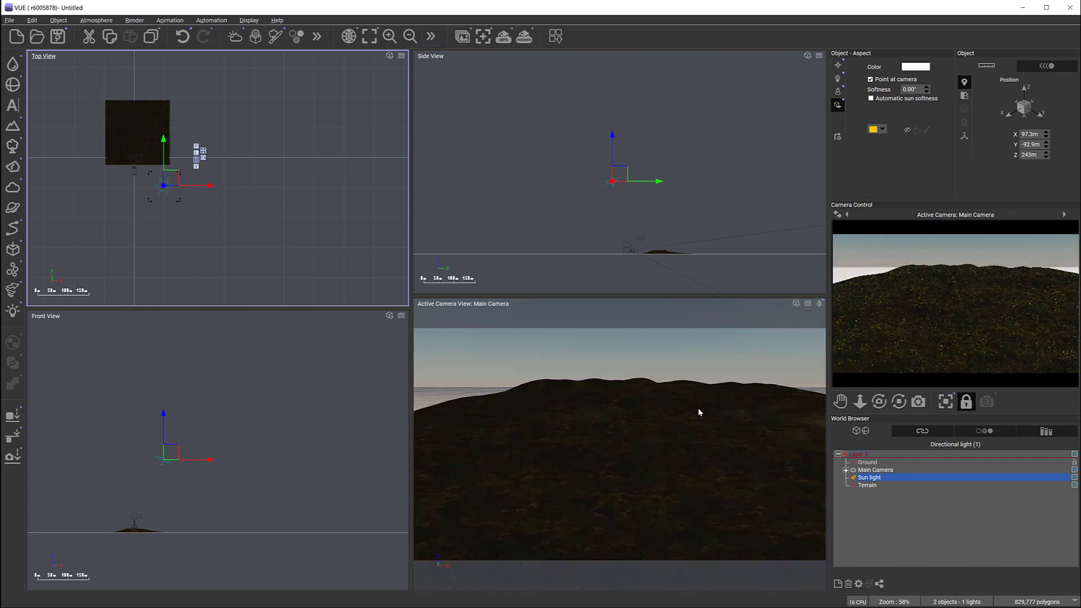
Step: Accept the Main Camera's advanced options with auto-exposure turned off
double_click(886, 471)
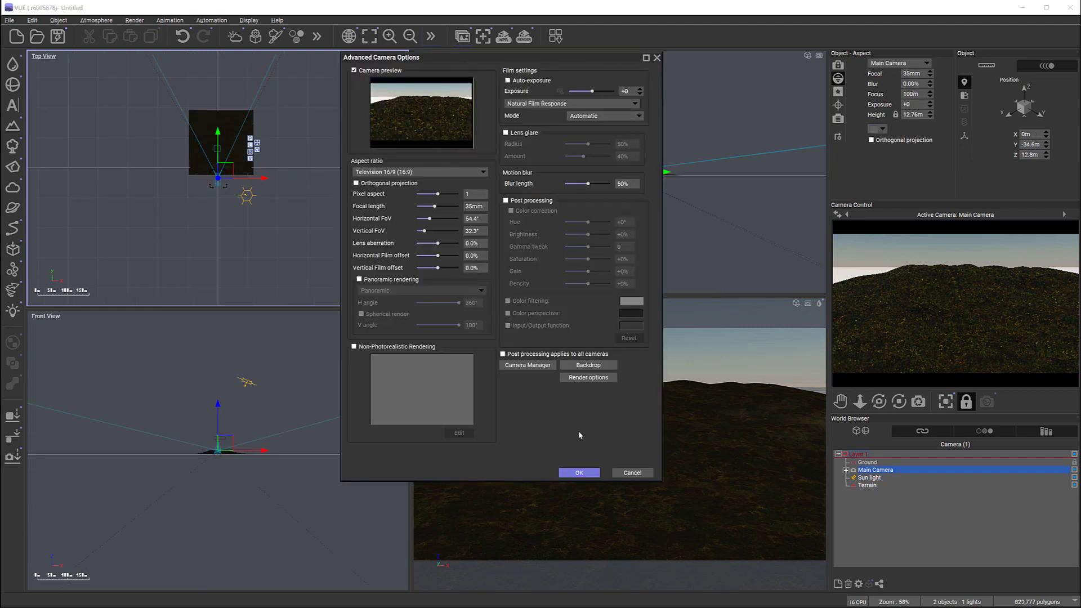
click(579, 472)
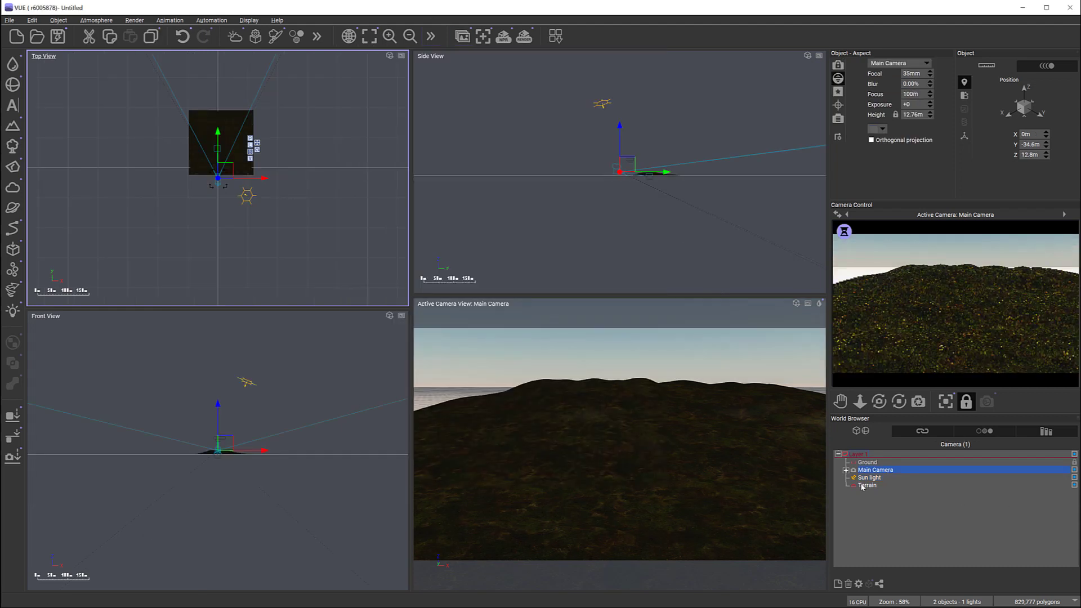
Step: Reopen the terrain's material and examine its ambient occlusion, roughness, metalness and displacement maps
click(860, 485)
double_click(905, 90)
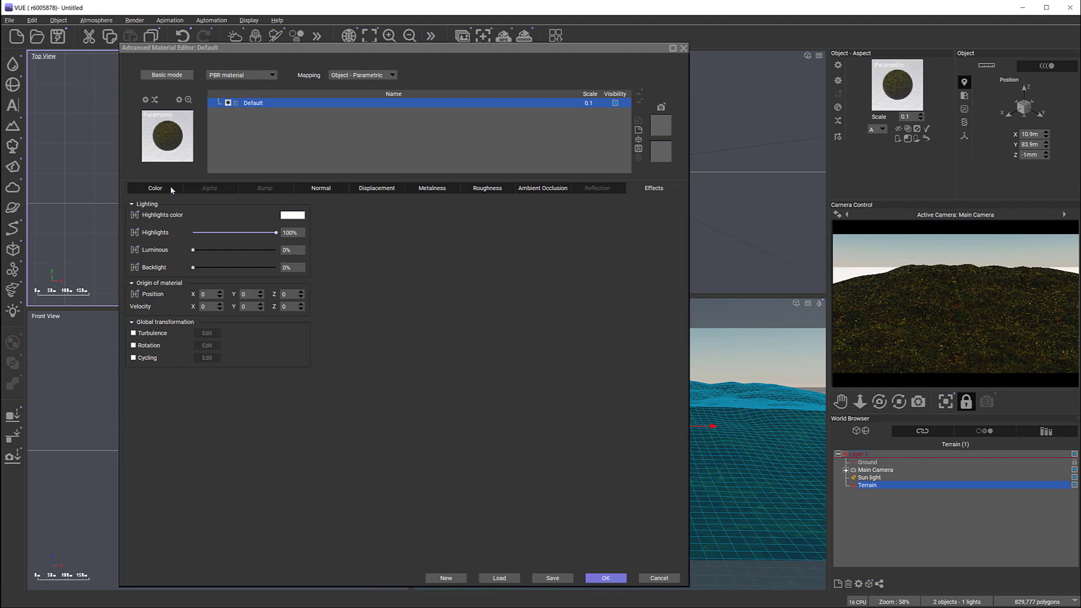
click(543, 188)
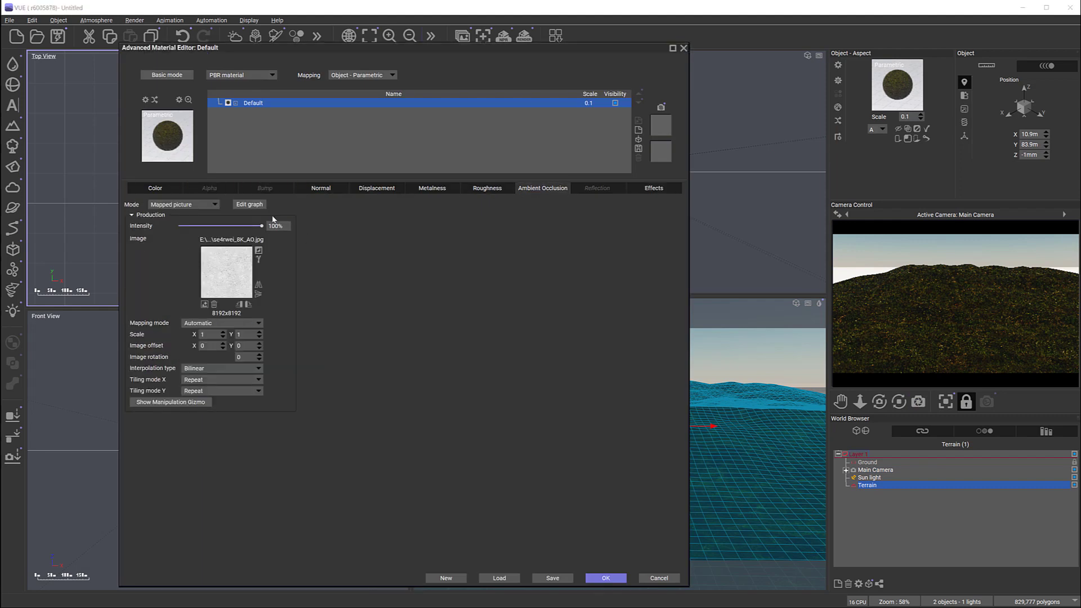
click(496, 190)
click(450, 191)
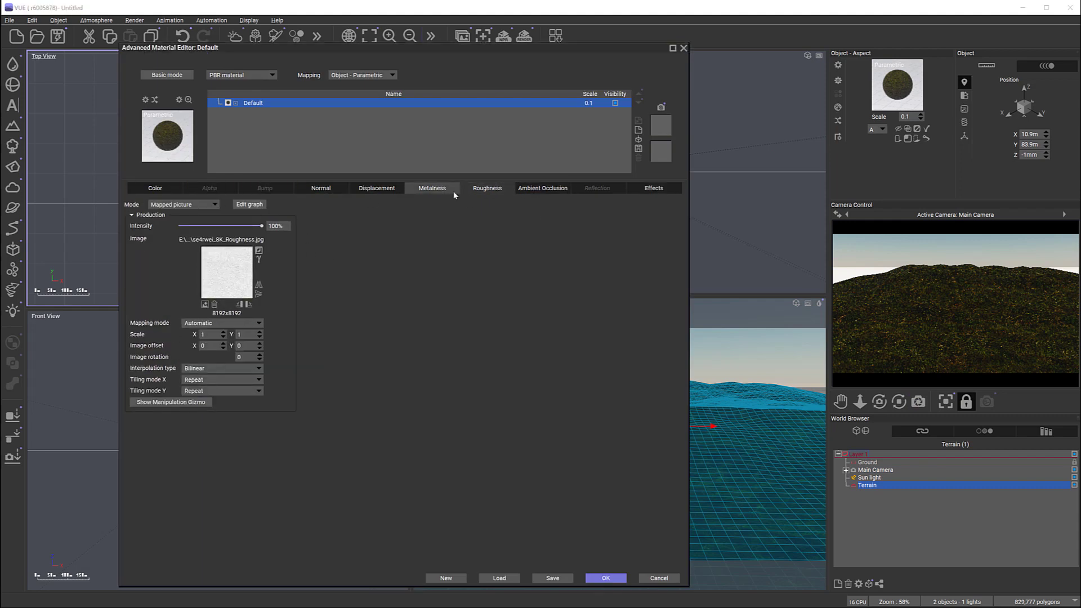
click(394, 191)
click(320, 190)
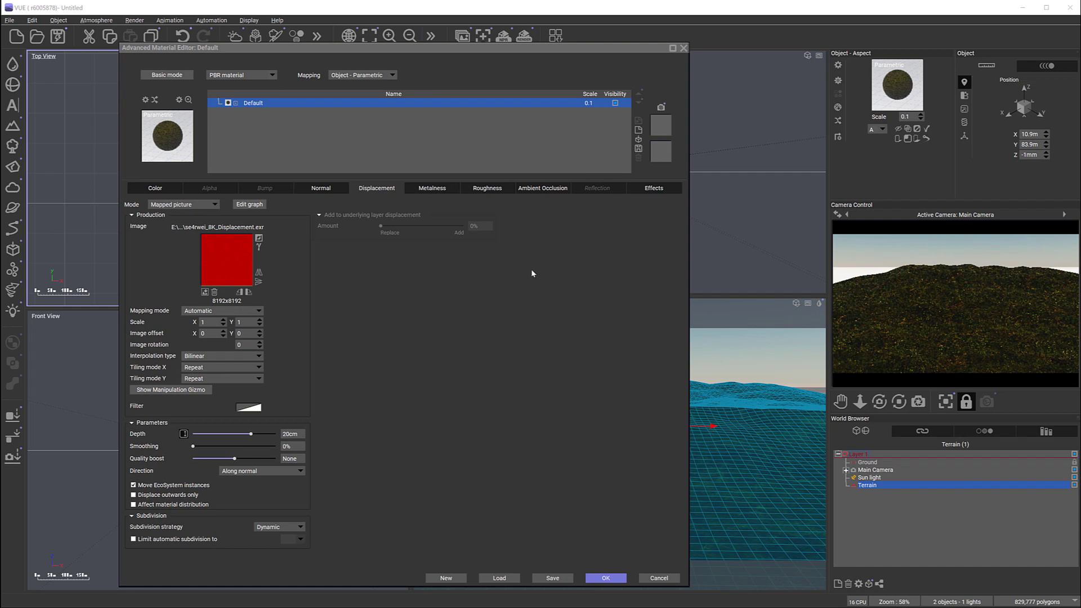
Step: Move the material editor aside, recheck the metalness, roughness and ambient occlusion settings, and close the editor
drag(559, 47, 639, 37)
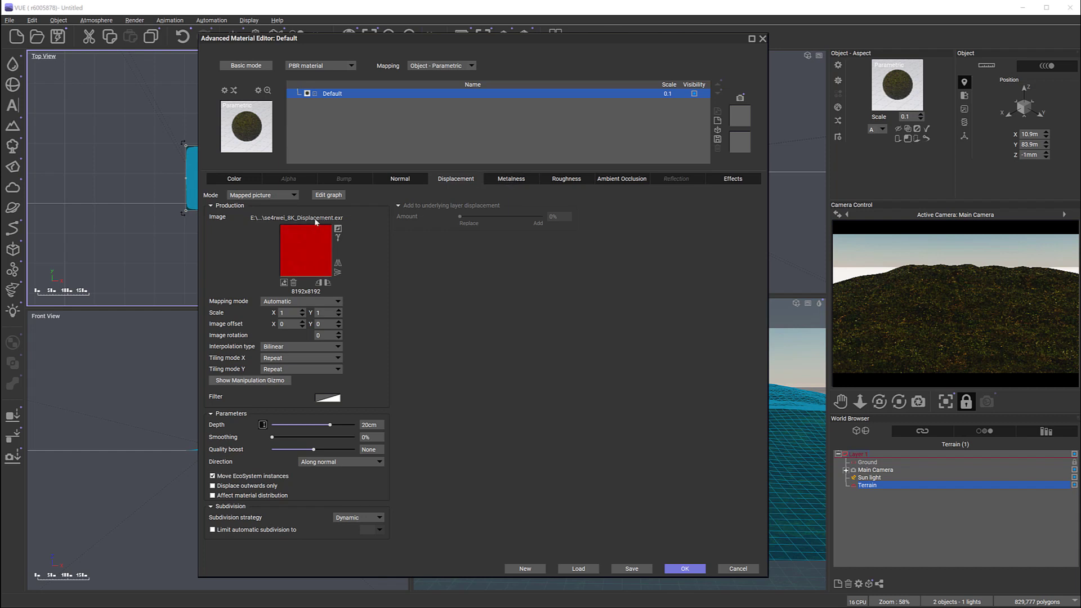
click(510, 179)
click(559, 182)
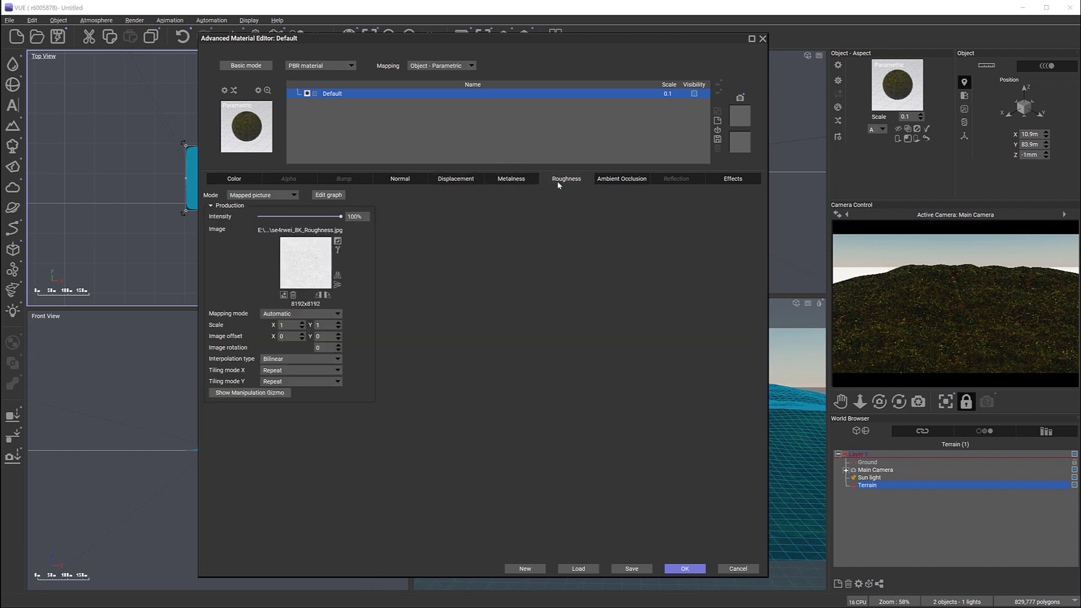
click(621, 178)
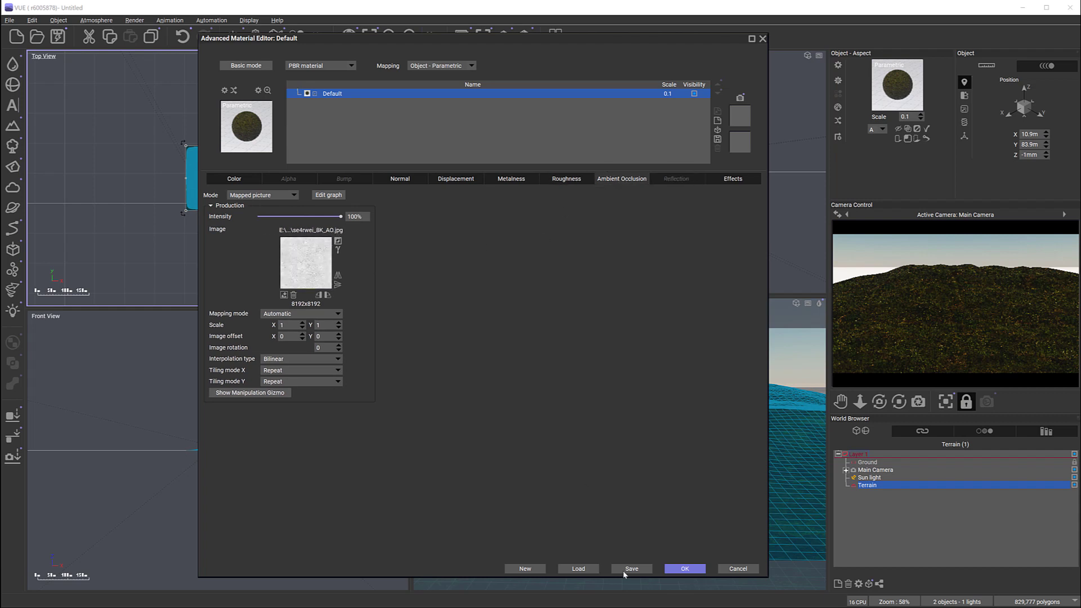
click(684, 568)
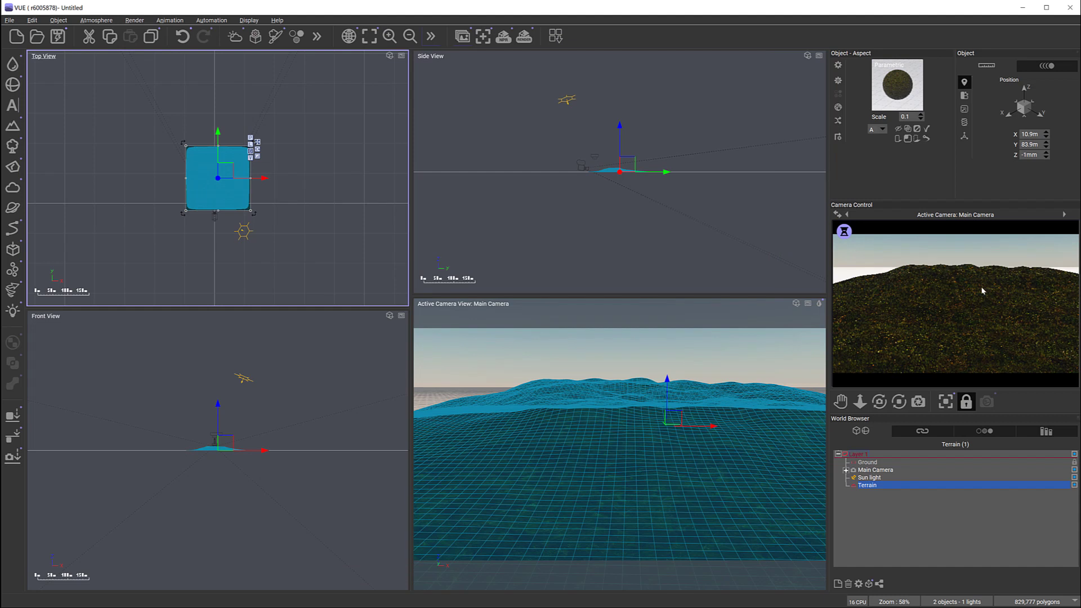
Step: Reopen the terrain's material, switch to the Substance Source home page in the browser and enlarge its window to view the materials
right_click(1060, 326)
double_click(876, 100)
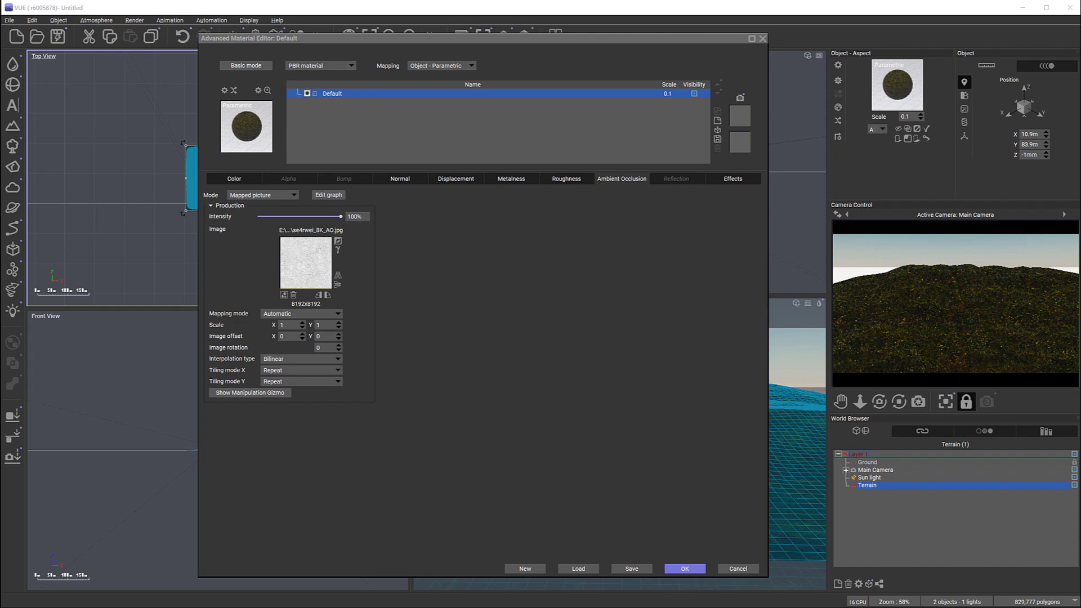
key(alt+Tab)
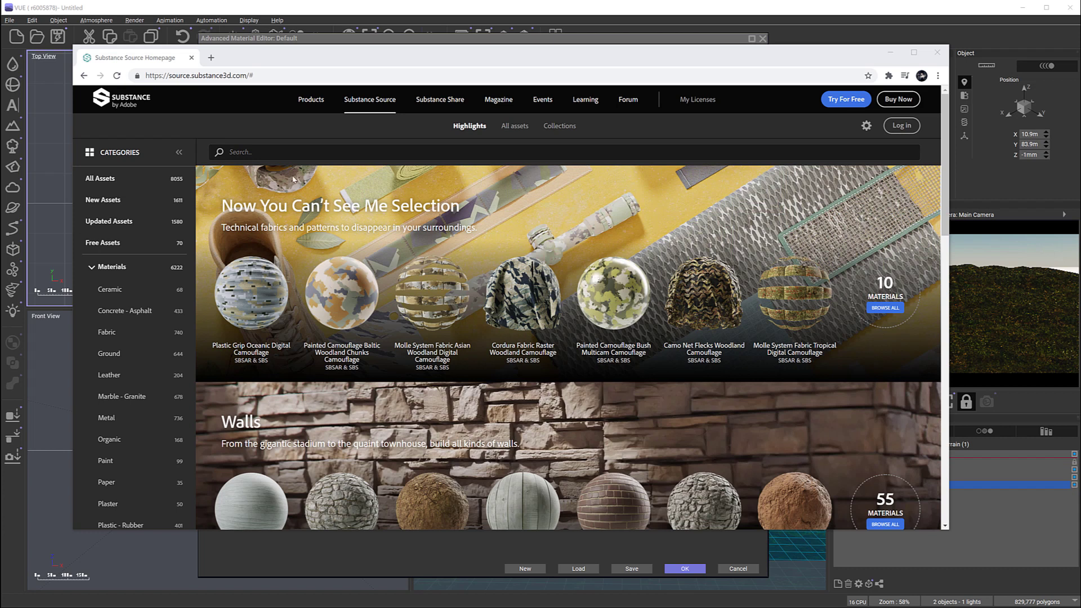
drag(948, 529, 981, 582)
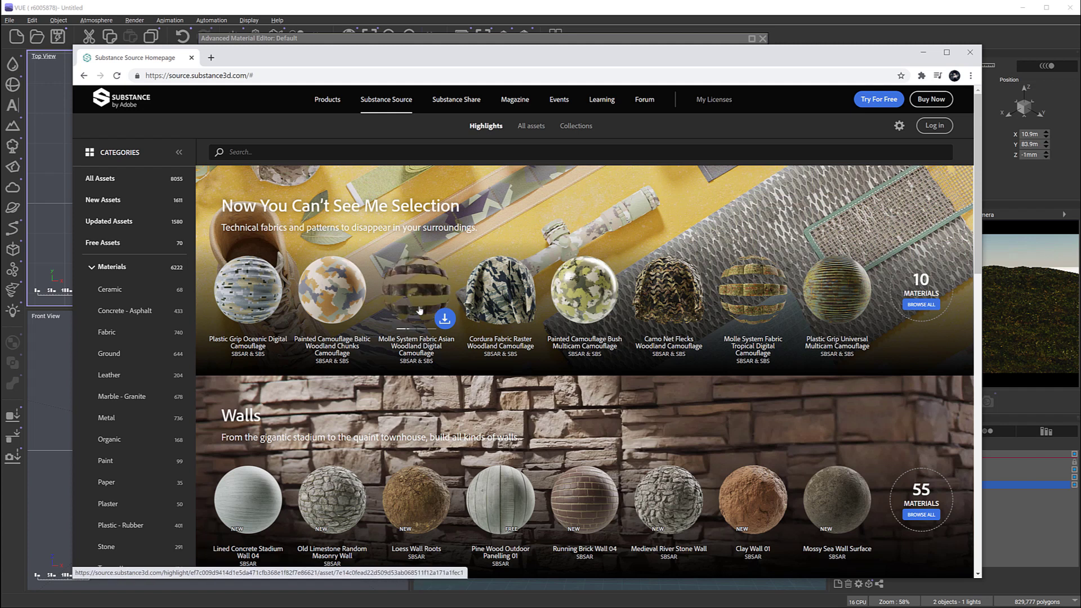
Step: Return to VUE's material editor and load the Substance archive metalsubstance004.sbsar as the terrain's material
click(623, 38)
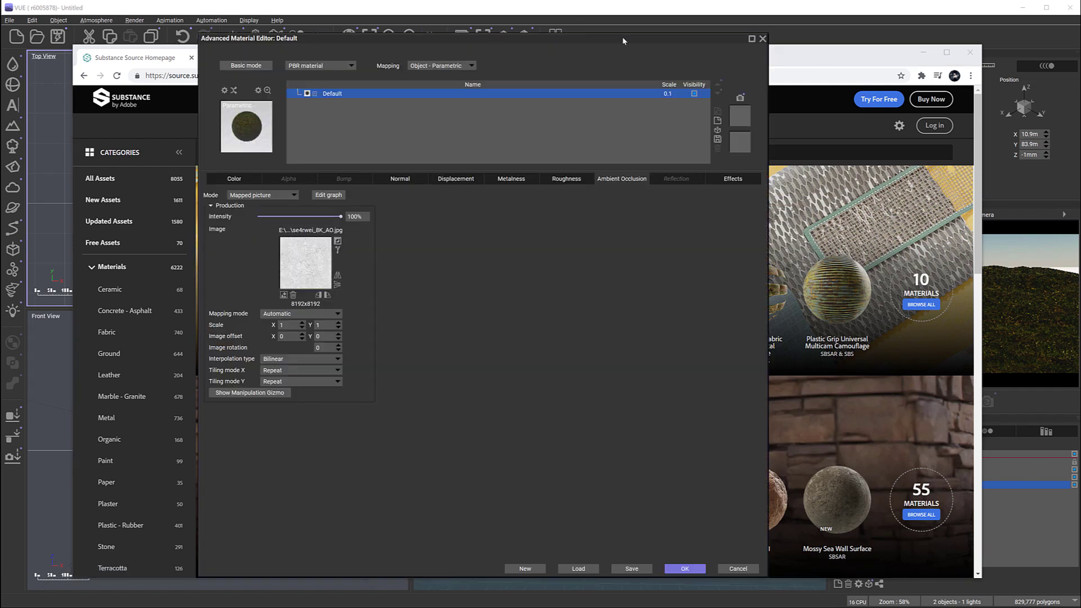
click(252, 126)
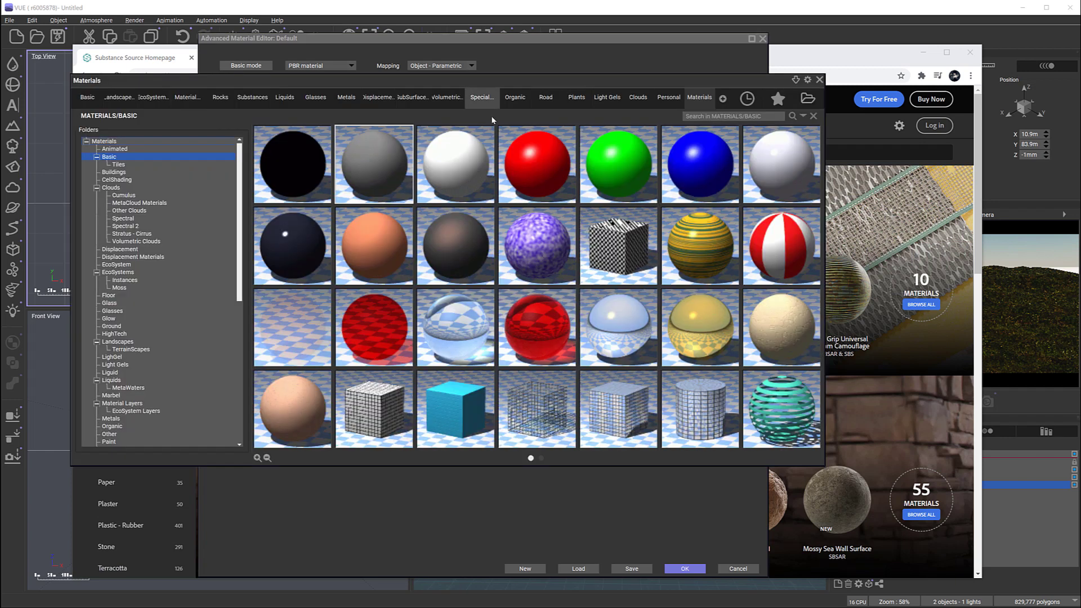
click(808, 100)
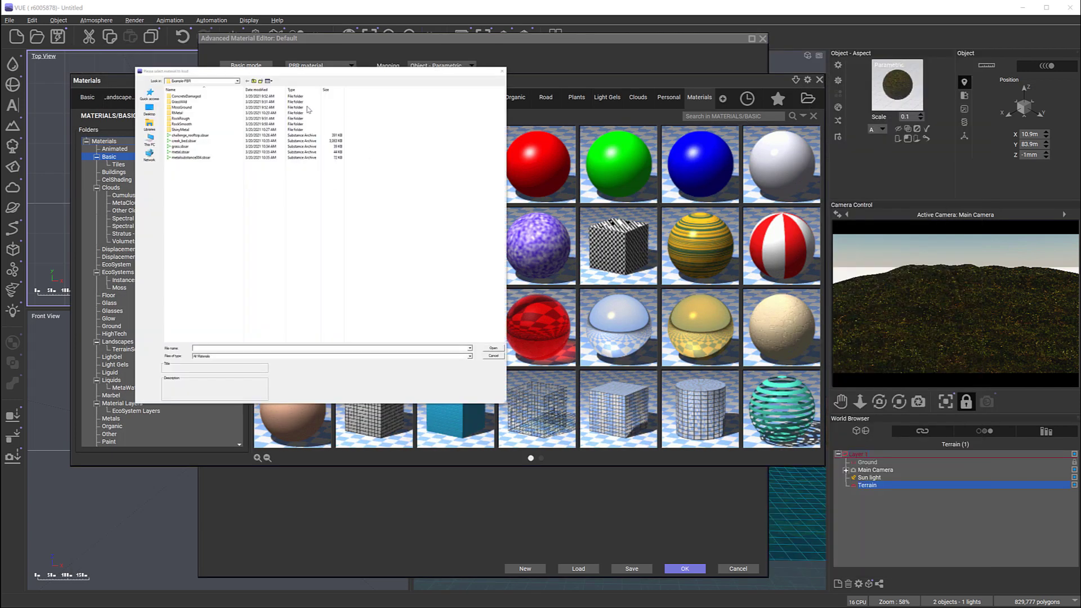
click(189, 158)
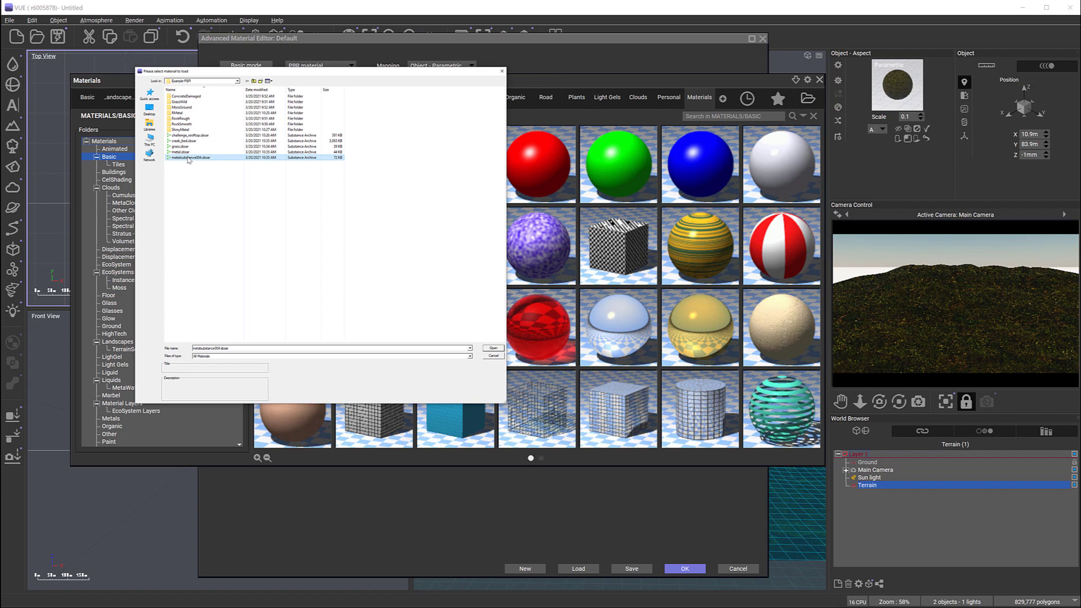
click(489, 349)
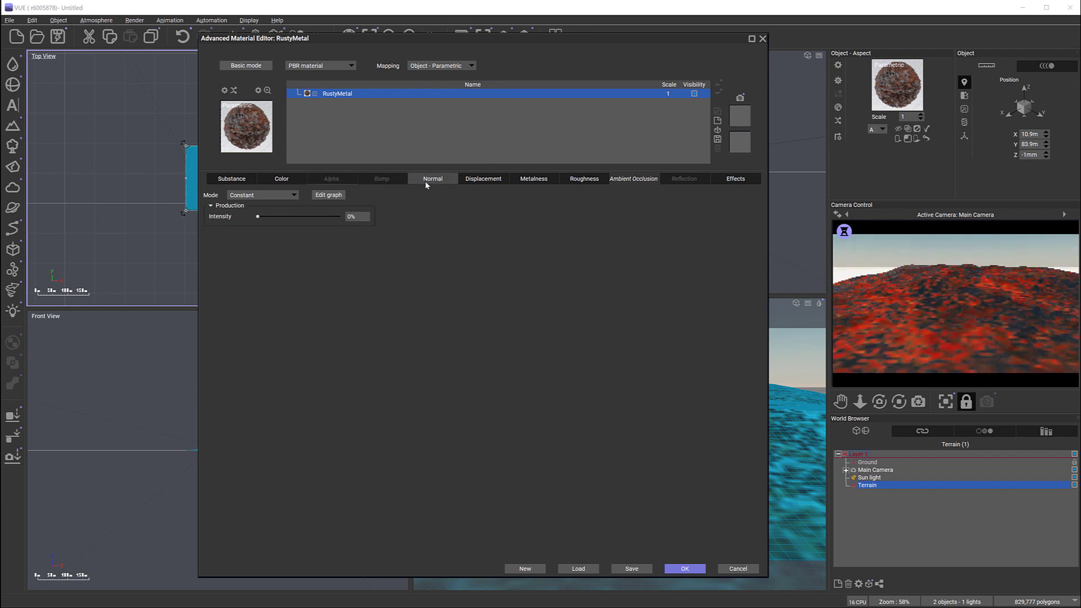
Step: Examine the loaded material's displacement and roughness maps and its list of Substance parameters
click(483, 179)
click(584, 180)
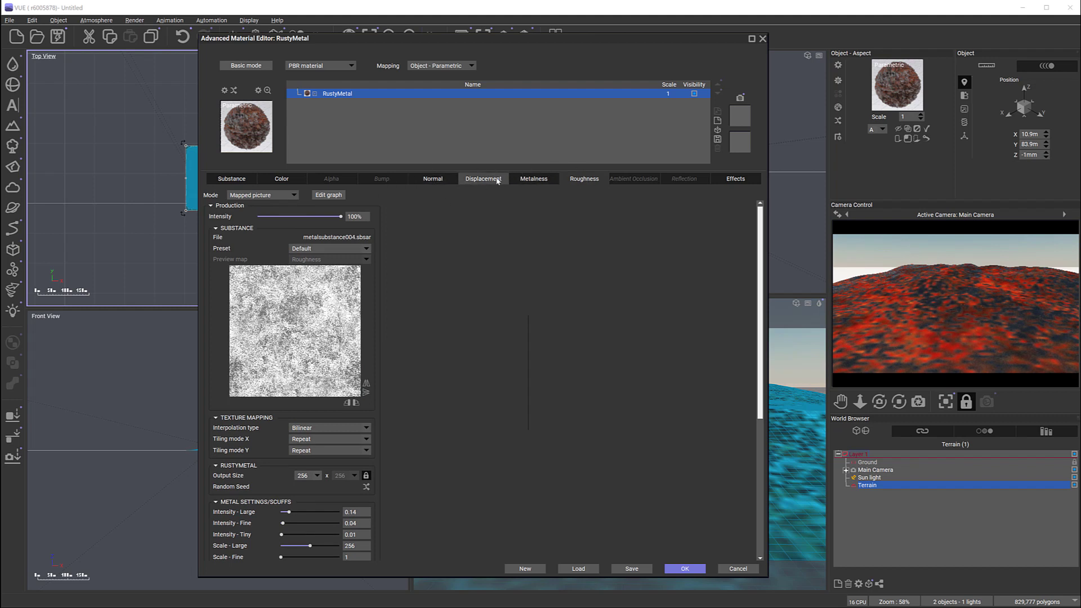
click(230, 179)
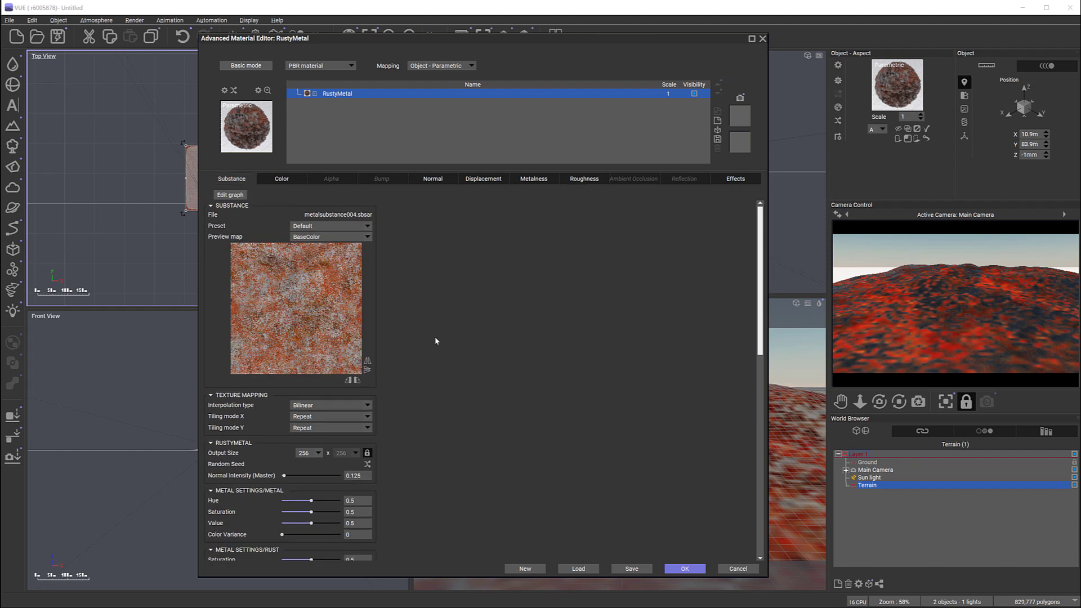
scroll(425, 361, down, 5)
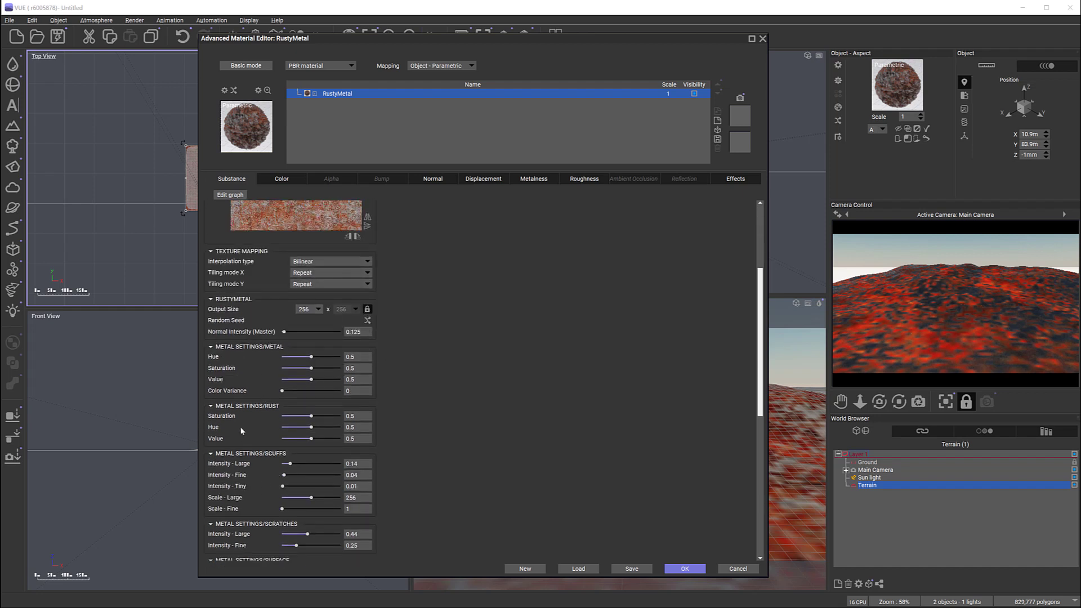
drag(760, 326, 752, 509)
drag(759, 454, 763, 330)
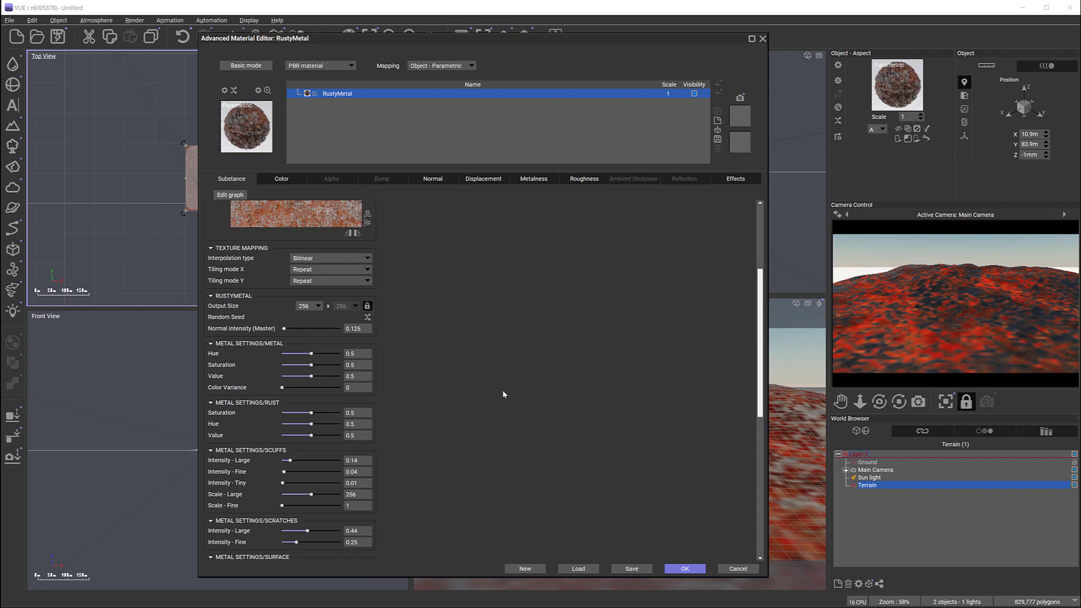
Step: Set the rust's ColorDark hue to 0.865217, saturation to 0.247826 and lightness to 0.656522
scroll(546, 392, down, 5)
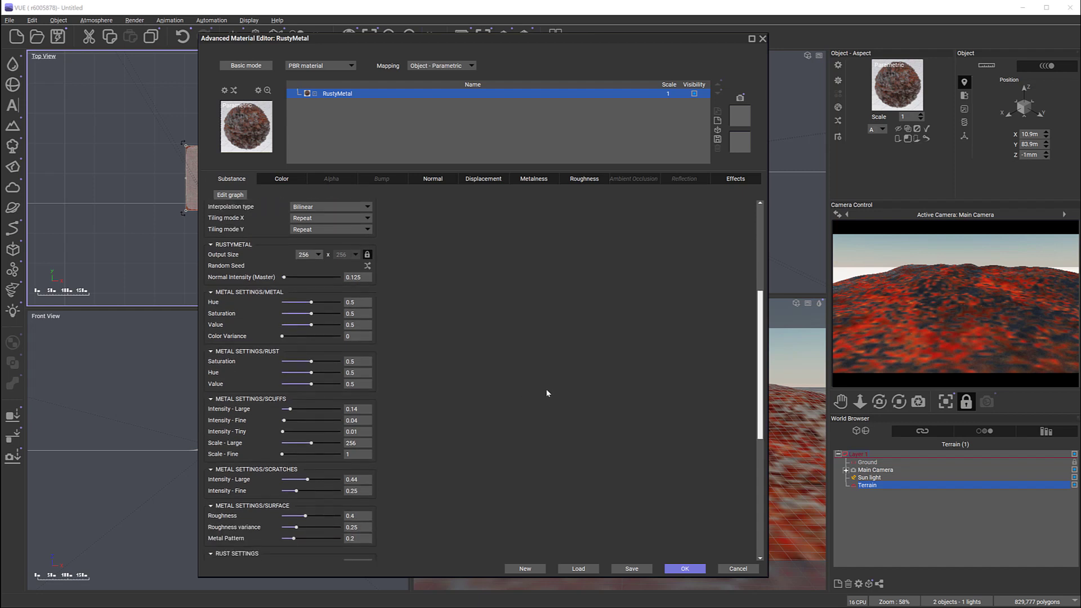
scroll(546, 392, down, 2)
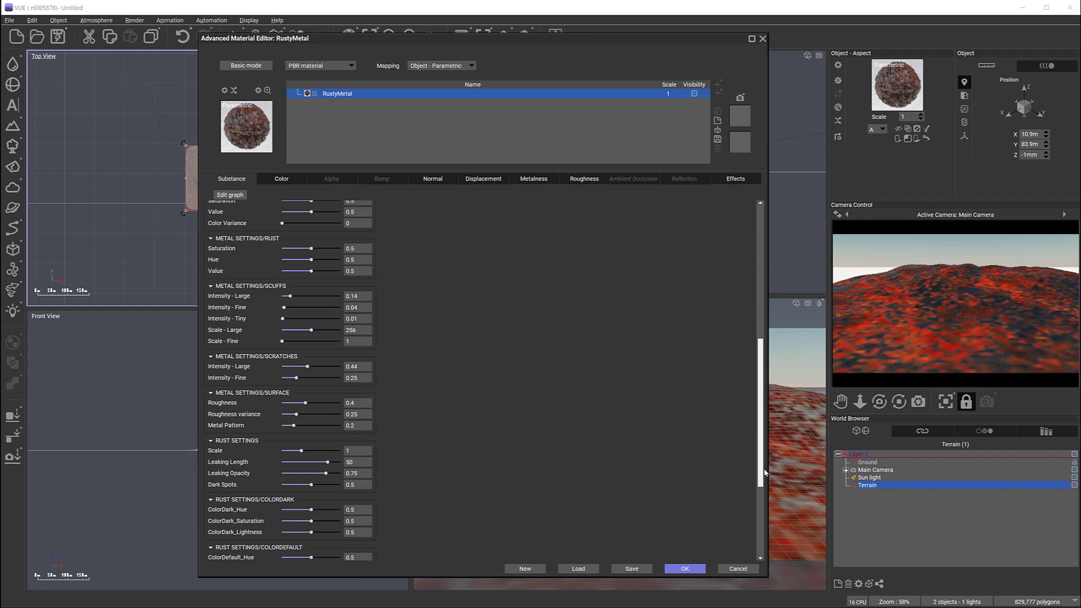
scroll(338, 424, down, 5)
mouse_move(313, 389)
mouse_down()
mouse_move(332, 389)
mouse_move(296, 400)
mouse_up()
drag(311, 411, 320, 411)
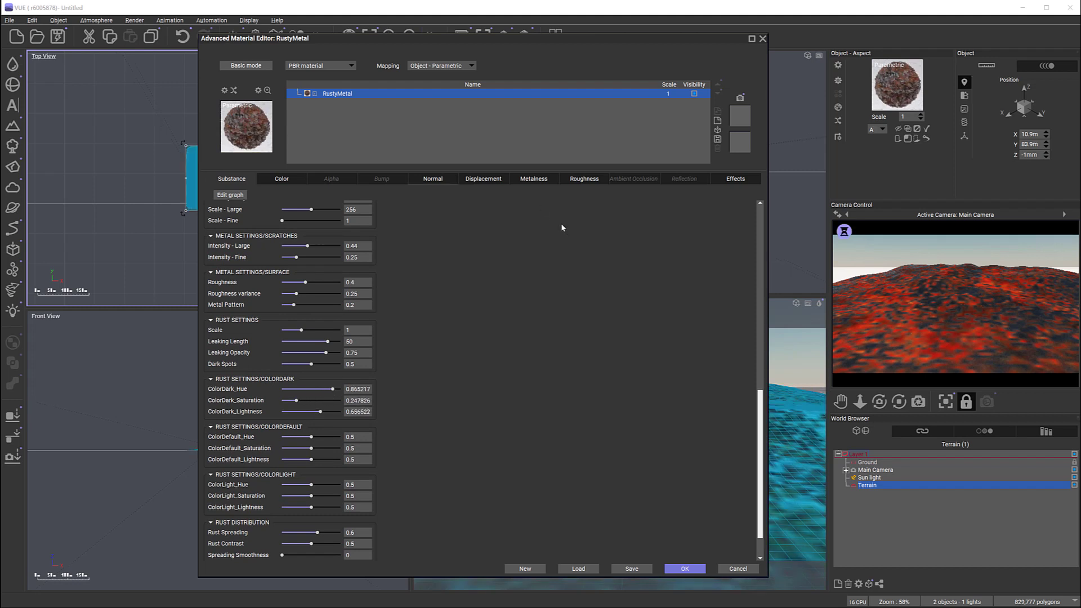
Step: Inspect the Substance parameters offered for the material's normal, displacement and roughness maps
click(436, 179)
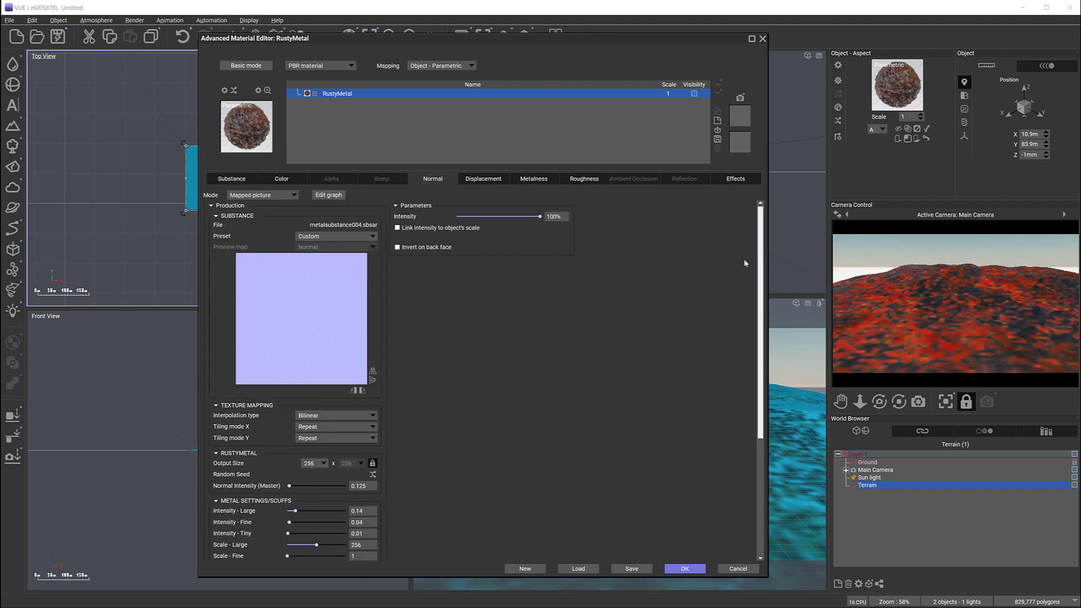
drag(759, 270, 752, 388)
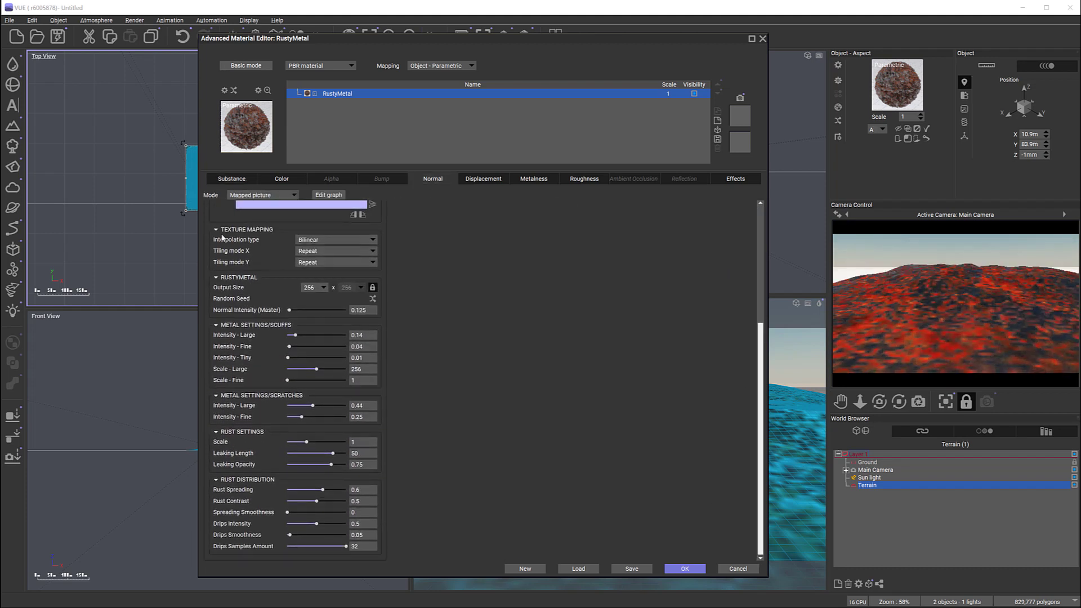
click(483, 178)
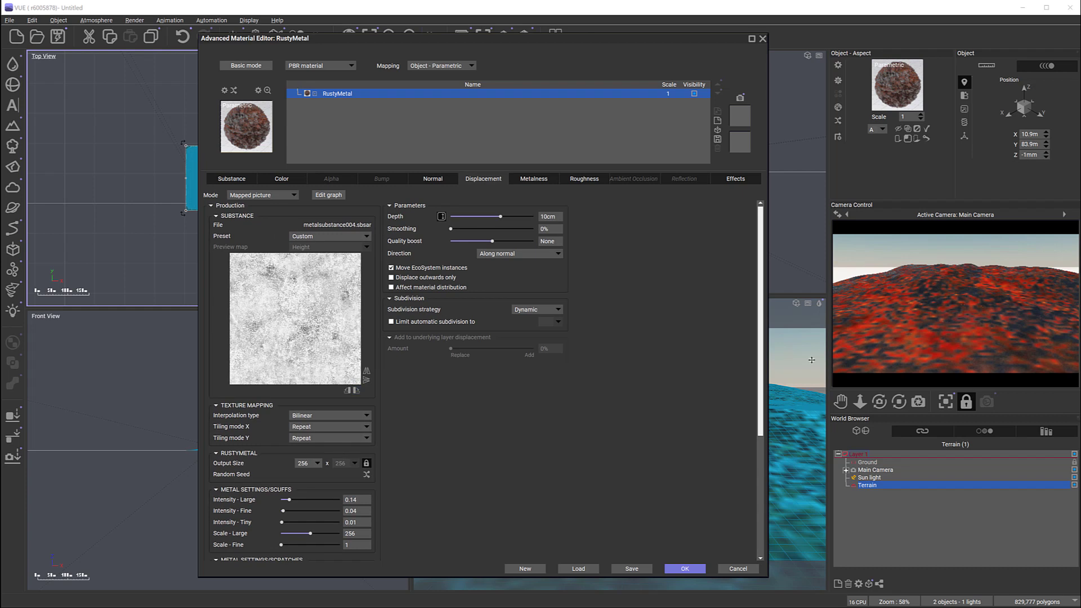
drag(762, 307, 763, 428)
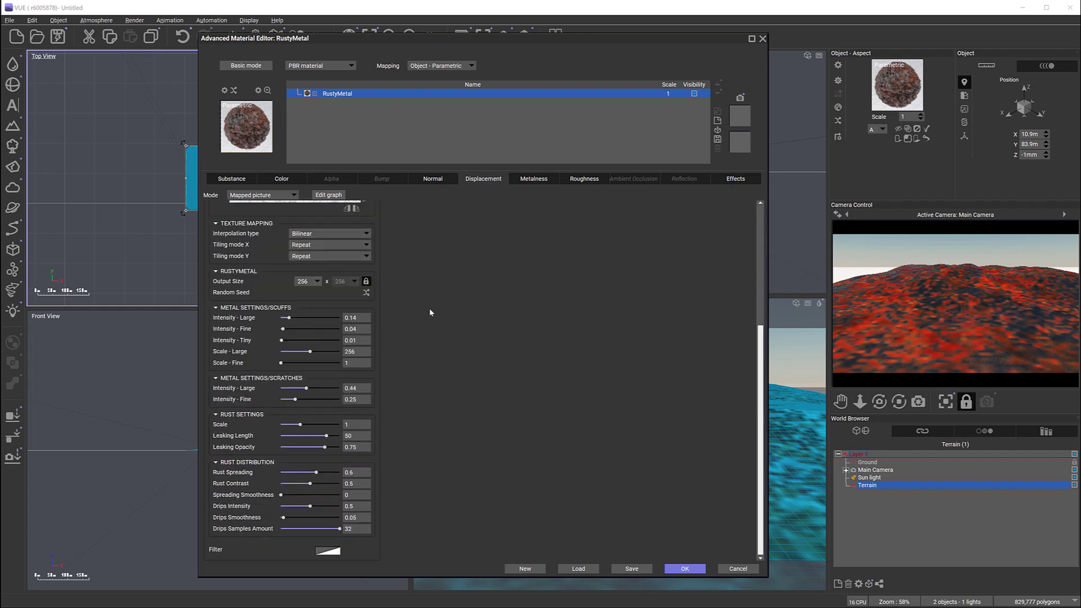
click(583, 179)
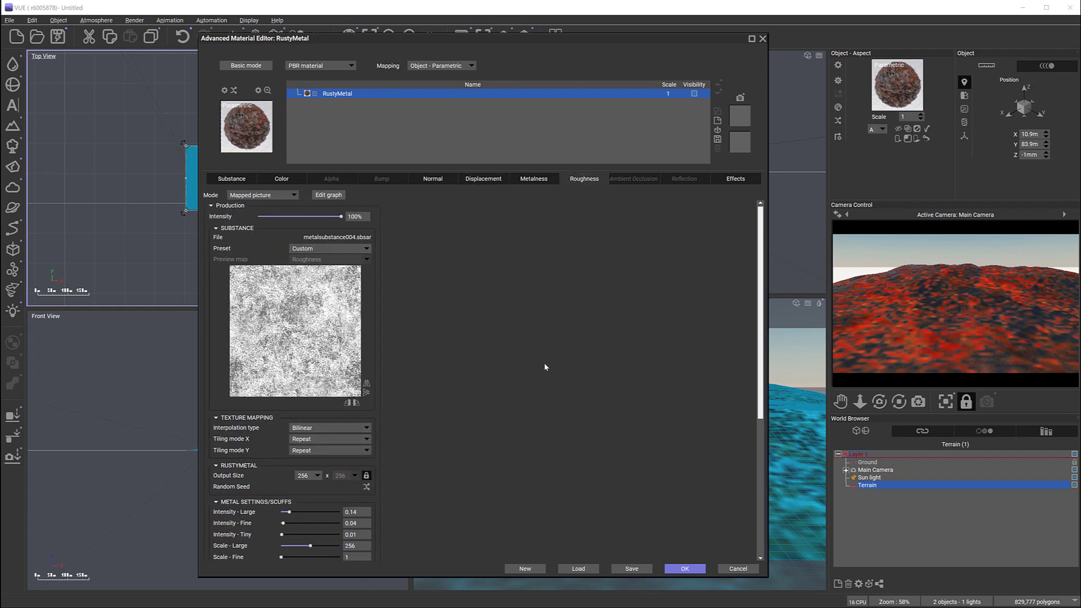
scroll(544, 362, down, 8)
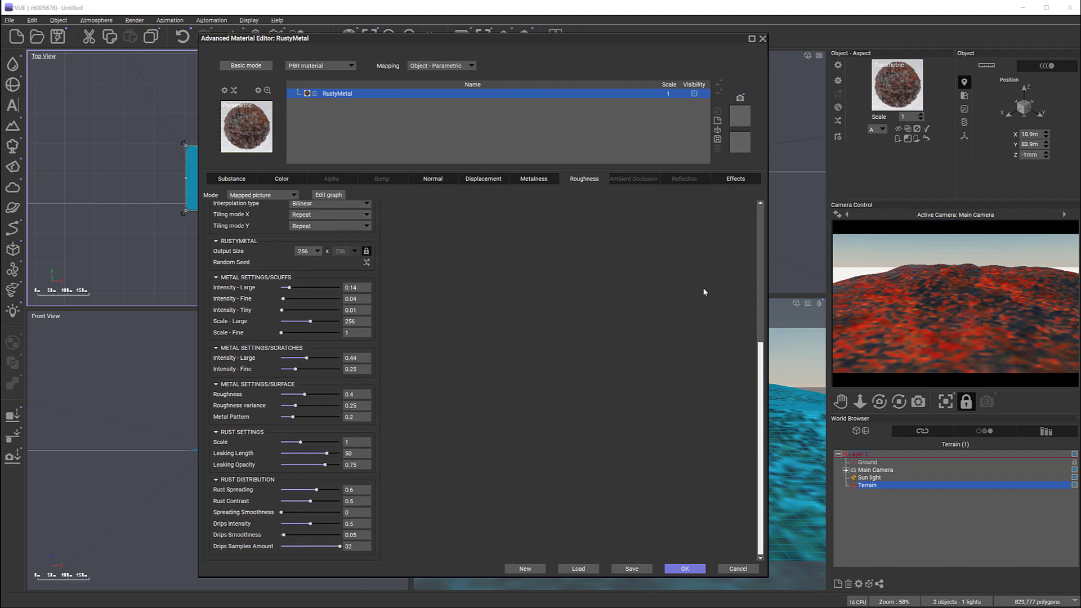
scroll(703, 291, up, 8)
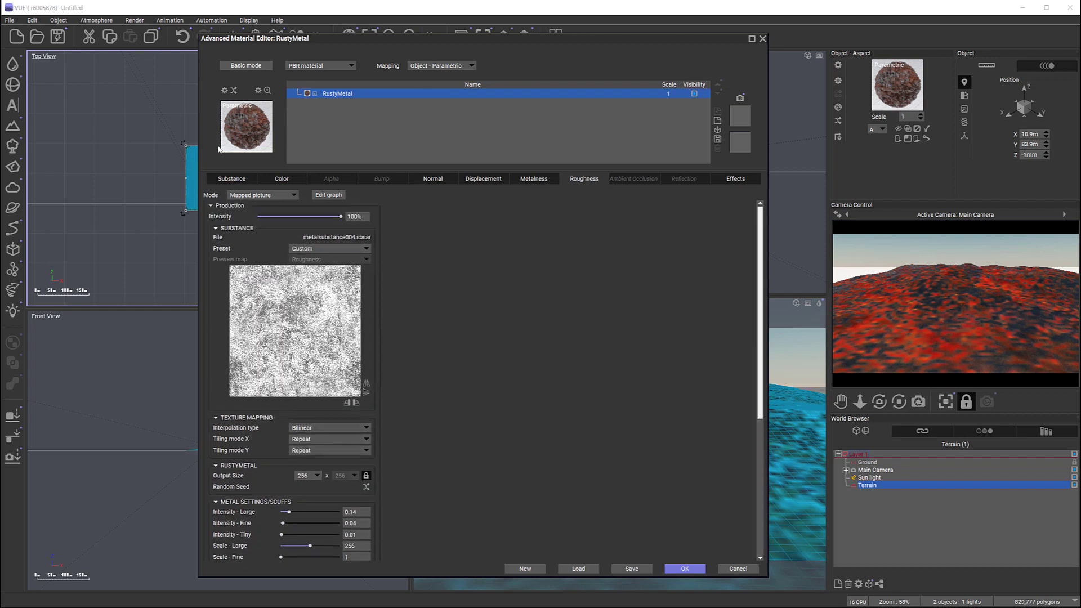
Step: Compare the overall Substance settings with the color, displacement and roughness channels
click(235, 181)
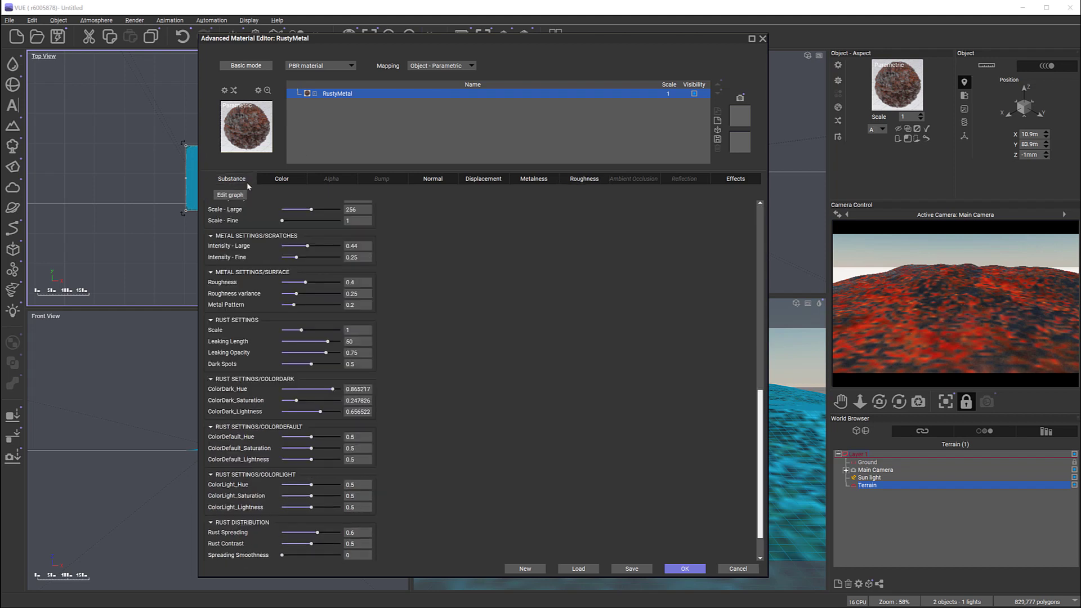
click(282, 178)
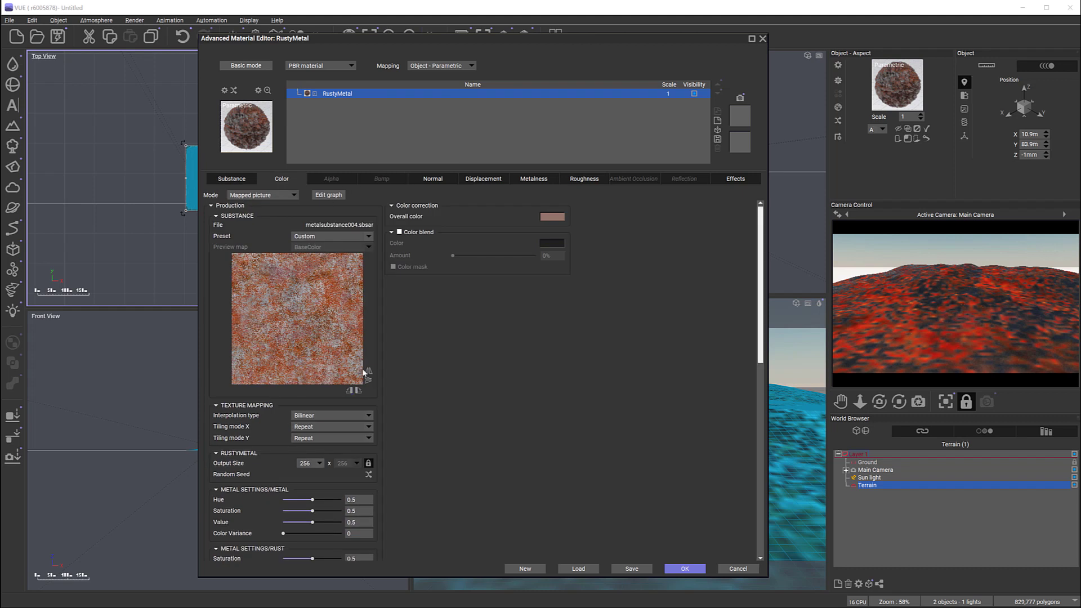
click(494, 180)
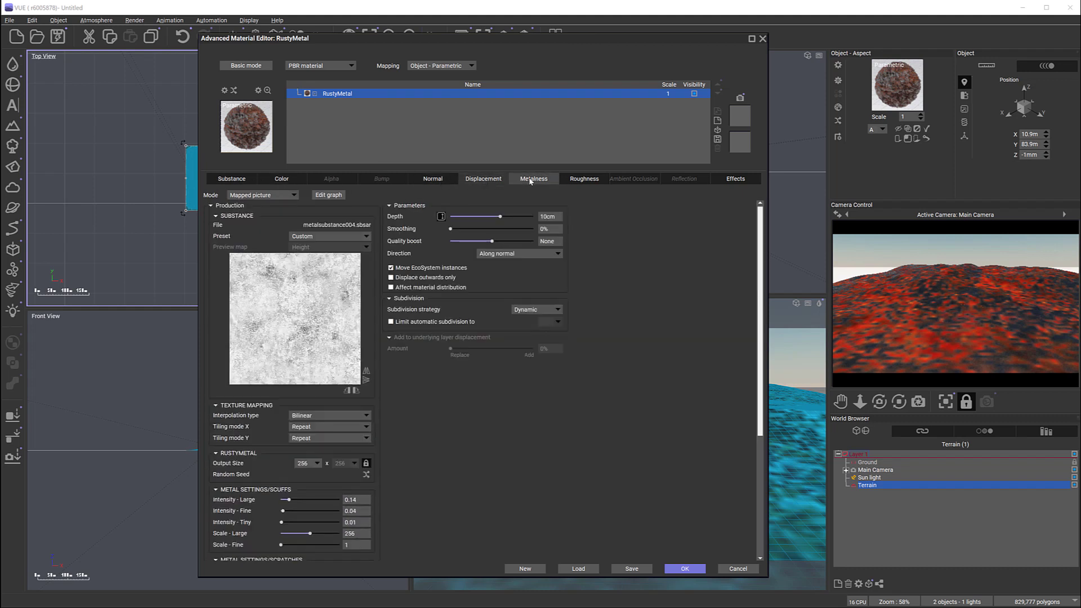
click(584, 179)
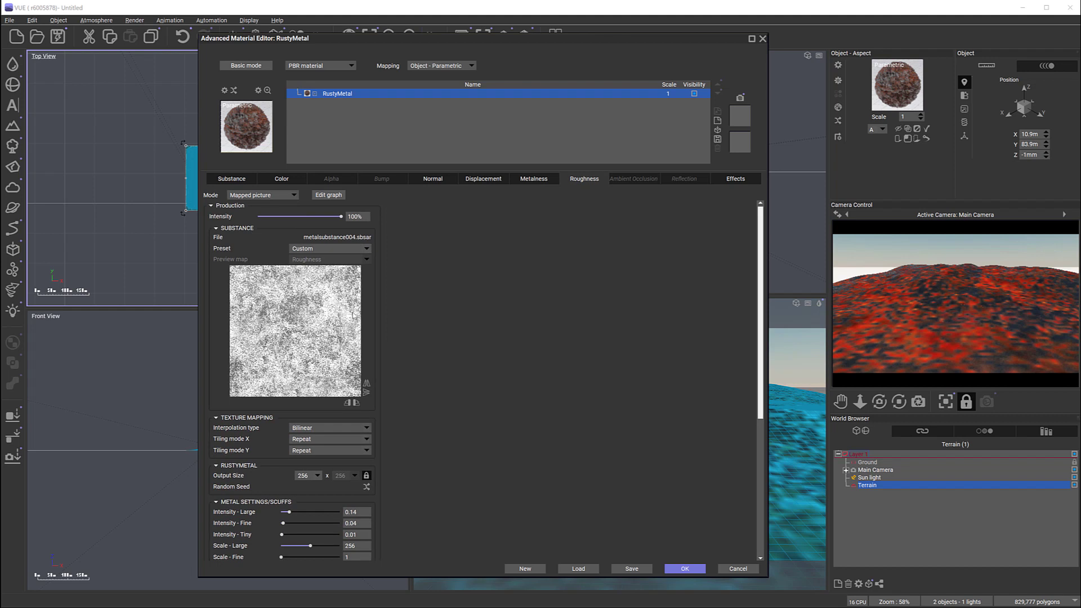
Step: Review the complete Substance parameter list of the RustyMetal material, from its preview map to the rust distribution
click(232, 179)
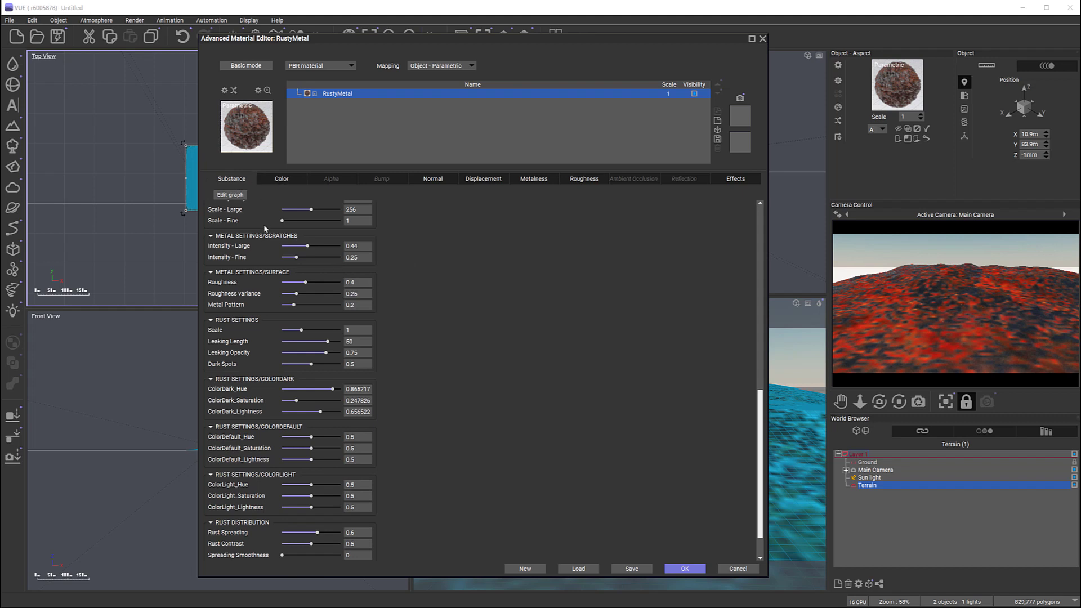
scroll(409, 293, up, 1)
scroll(407, 290, up, 10)
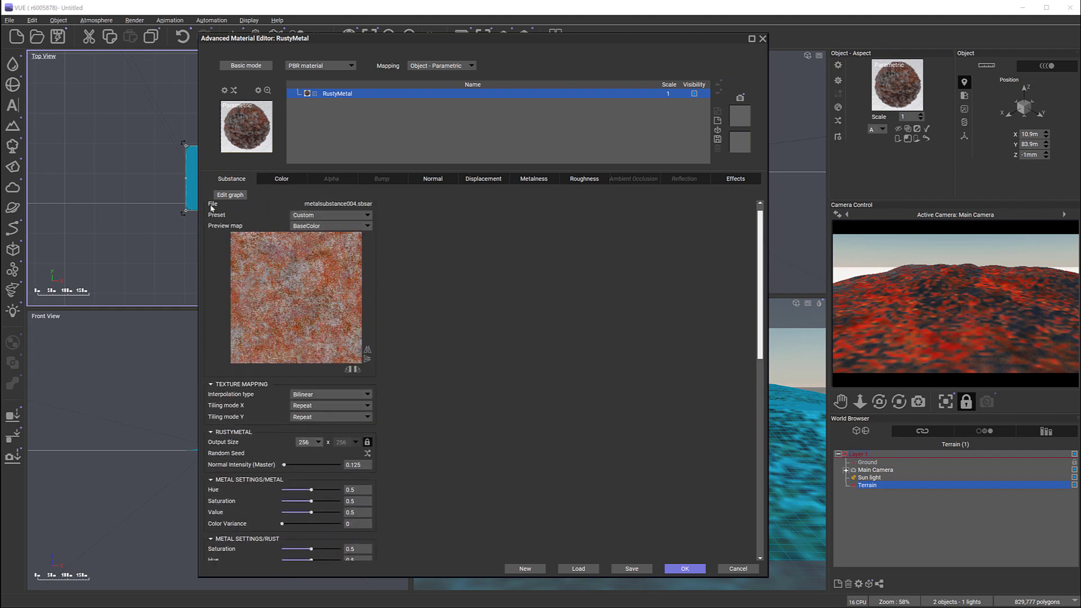
scroll(440, 337, down, 9)
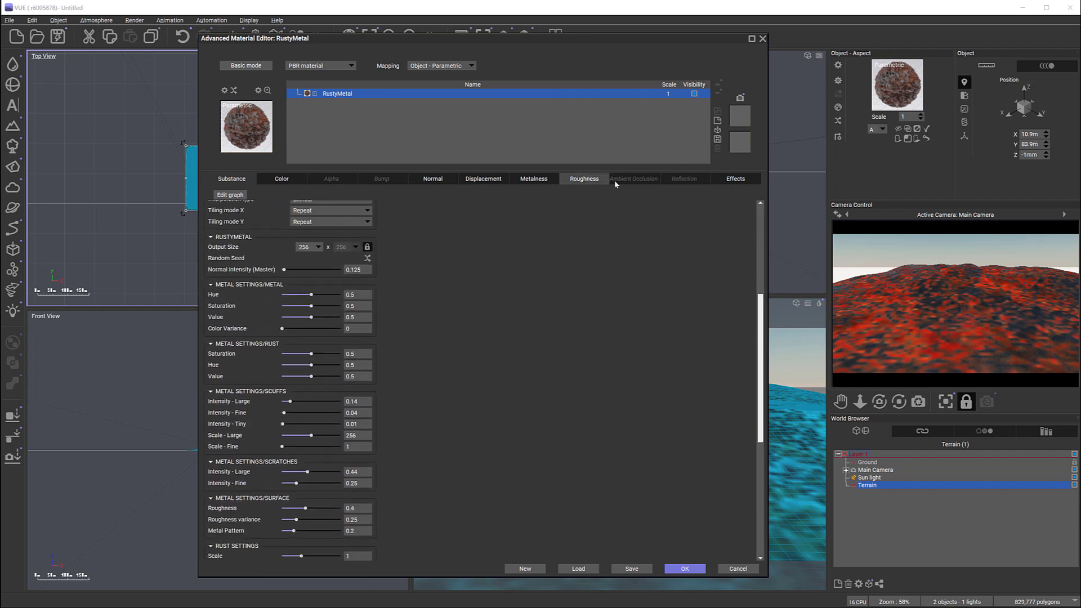
drag(759, 317, 758, 429)
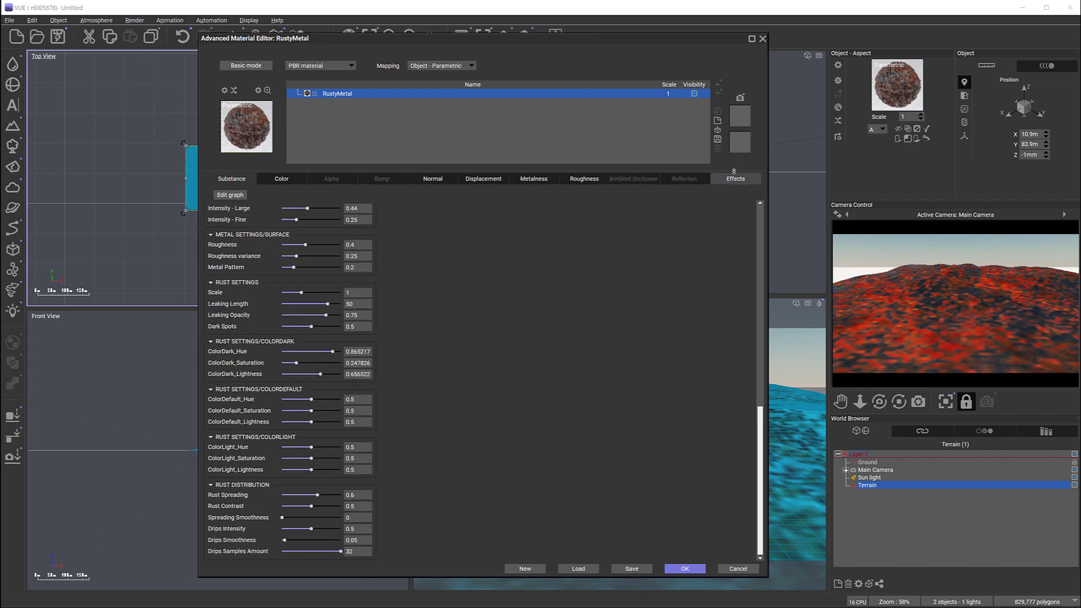
drag(760, 467, 768, 219)
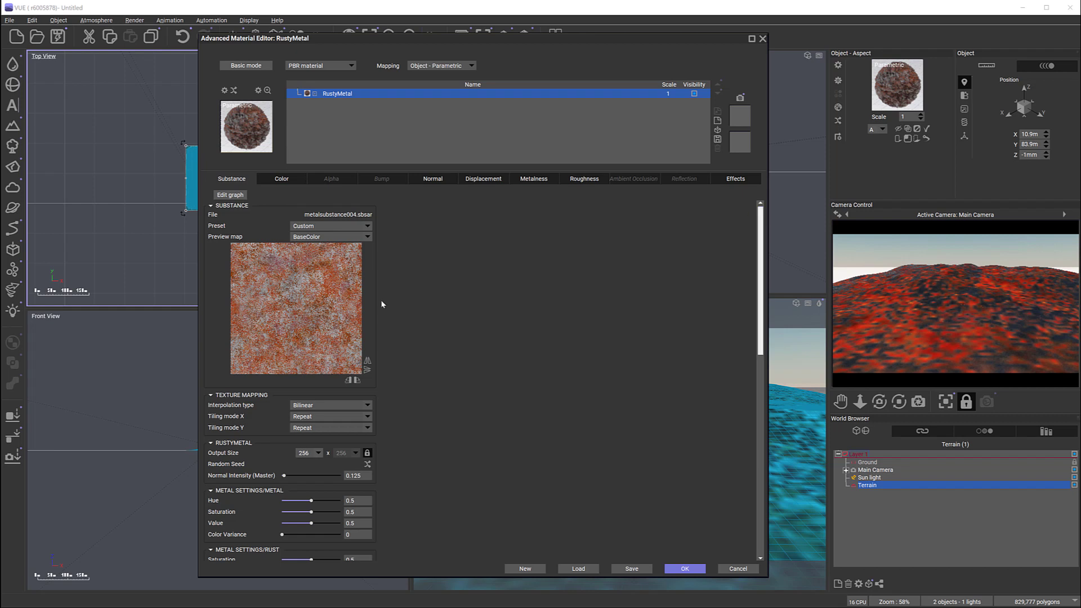